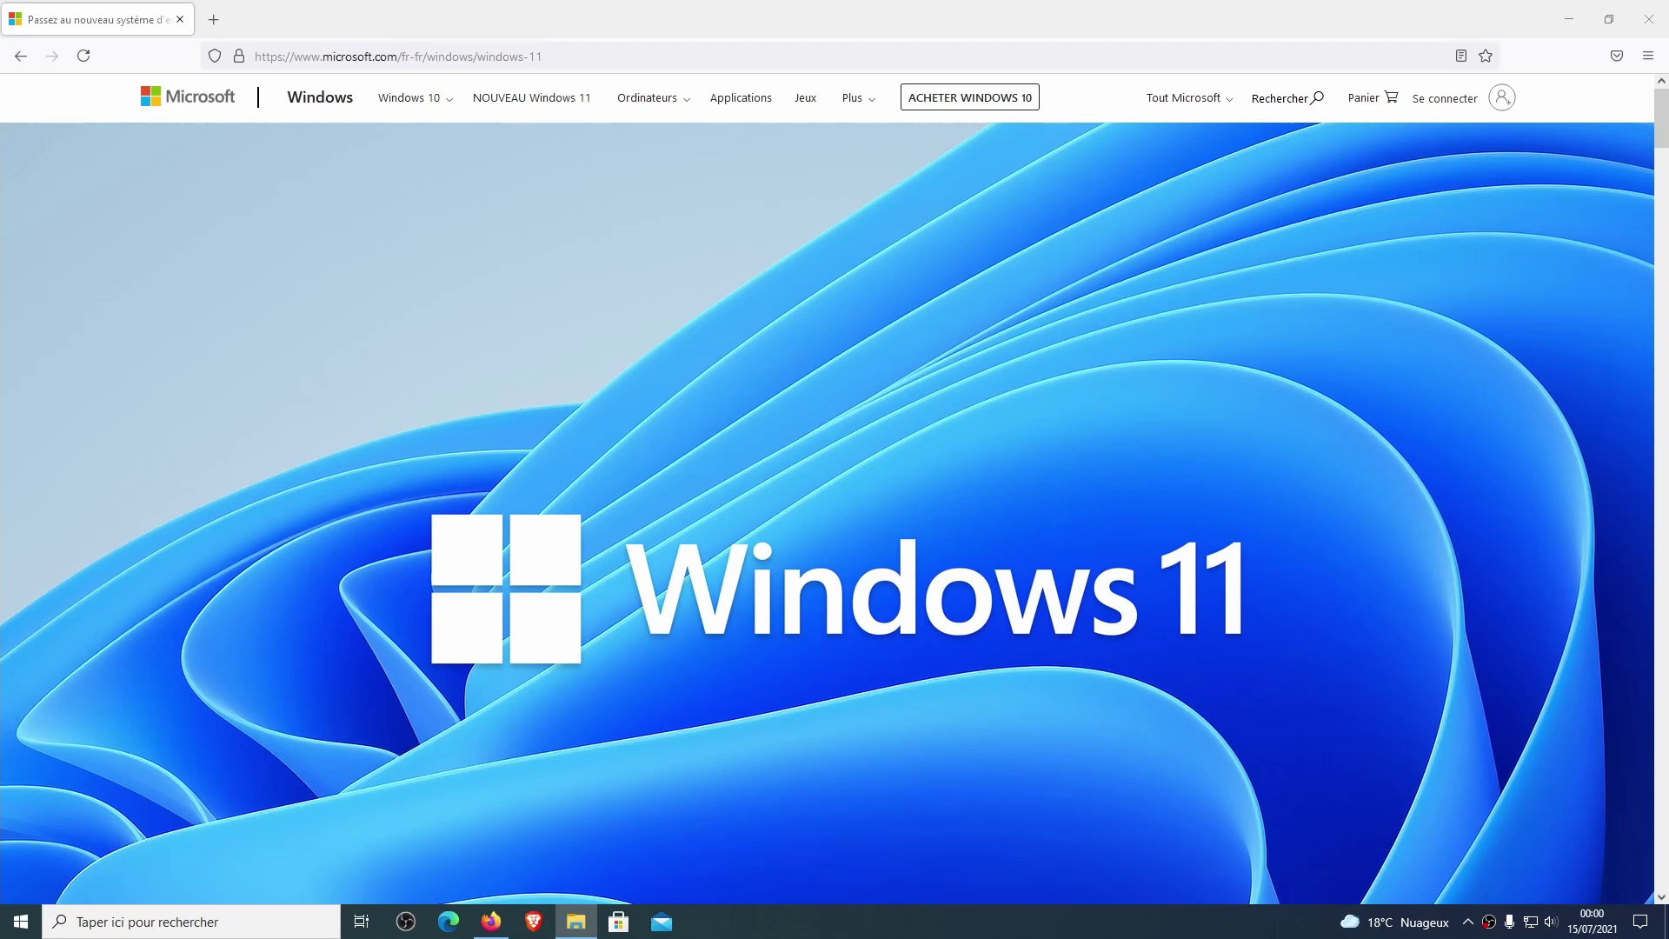
Scroll through the Windows 11 page to the minimum system requirements table, then back up slightly.
scroll(995, 545, "down", 15)
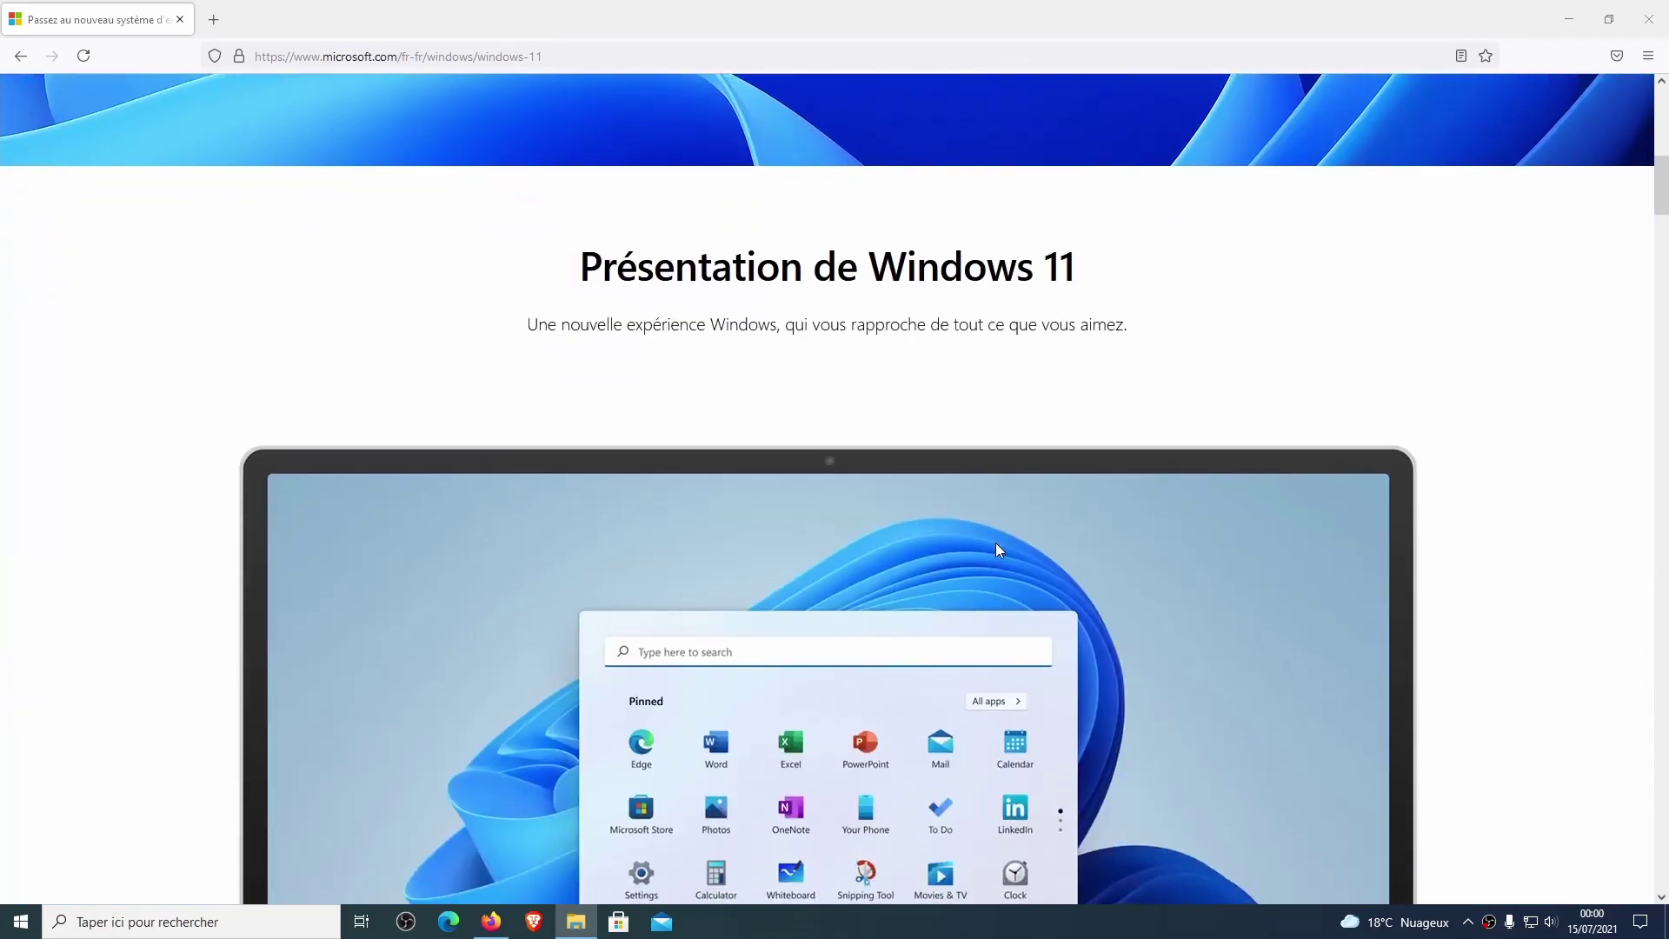
scroll(998, 548, "down", 4)
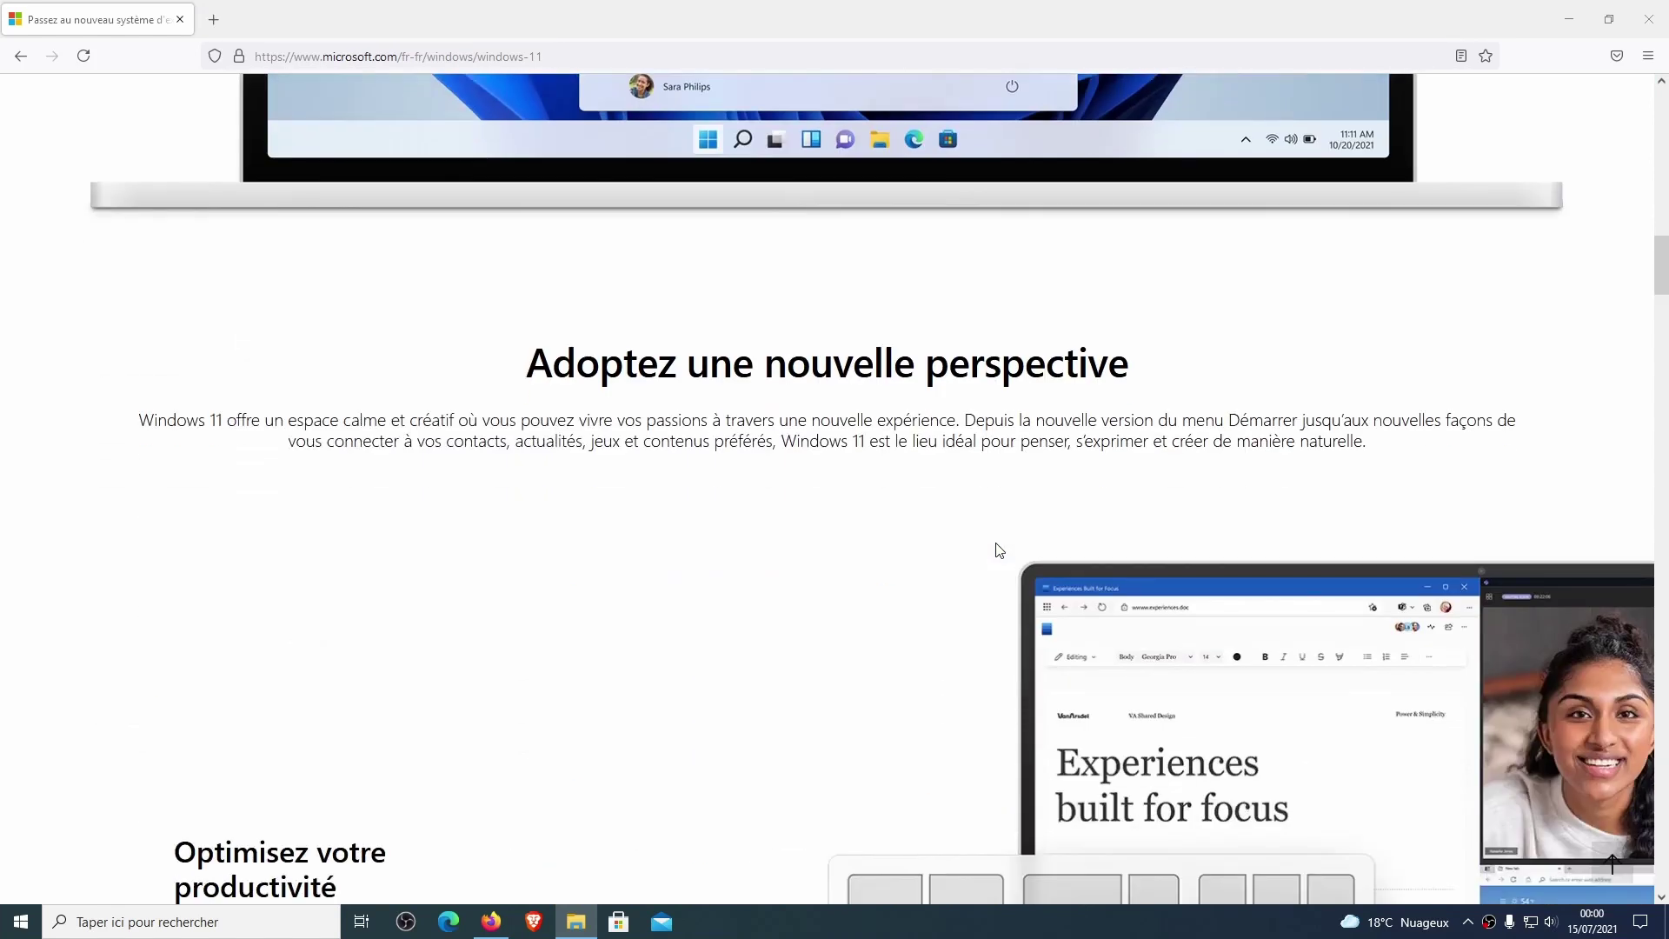
scroll(998, 550, "down", 3)
scroll(998, 549, "up", 5)
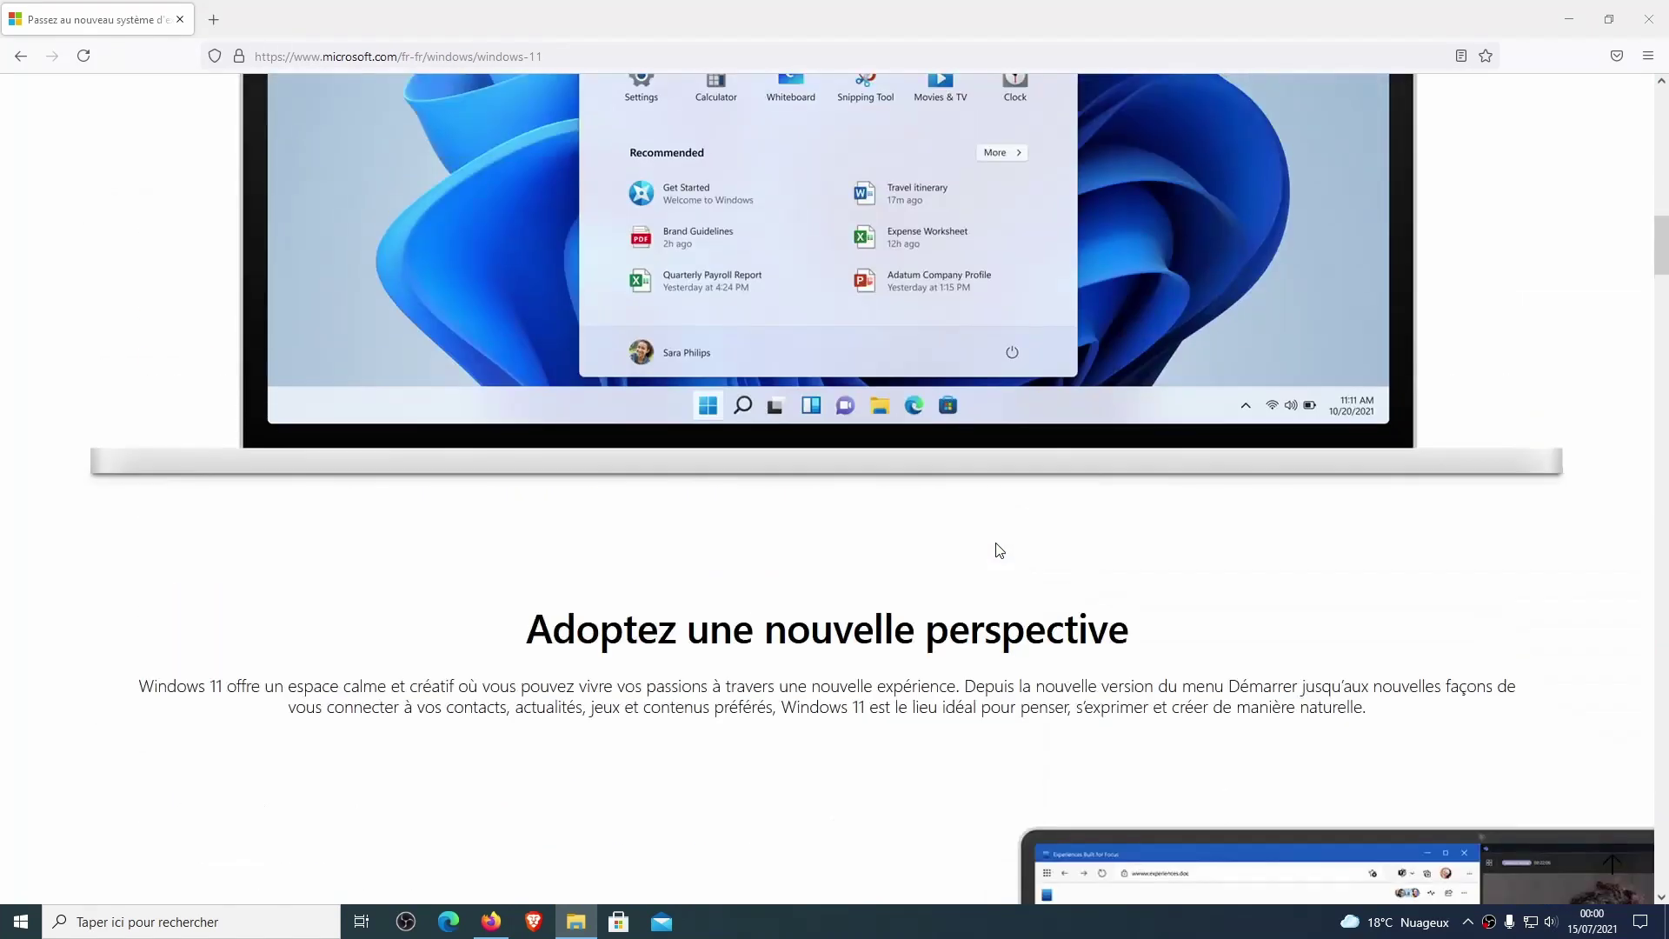
scroll(998, 550, "down", 18)
scroll(1000, 549, "down", 7)
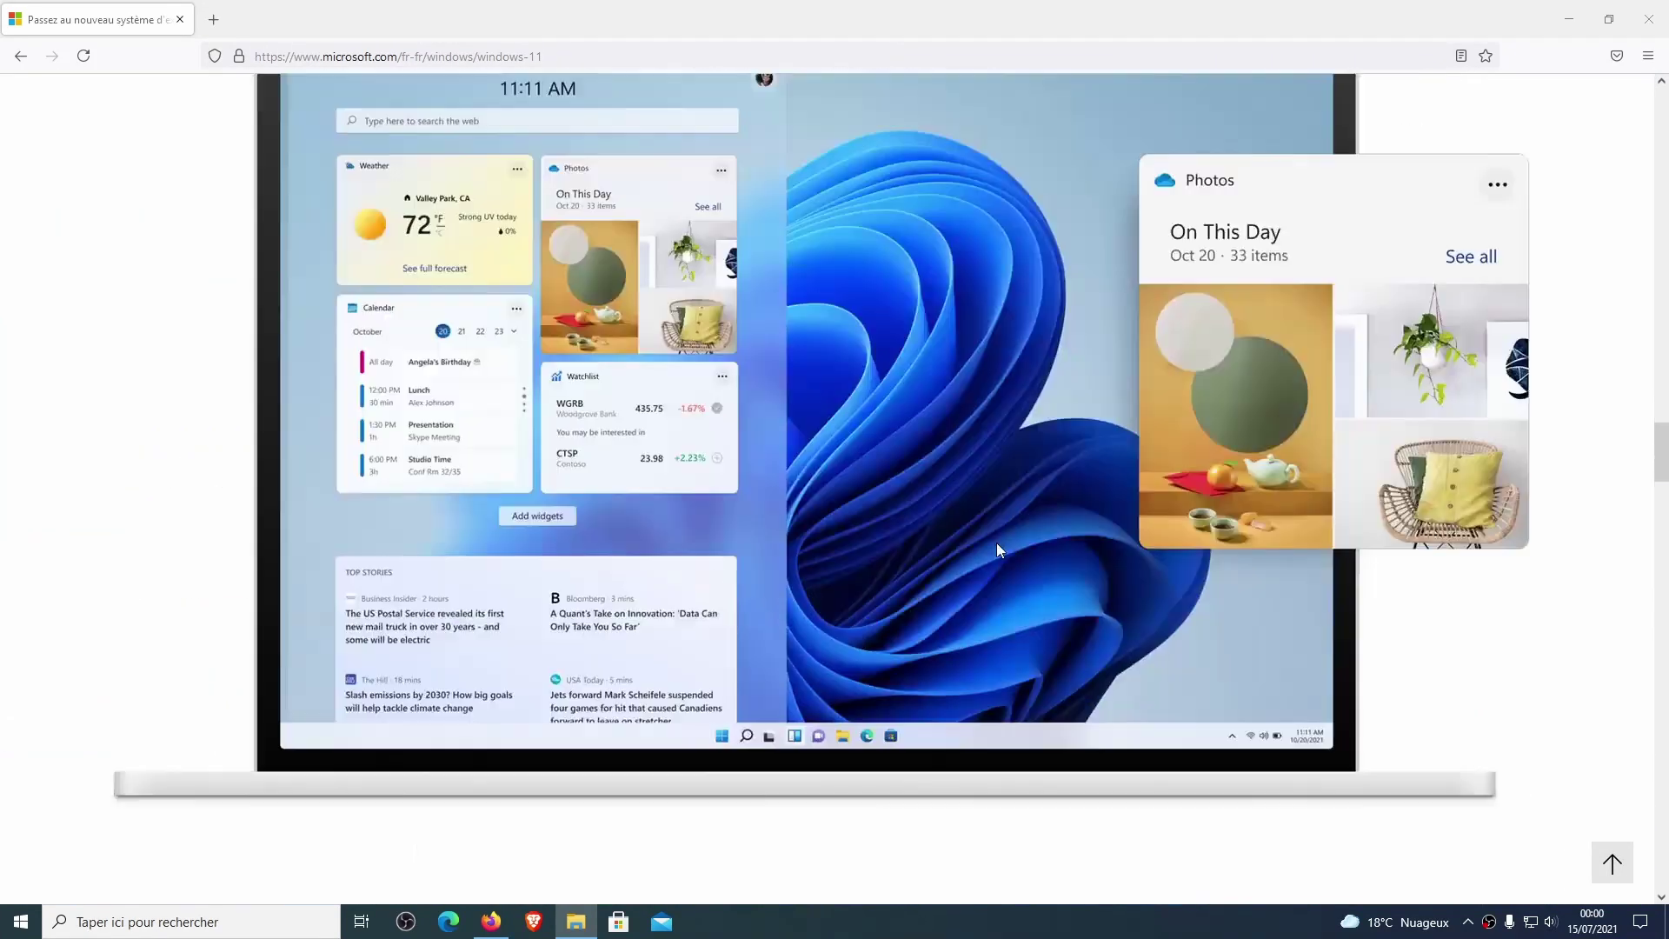
scroll(1000, 549, "down", 6)
scroll(997, 546, "down", 4)
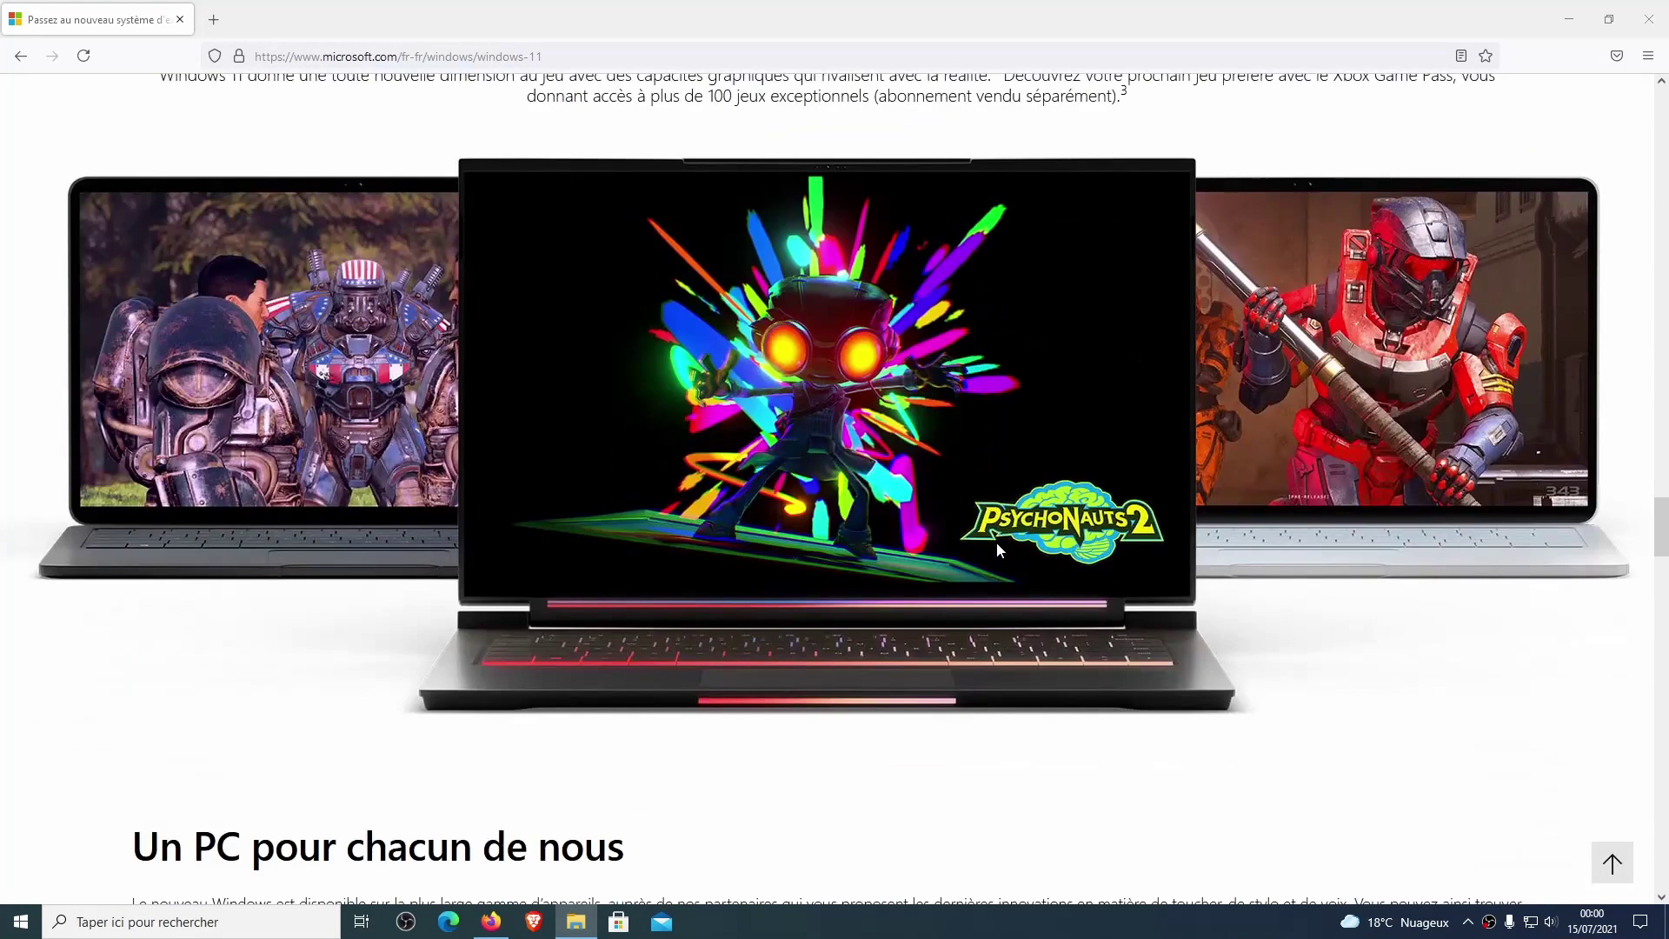
scroll(996, 548, "up", 10)
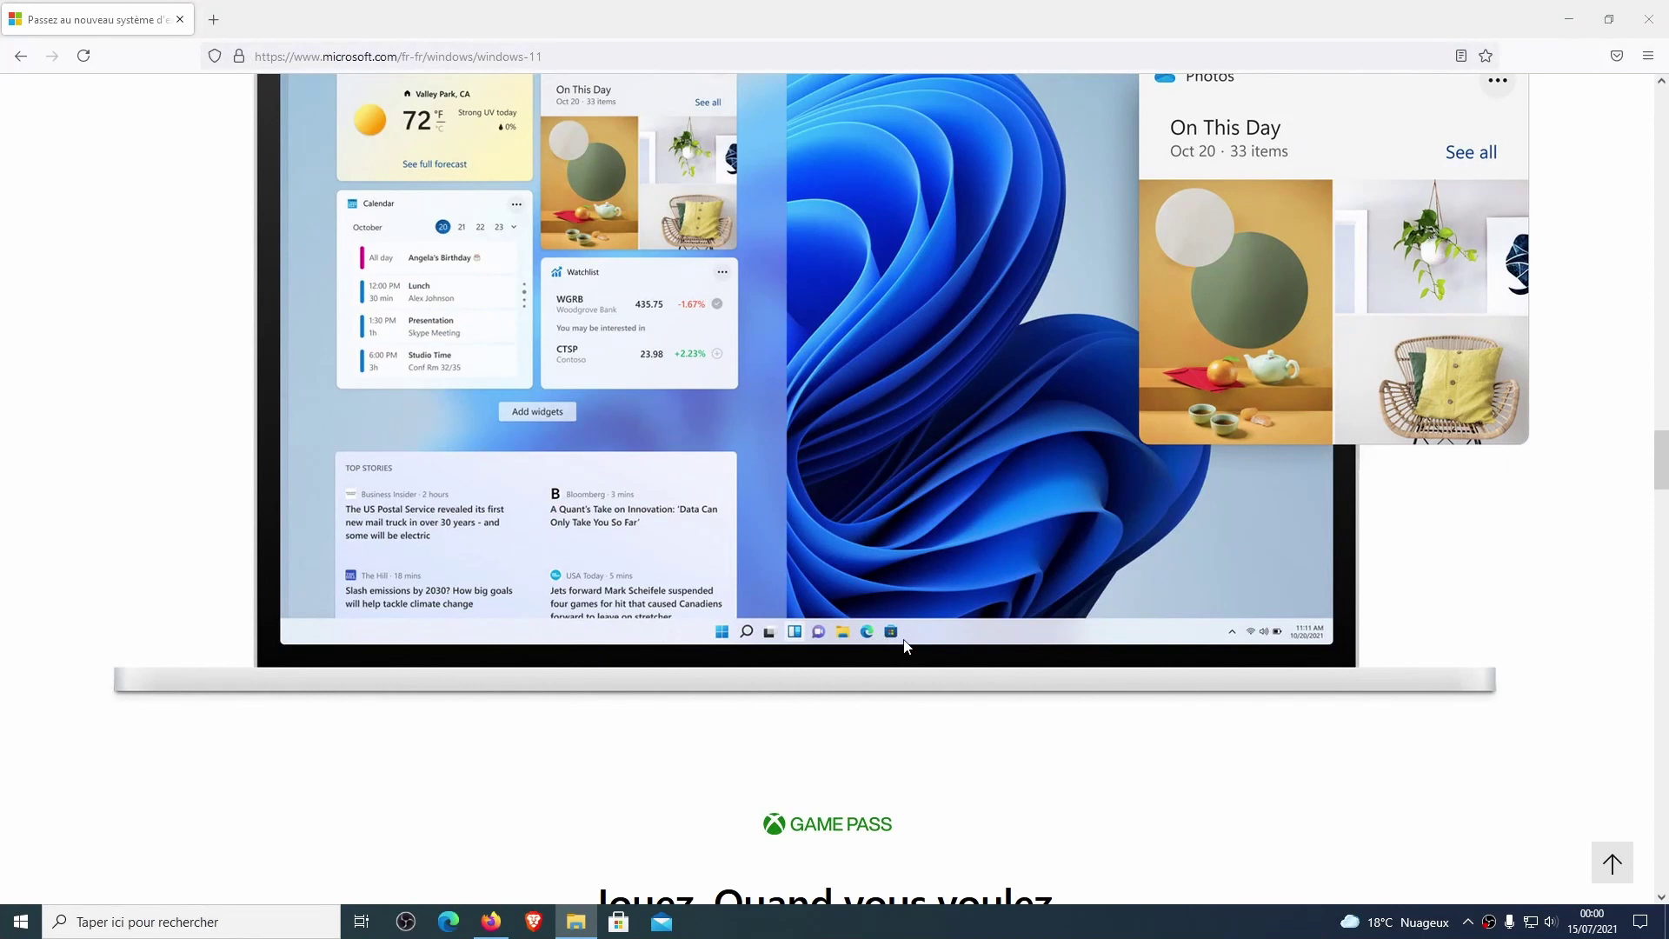
scroll(863, 619, "down", 10)
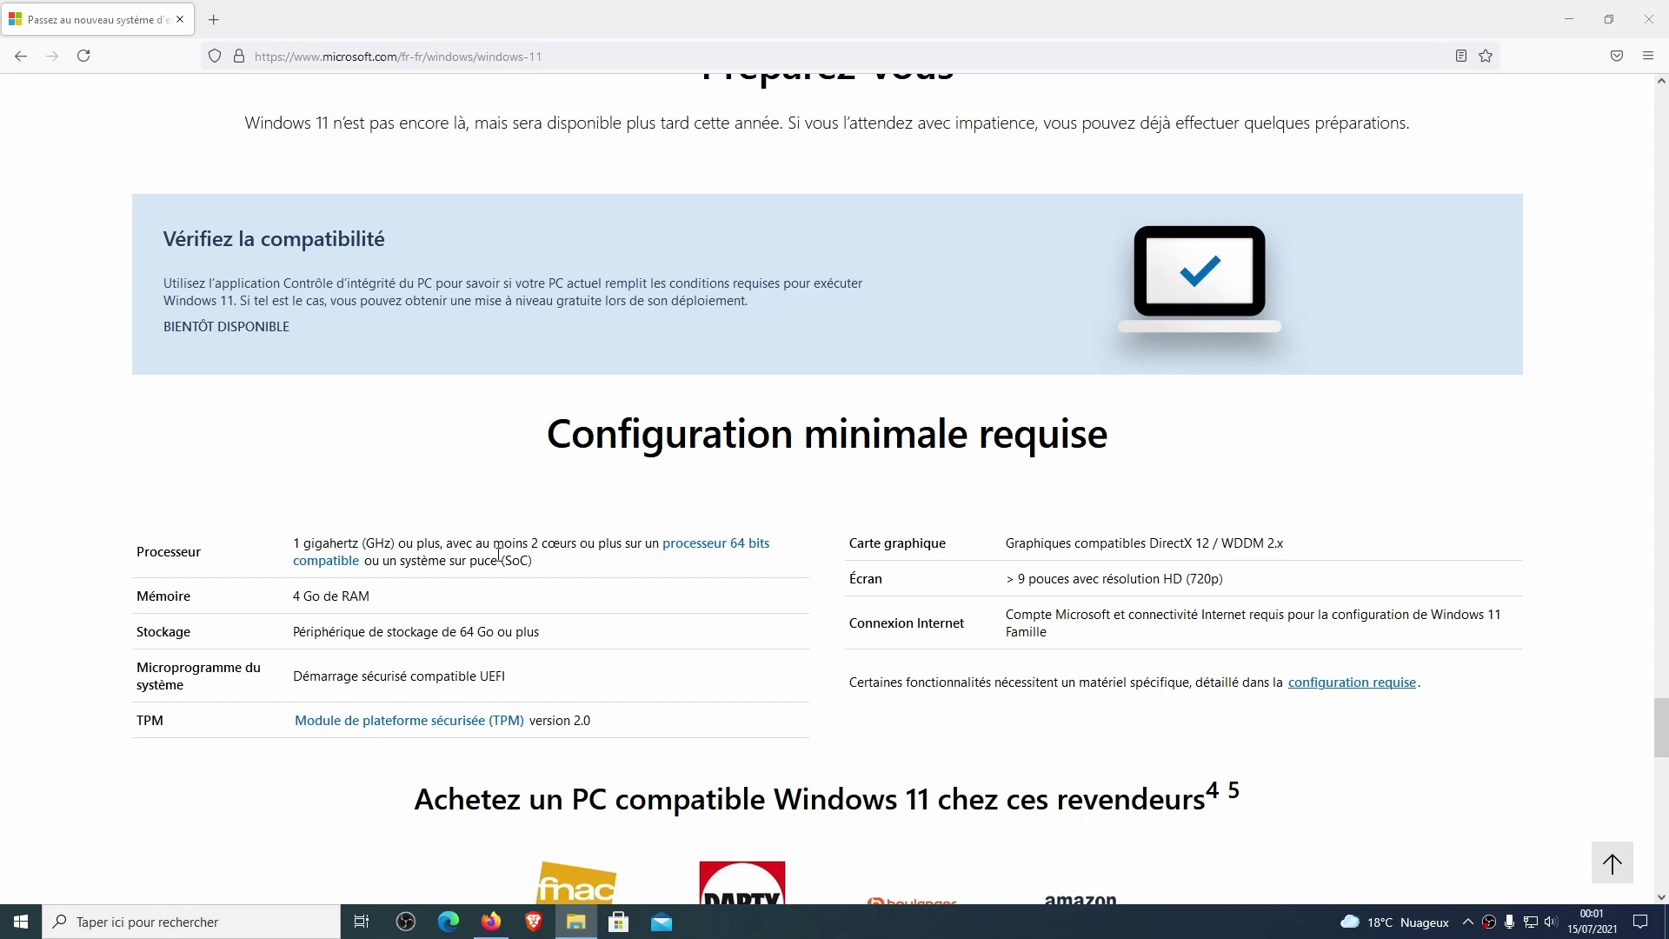
scroll(281, 166, "up", 10)
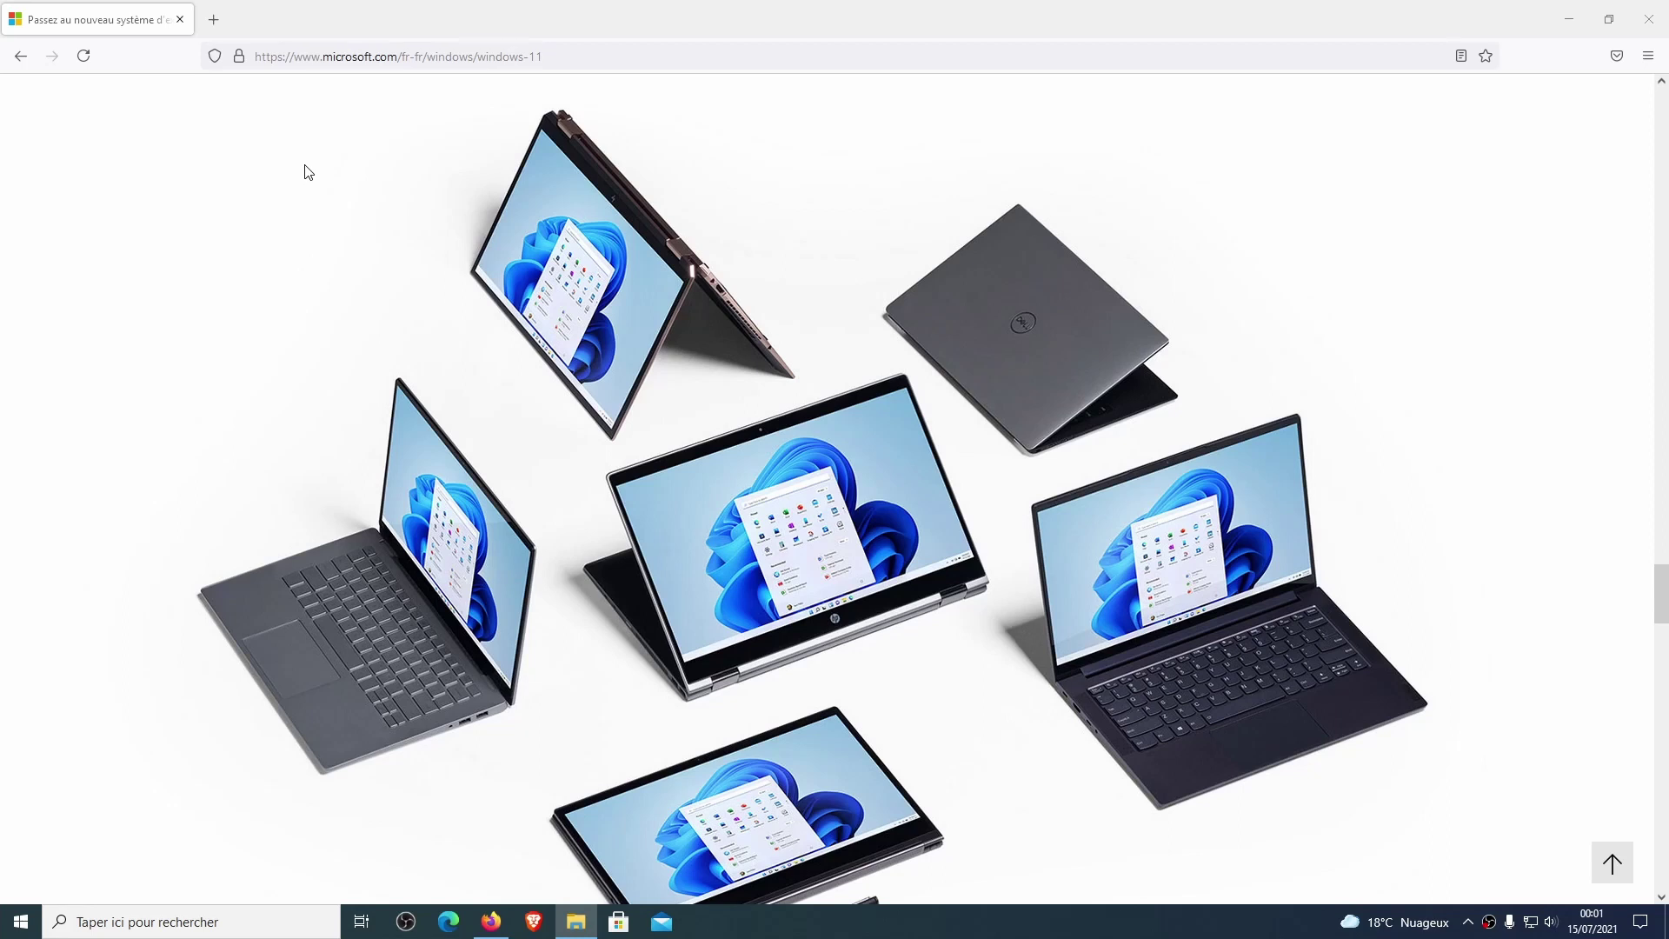
Search Google in a new tab for 'windows 10 donwload'.
left_click(213, 19)
type("windows")
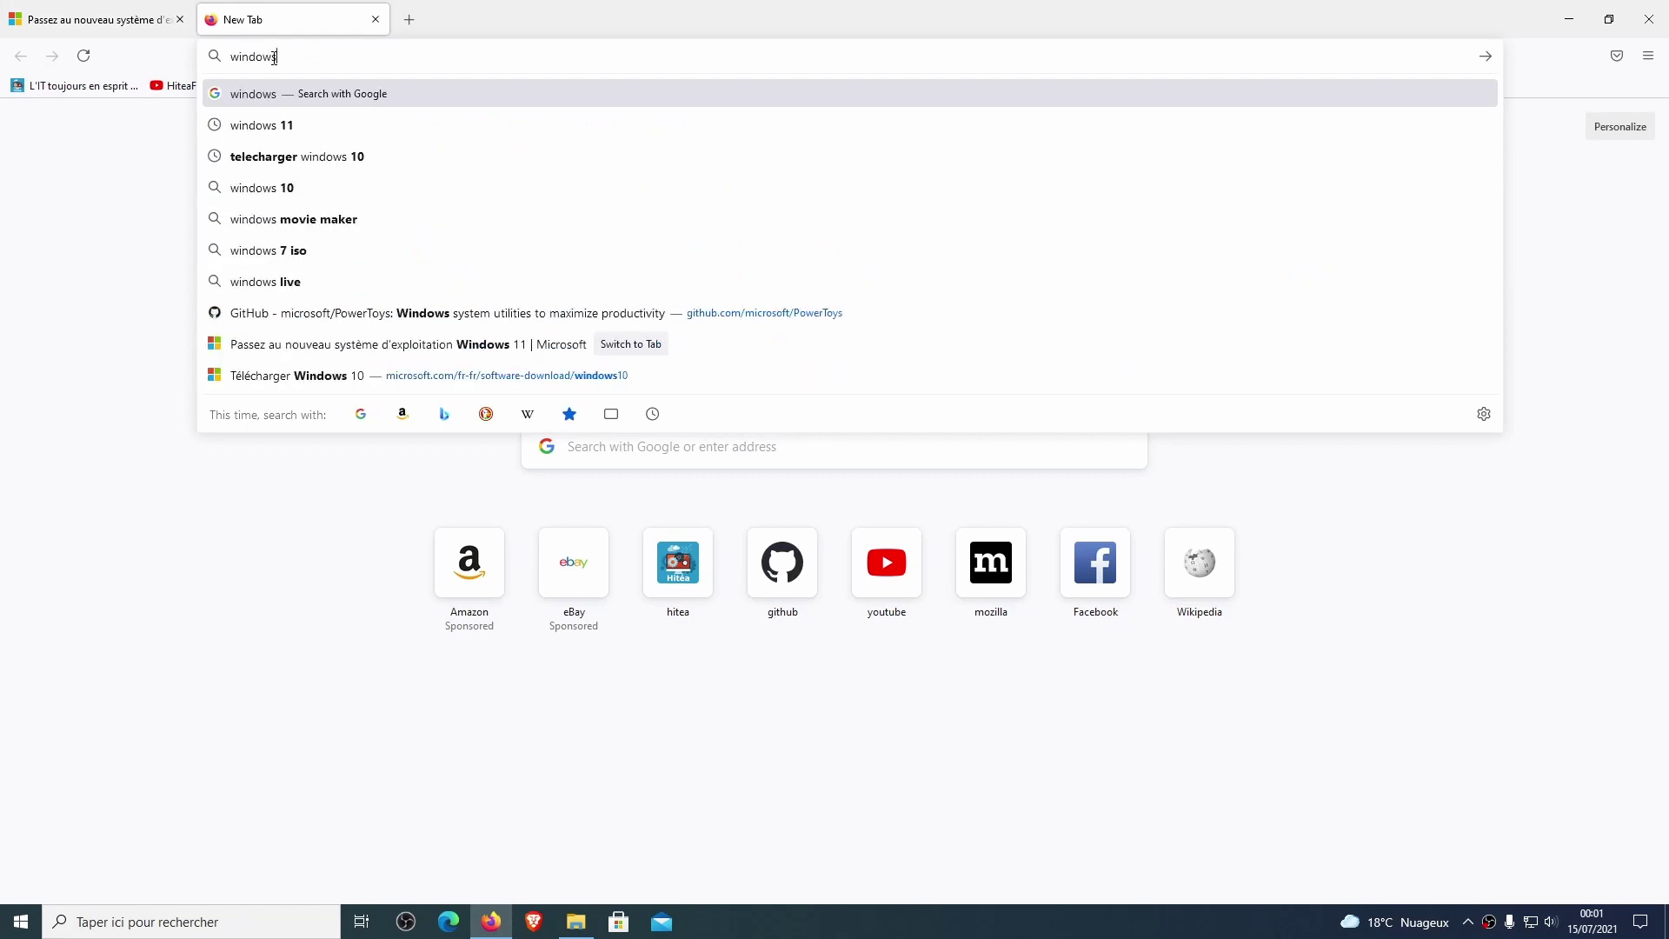
type(" 10 don")
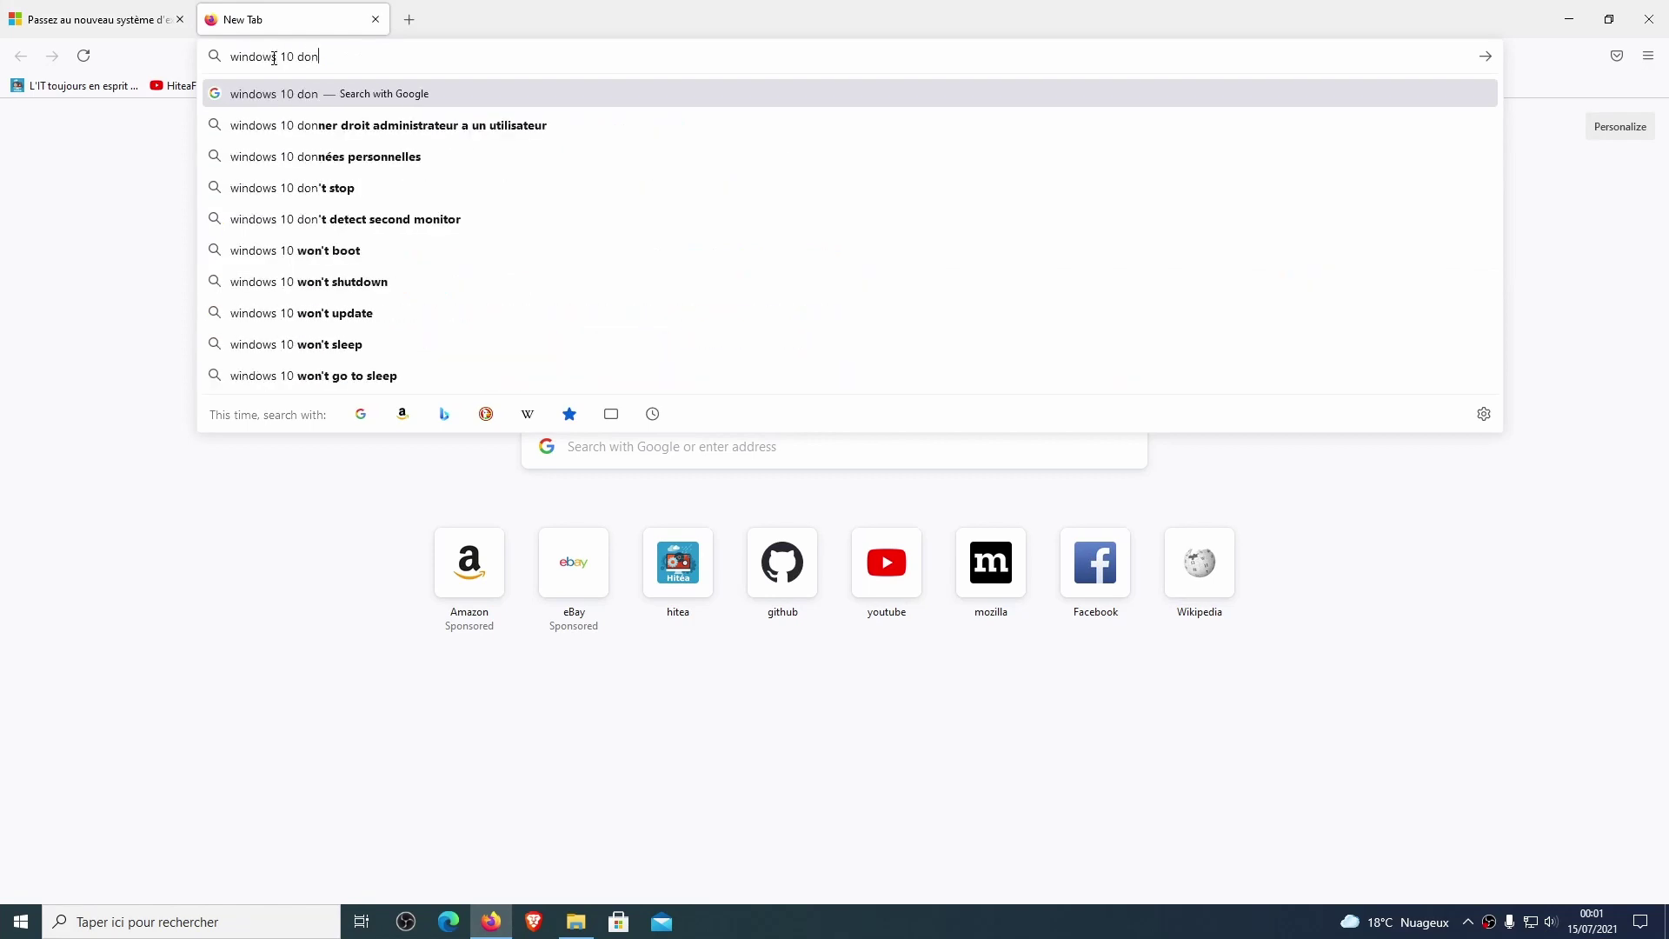
type("wload")
key("Return")
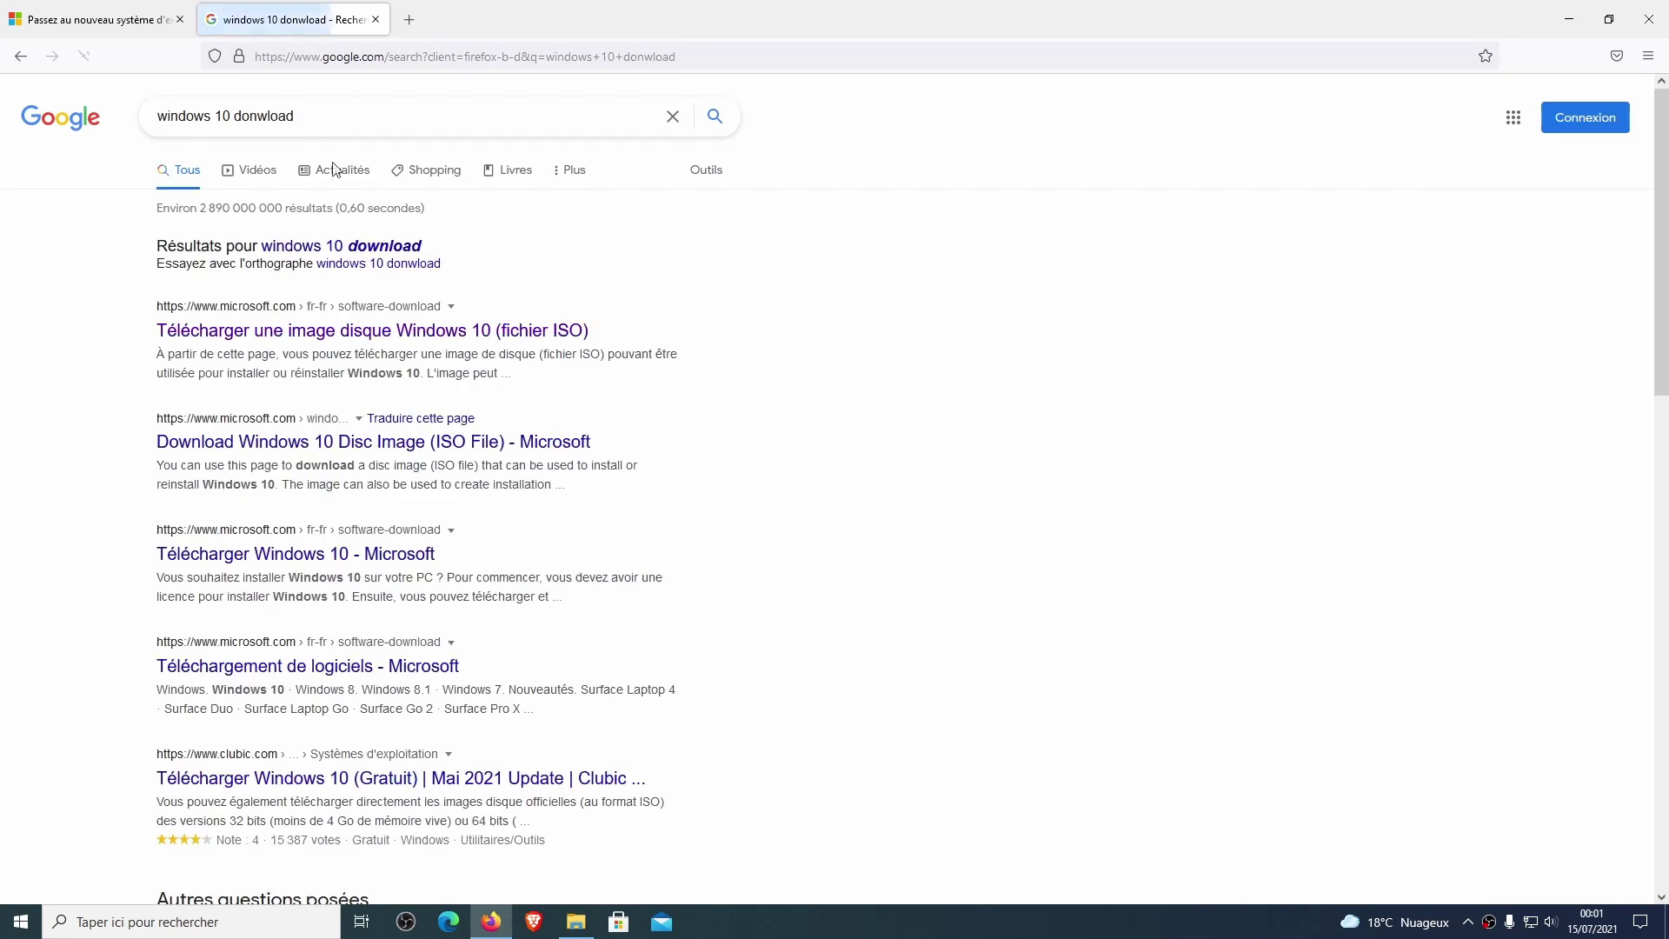
Open Microsoft's Windows 10 download page and download the Media Creation Tool.
left_click(328, 339)
scroll(513, 340, "down", 4)
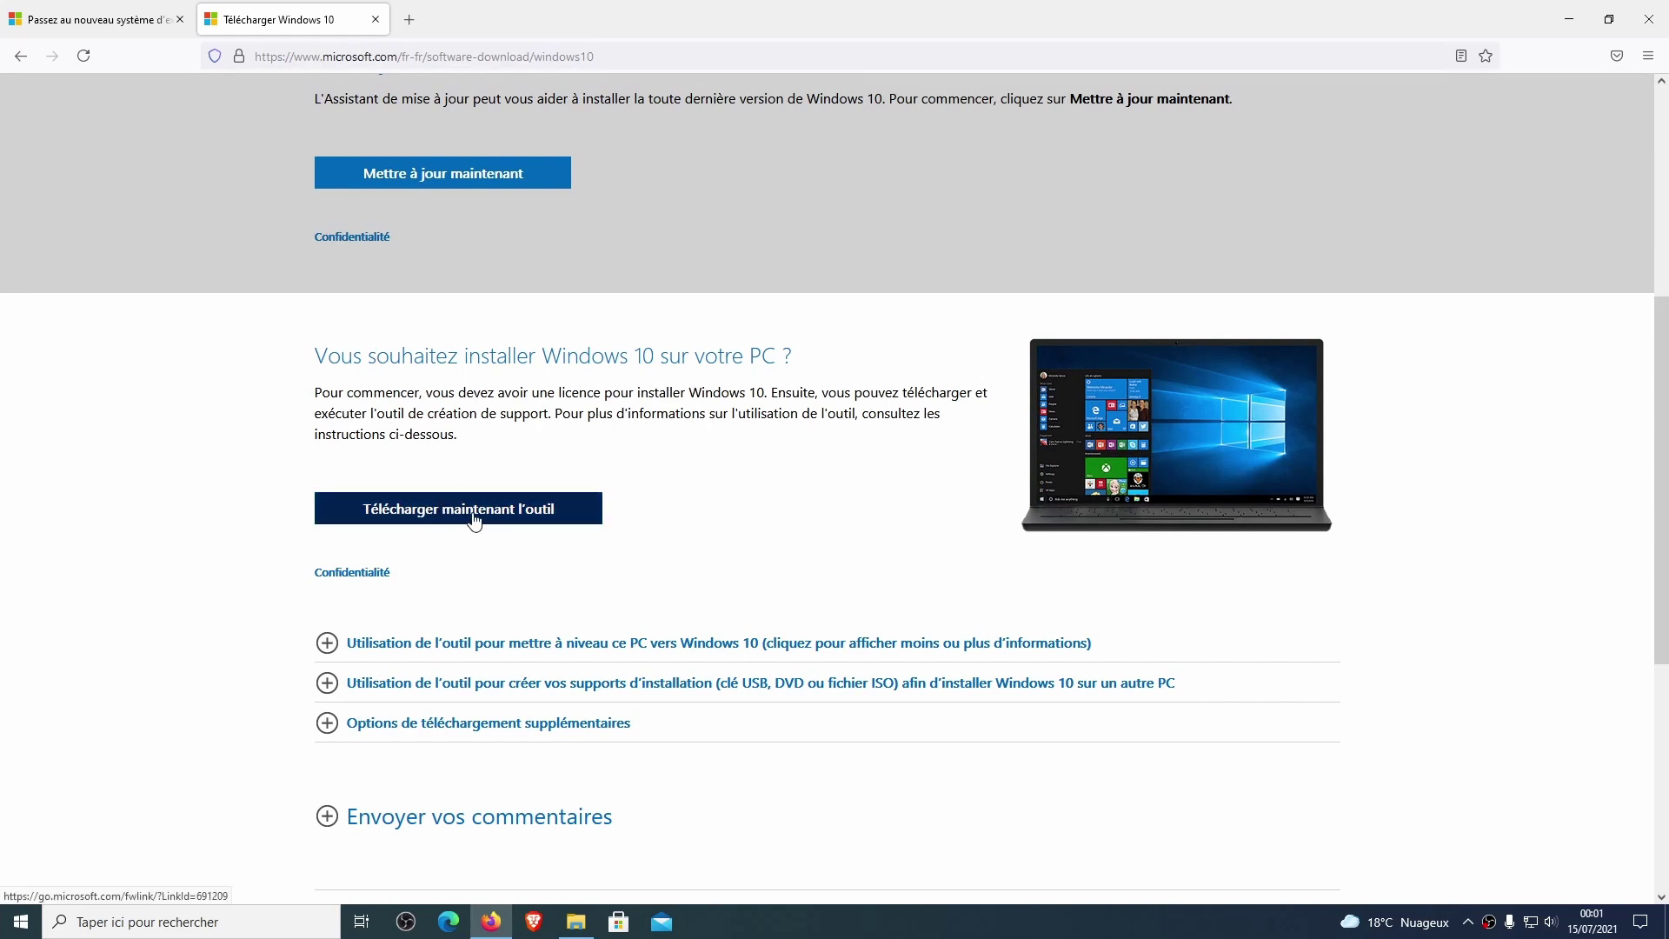
left_click(474, 519)
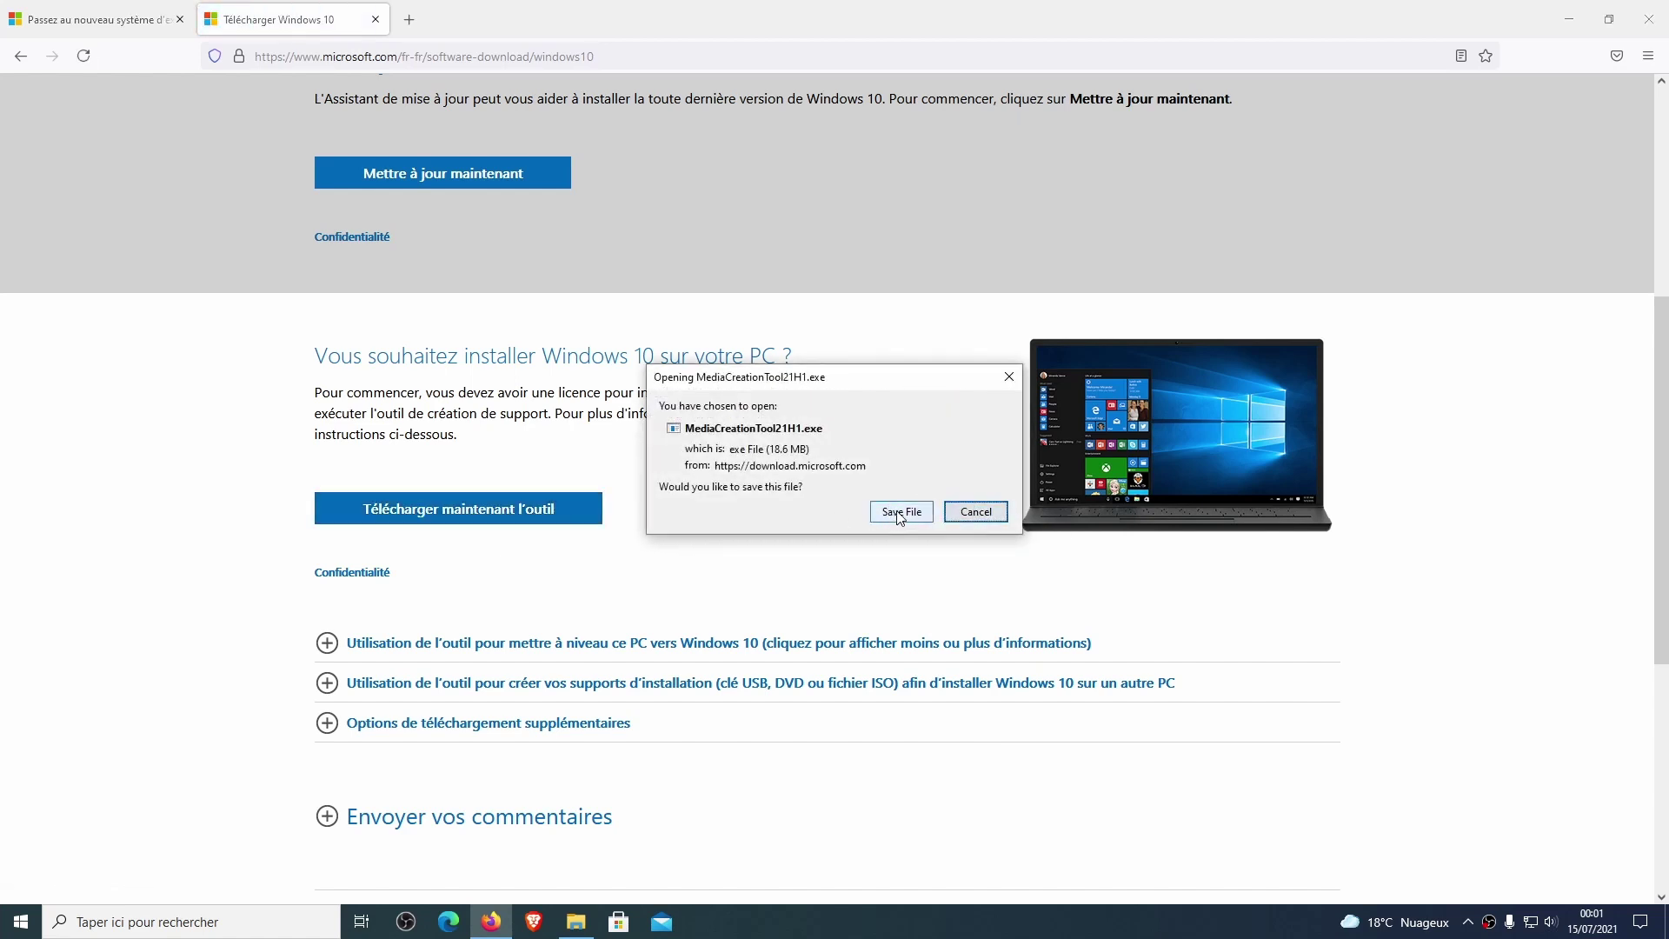
Save MediaCreationTool21H1.exe and run it from the Downloads panel.
left_click(899, 515)
left_click(1381, 84)
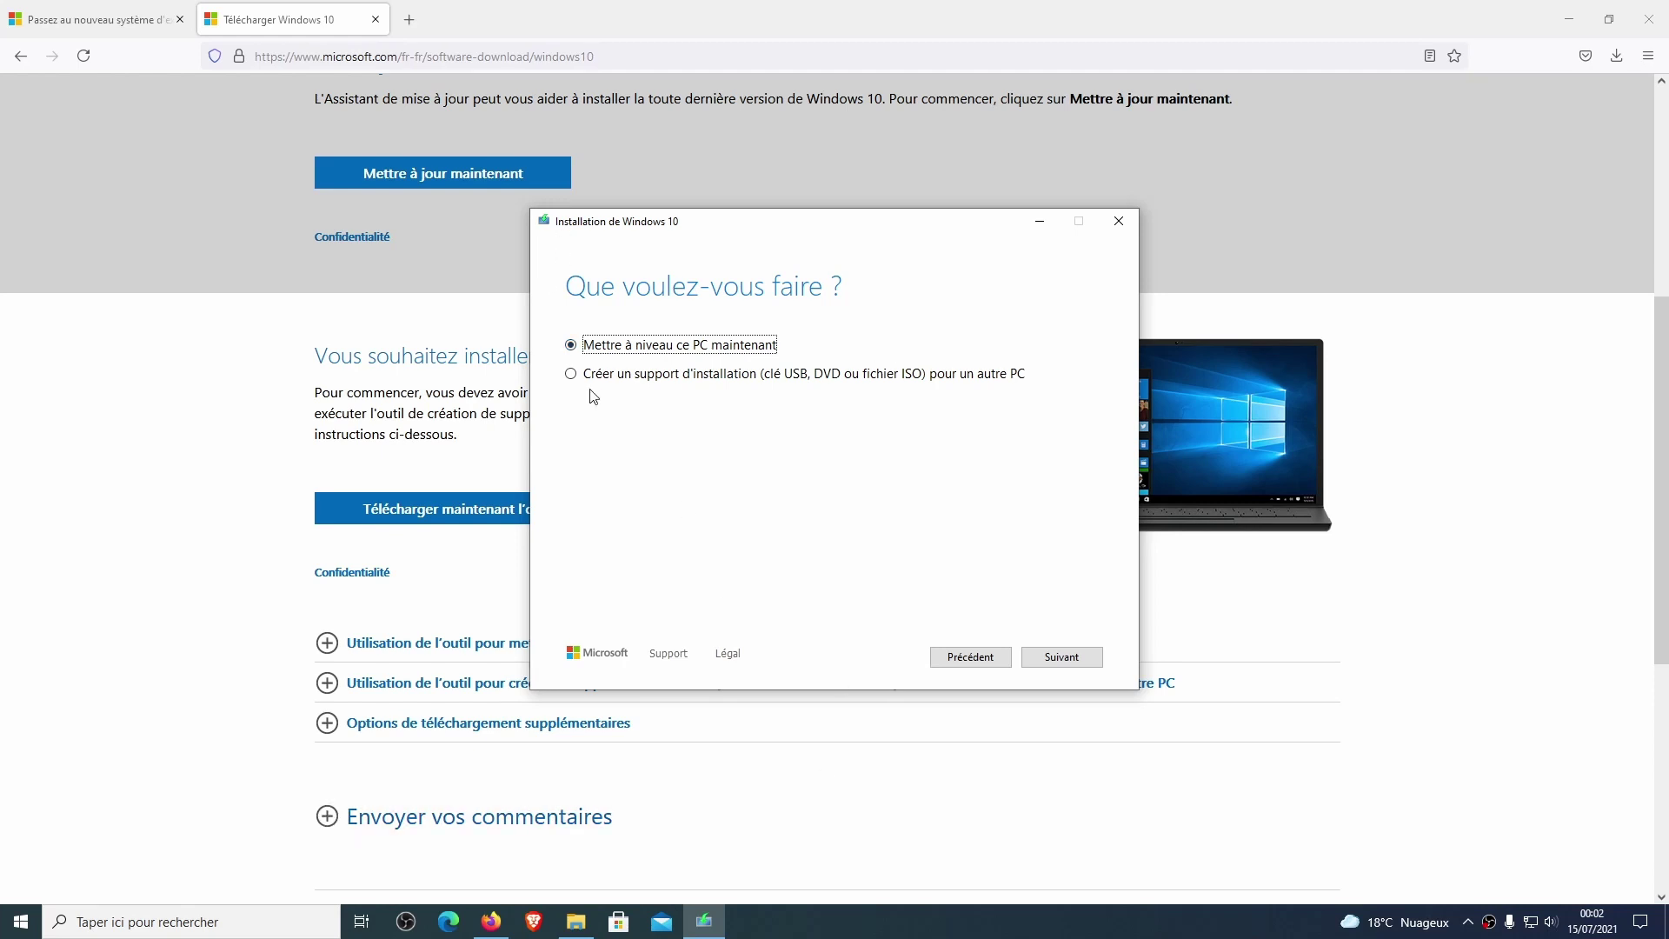
Choose to create installation media as an ISO file, keeping the recommended language and edition.
left_click(631, 385)
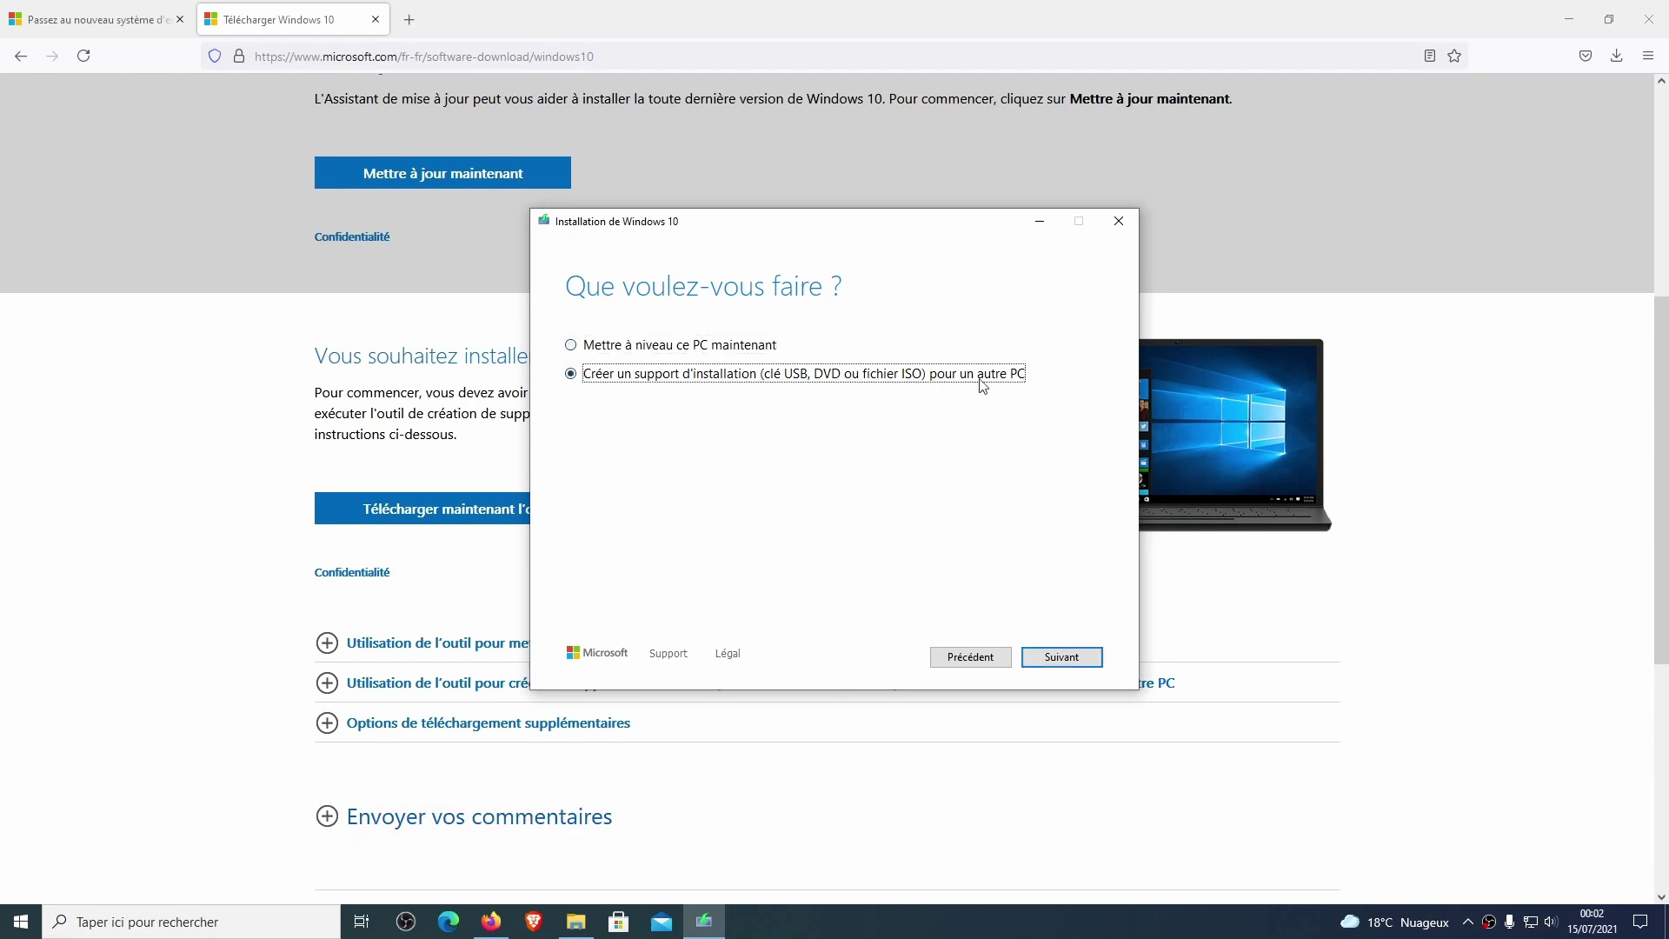
left_click(1063, 660)
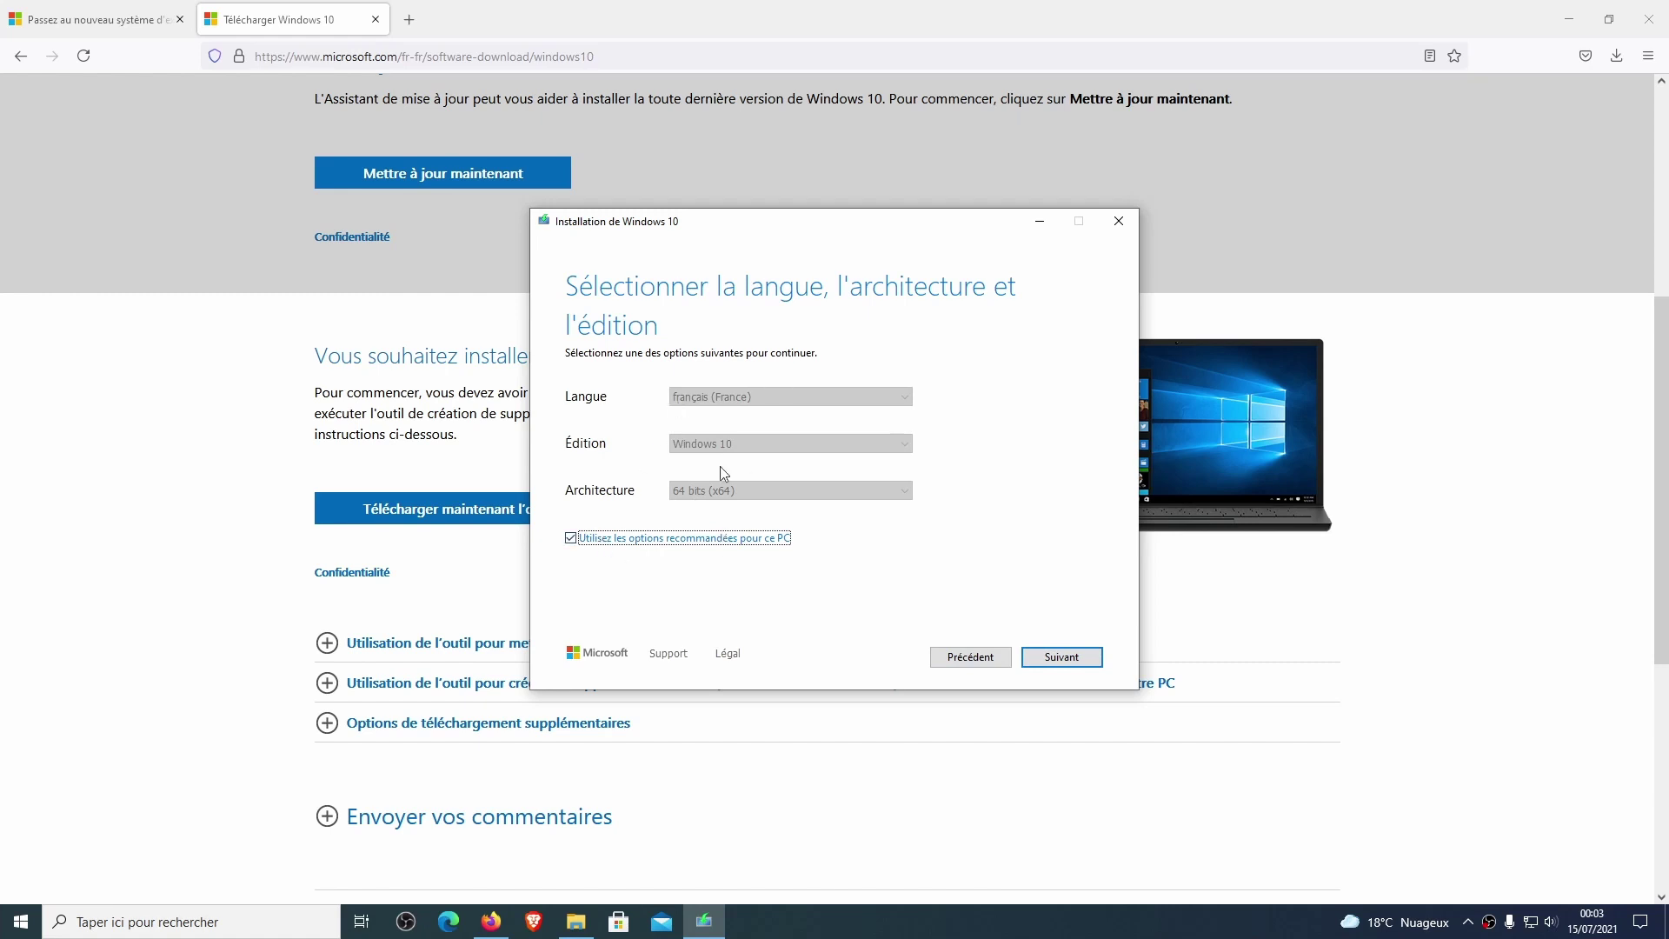
left_click(1061, 658)
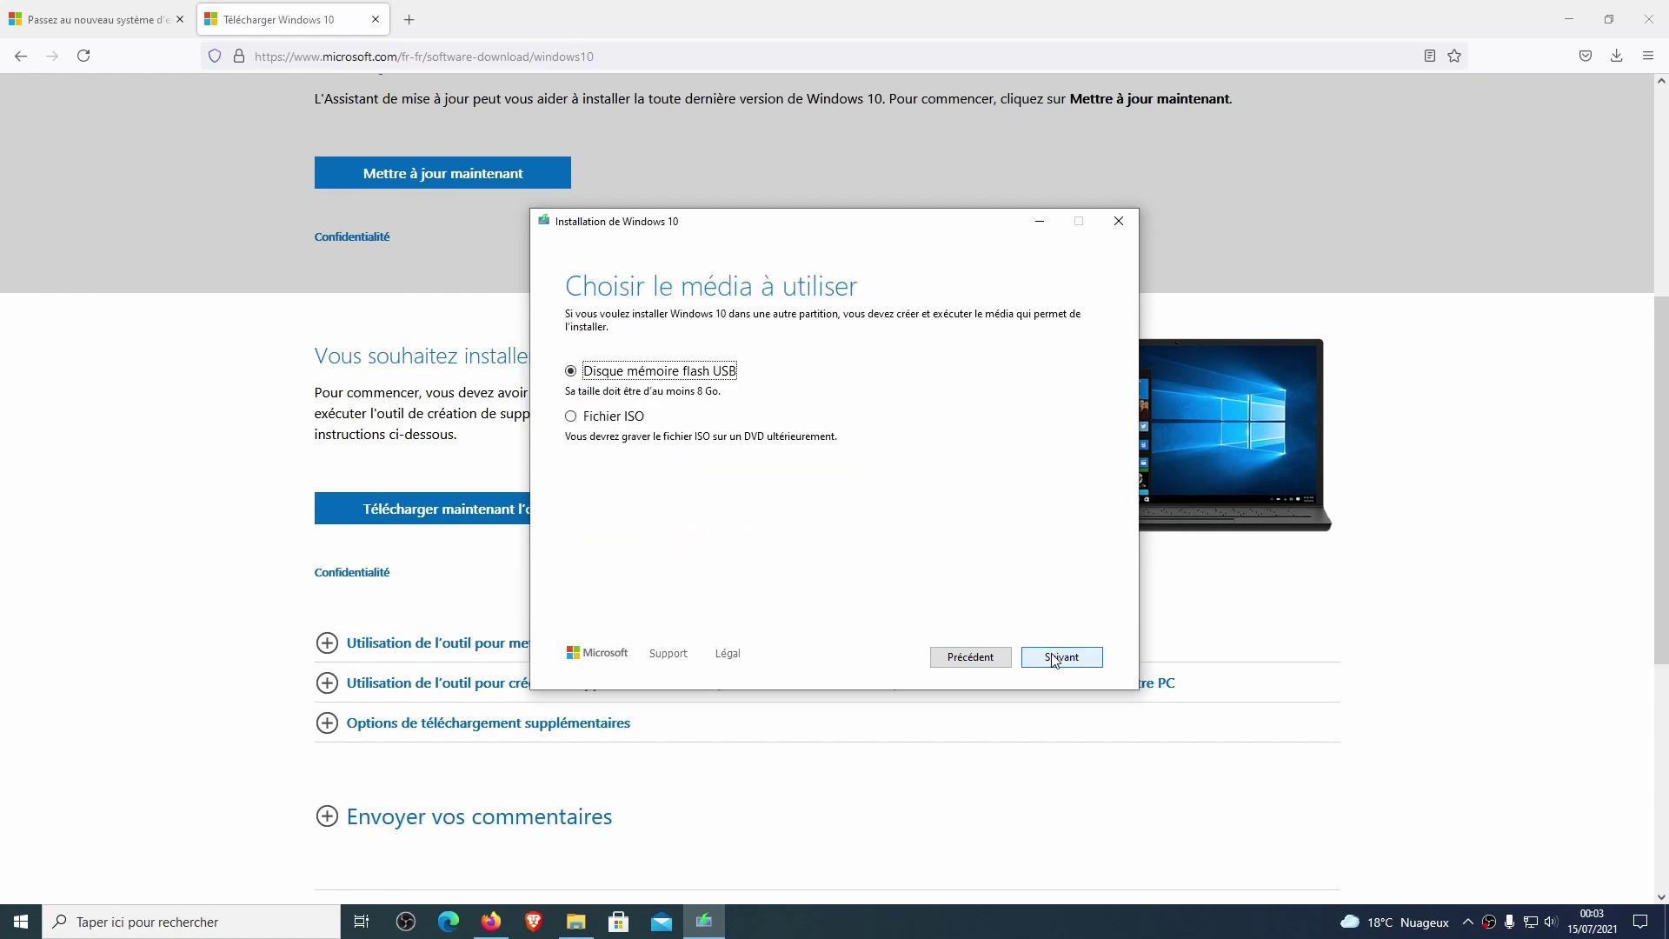
left_click(601, 418)
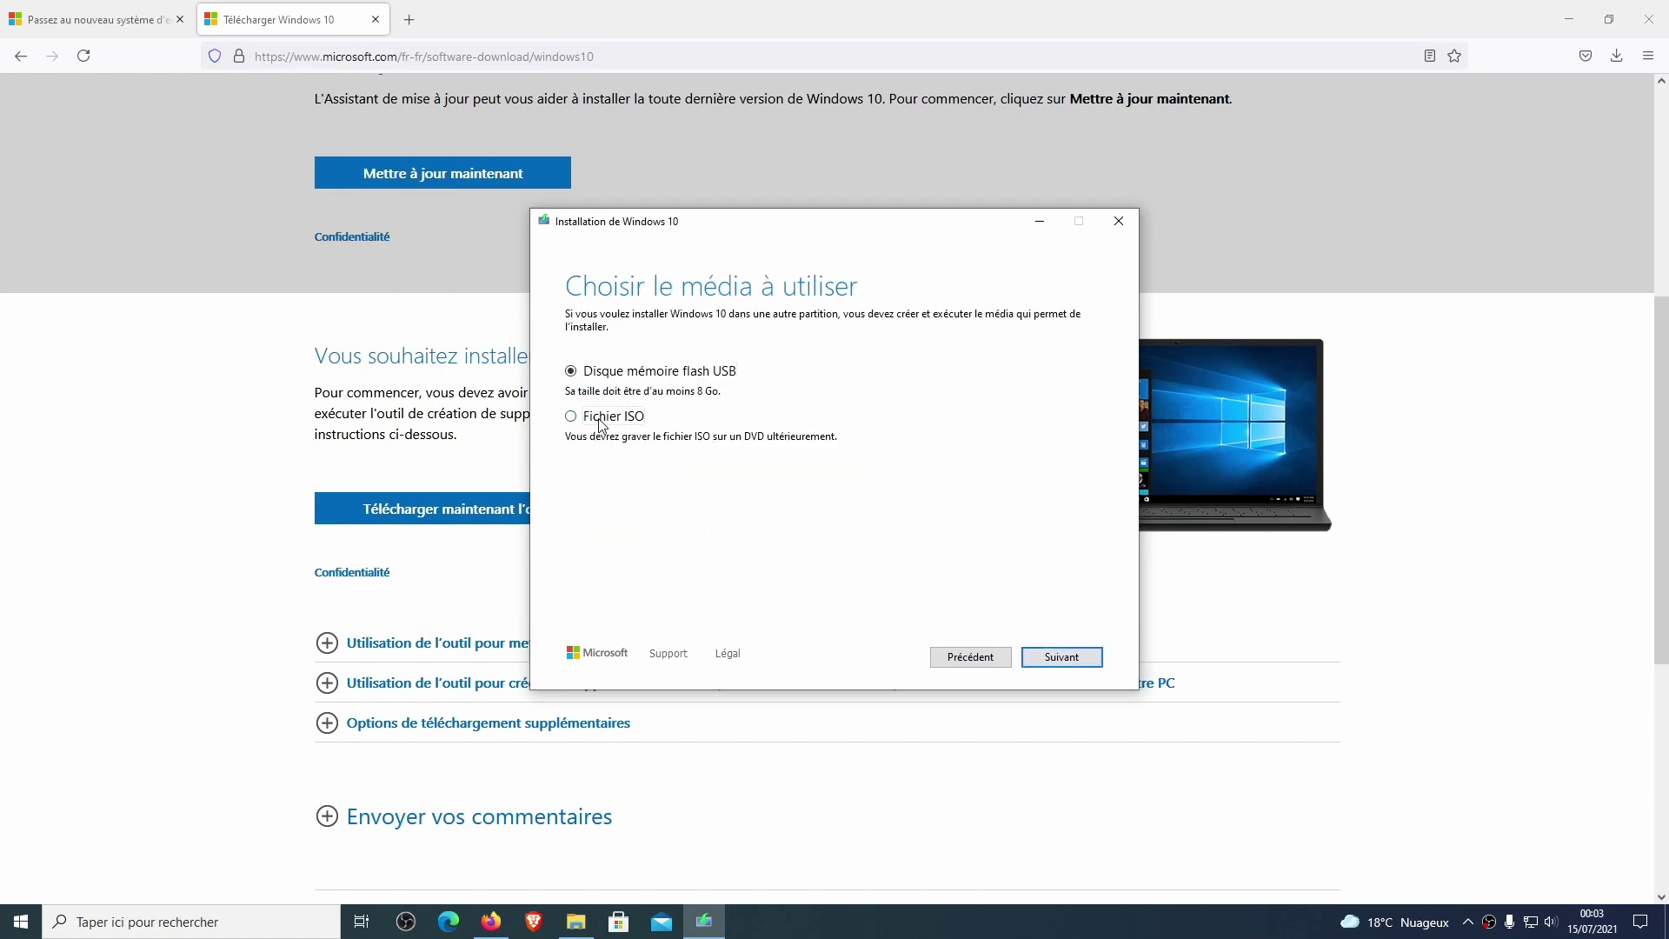
left_click(1061, 656)
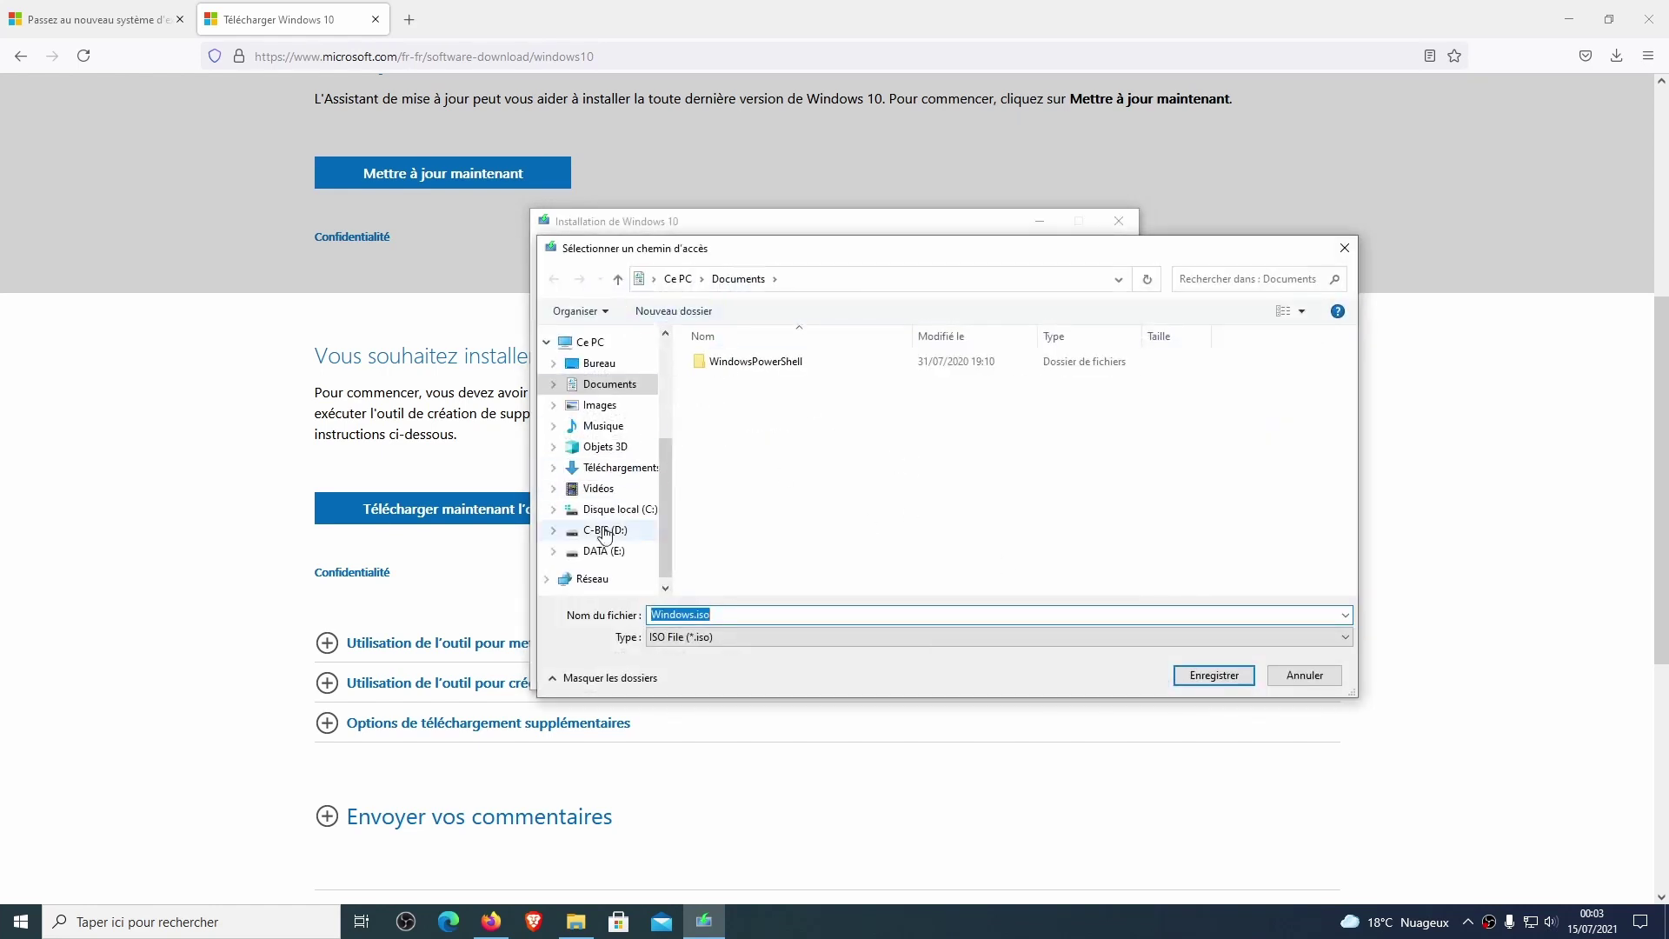
Save Windows.iso into the D:\HyperV folder to start the download.
left_click(606, 532)
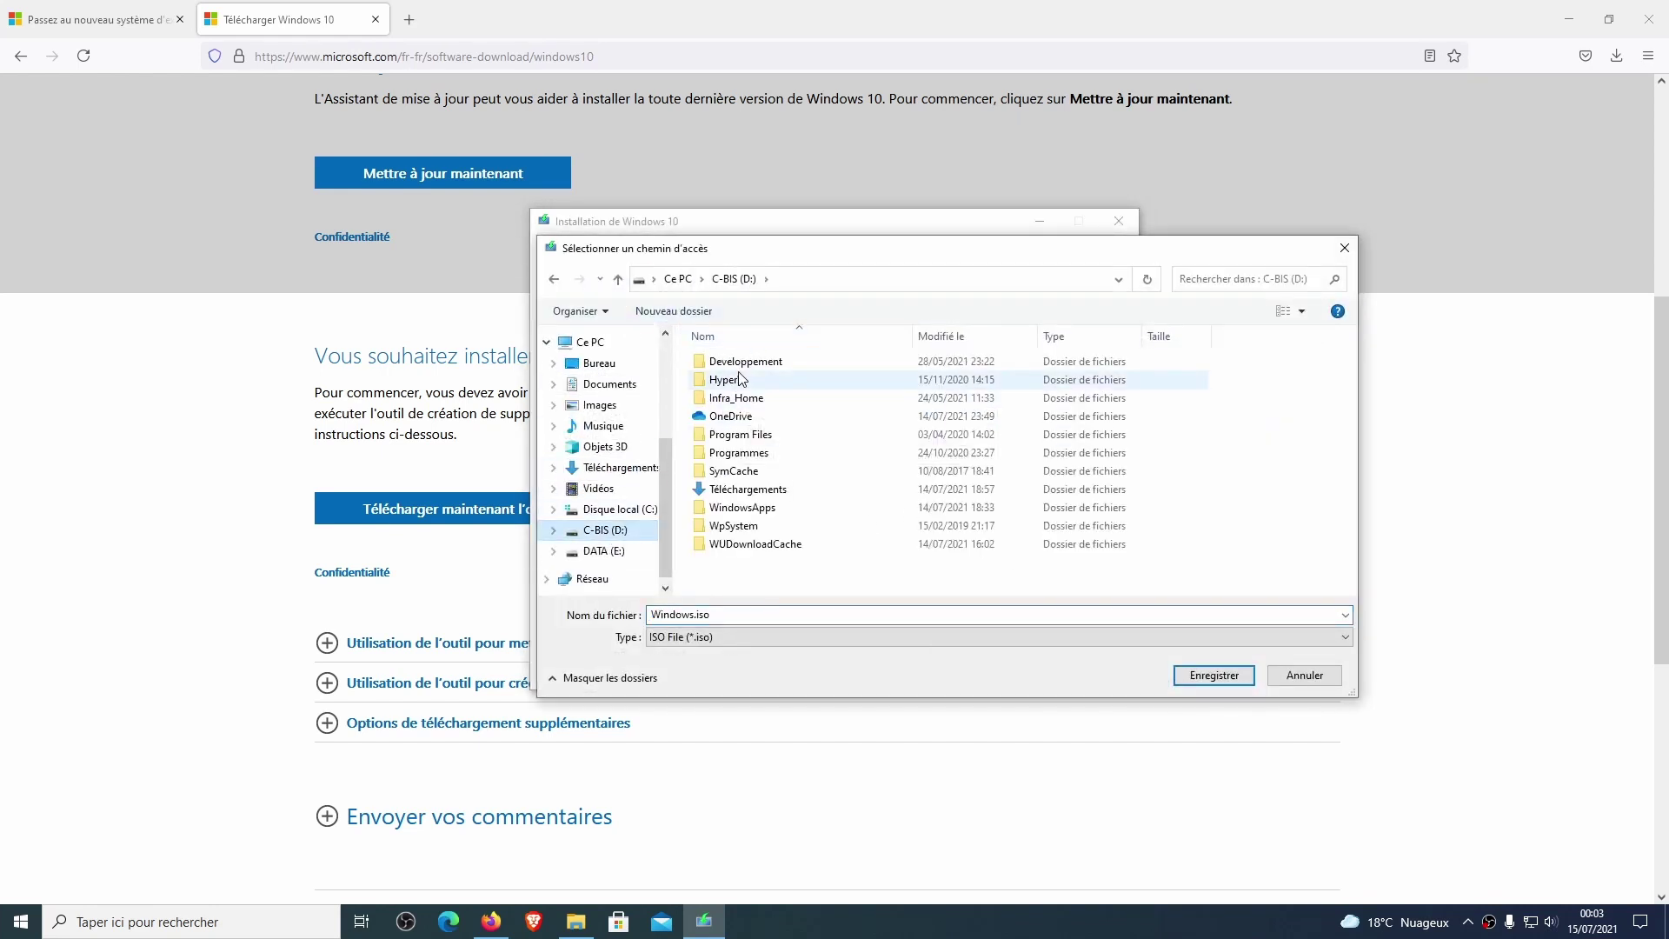
double_click(742, 379)
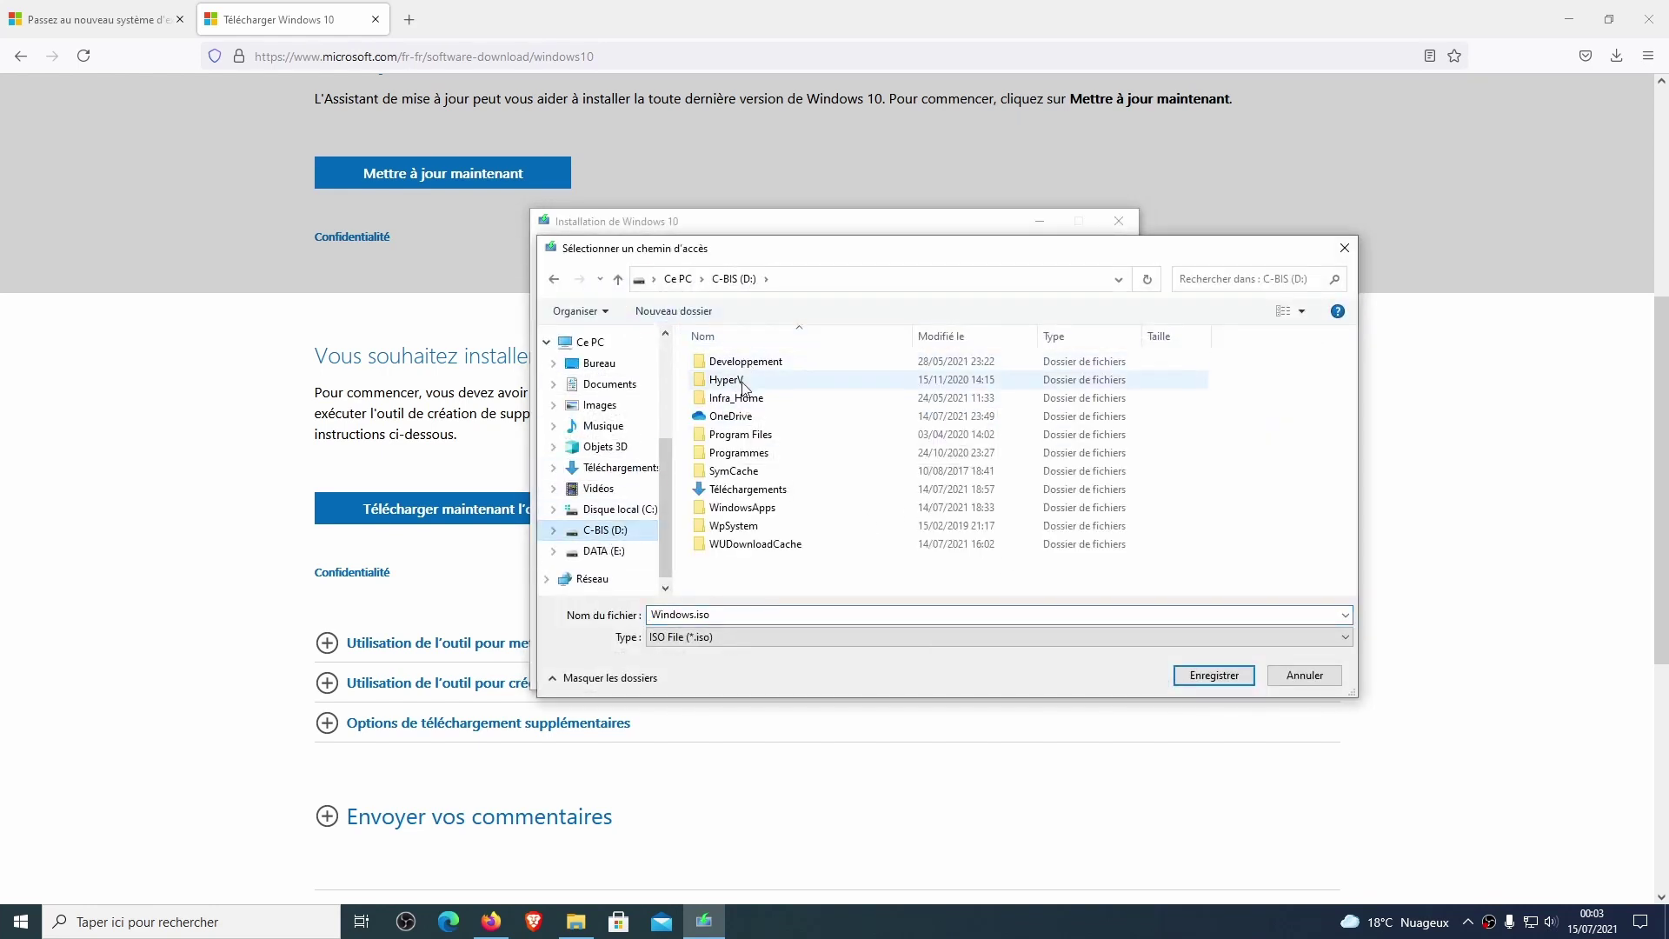
left_click(1252, 676)
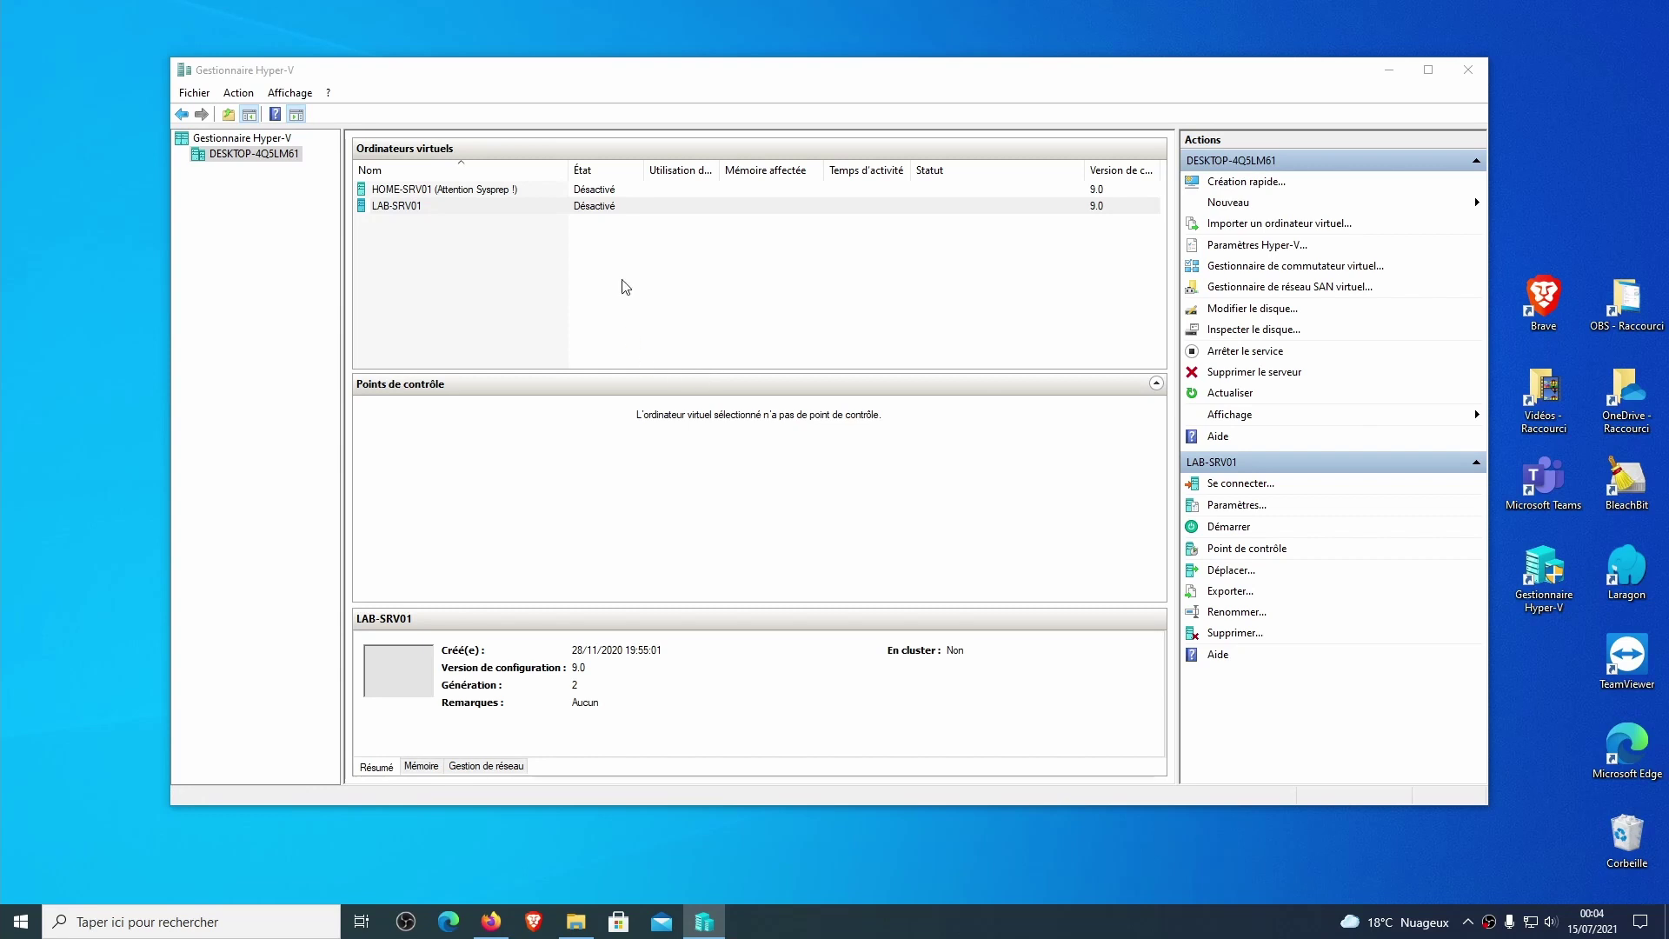
Start a new virtual machine named Windows-11, stored in D:\HyperV\VM\.
left_click(625, 286)
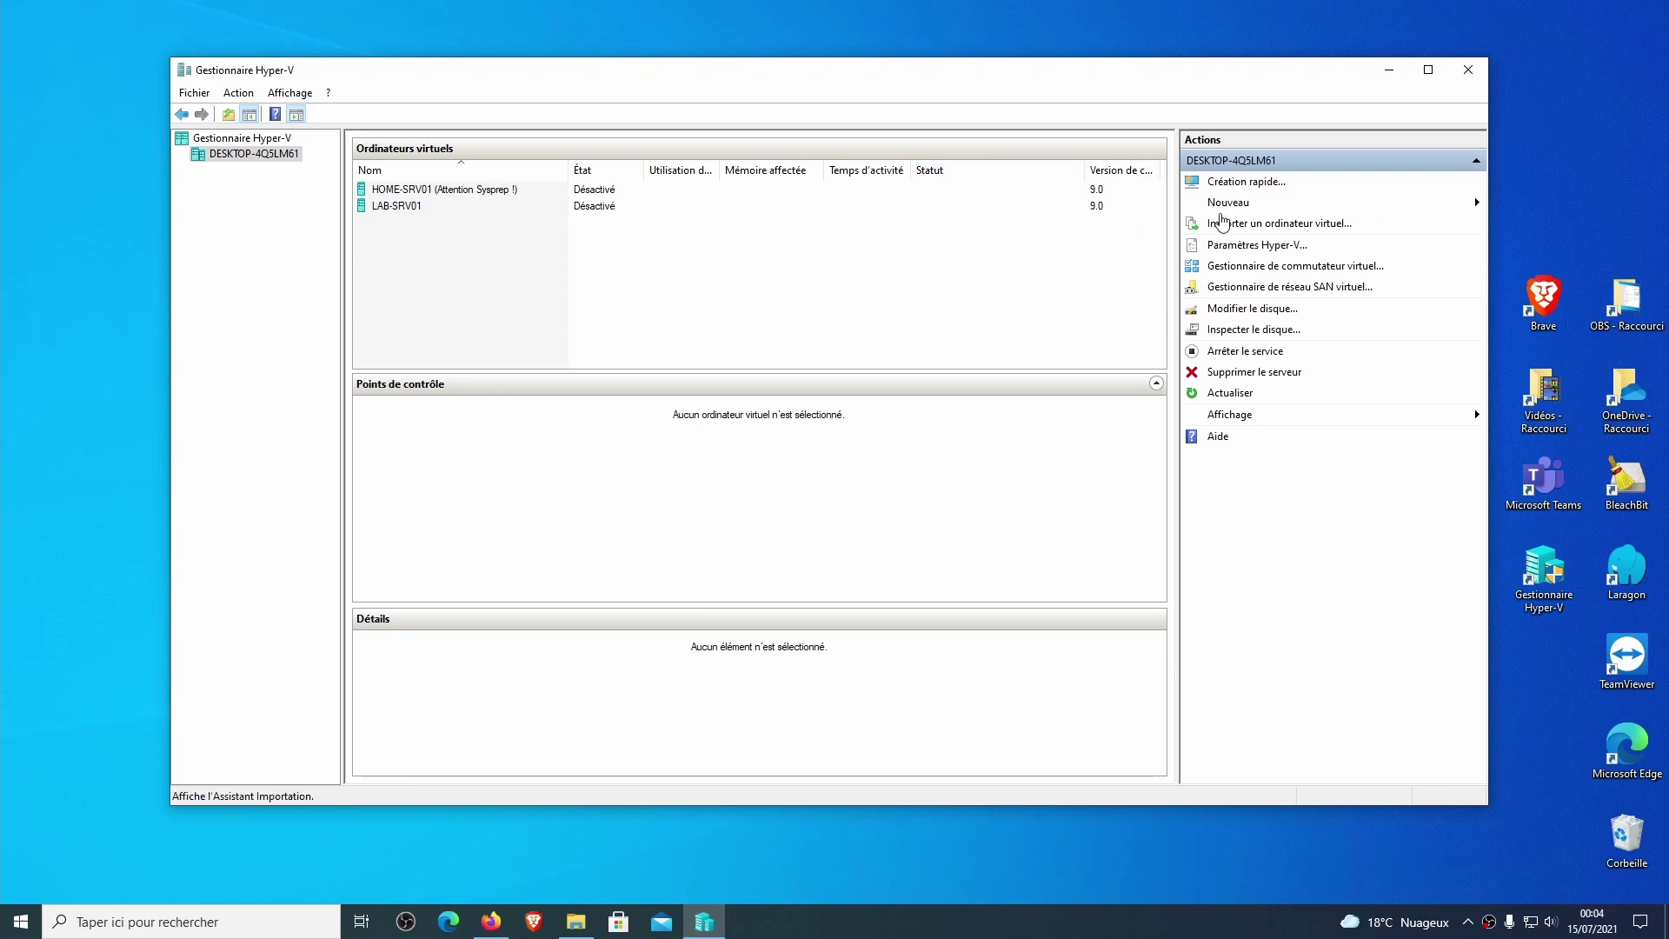
left_click(1249, 209)
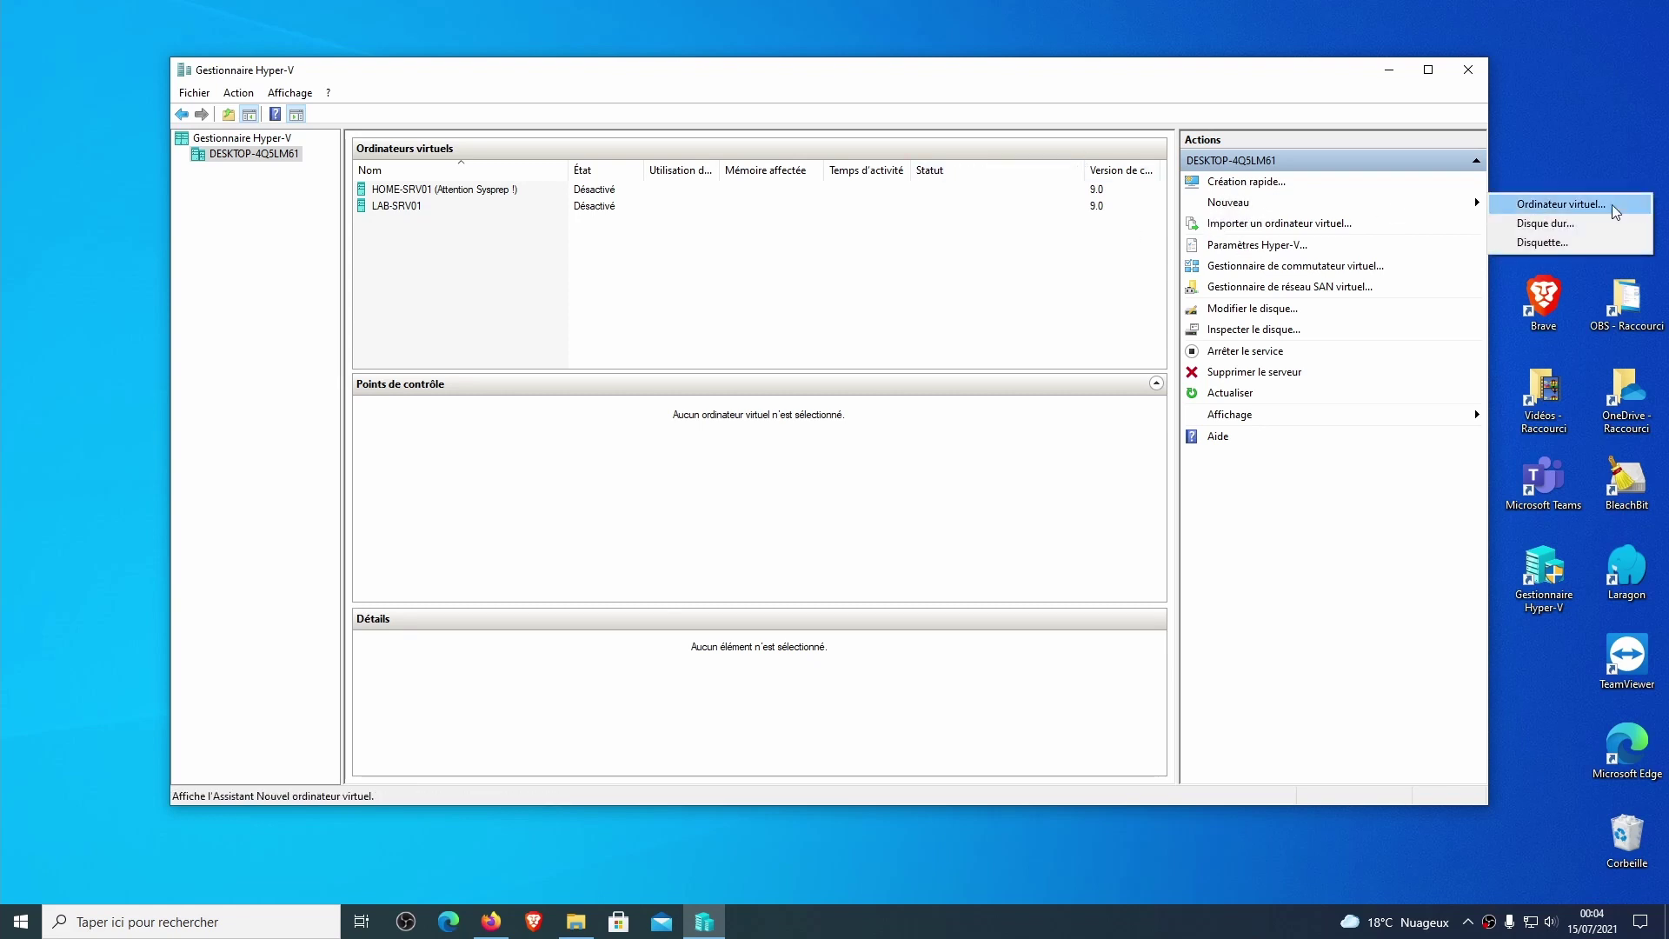
left_click(1584, 205)
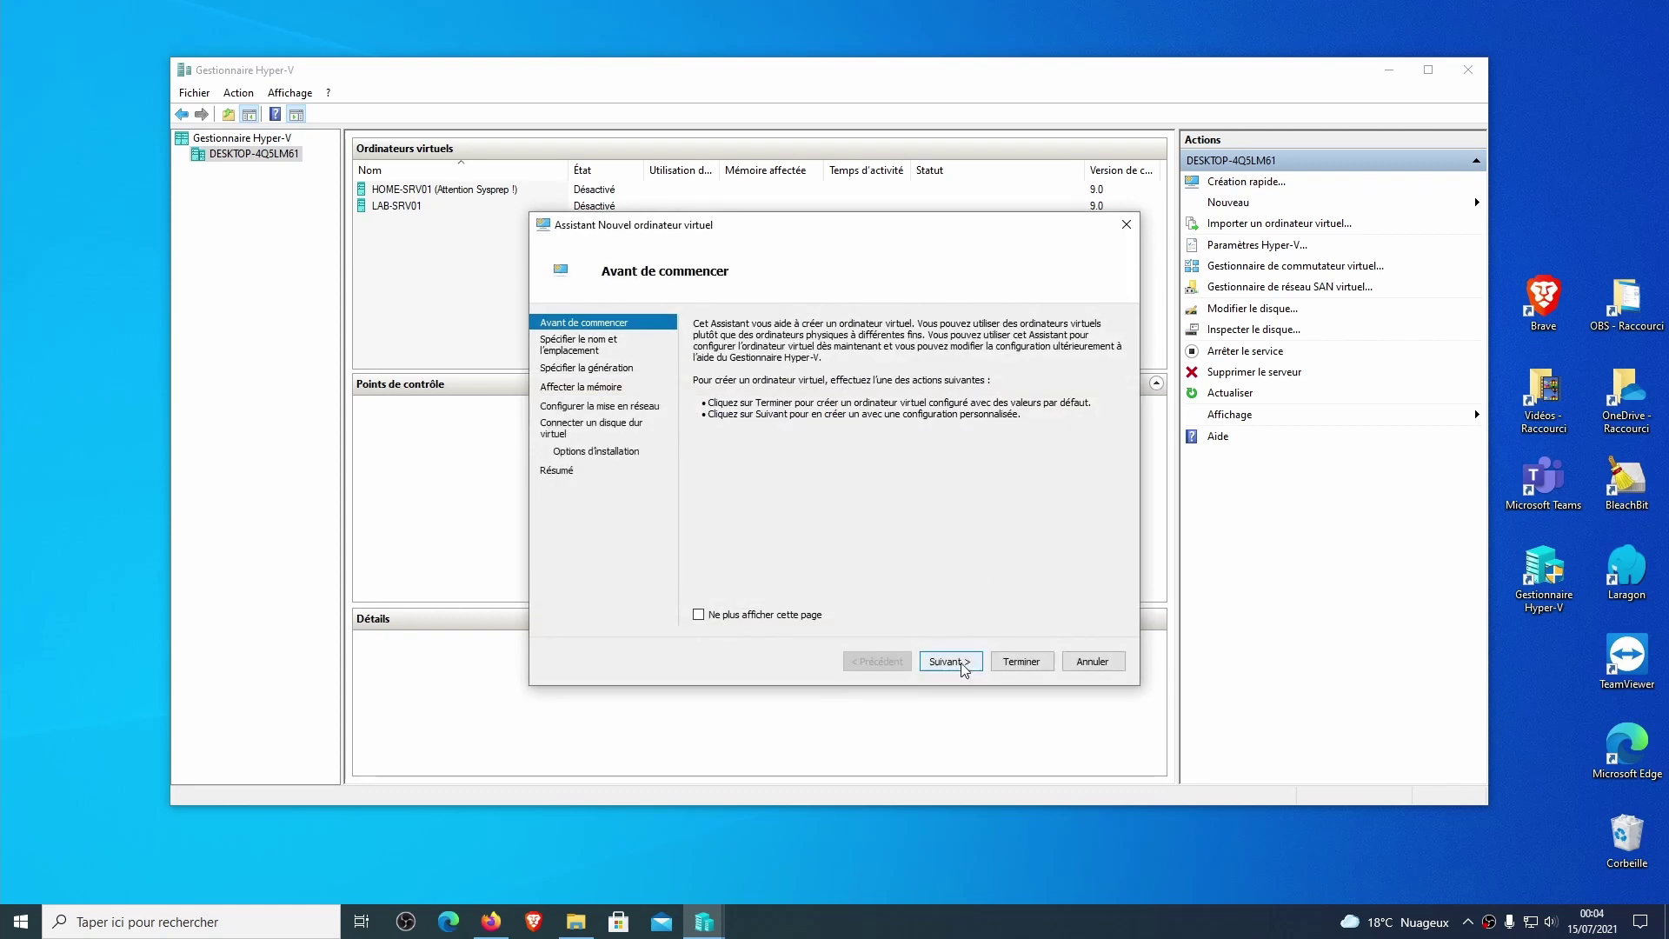
left_click(948, 664)
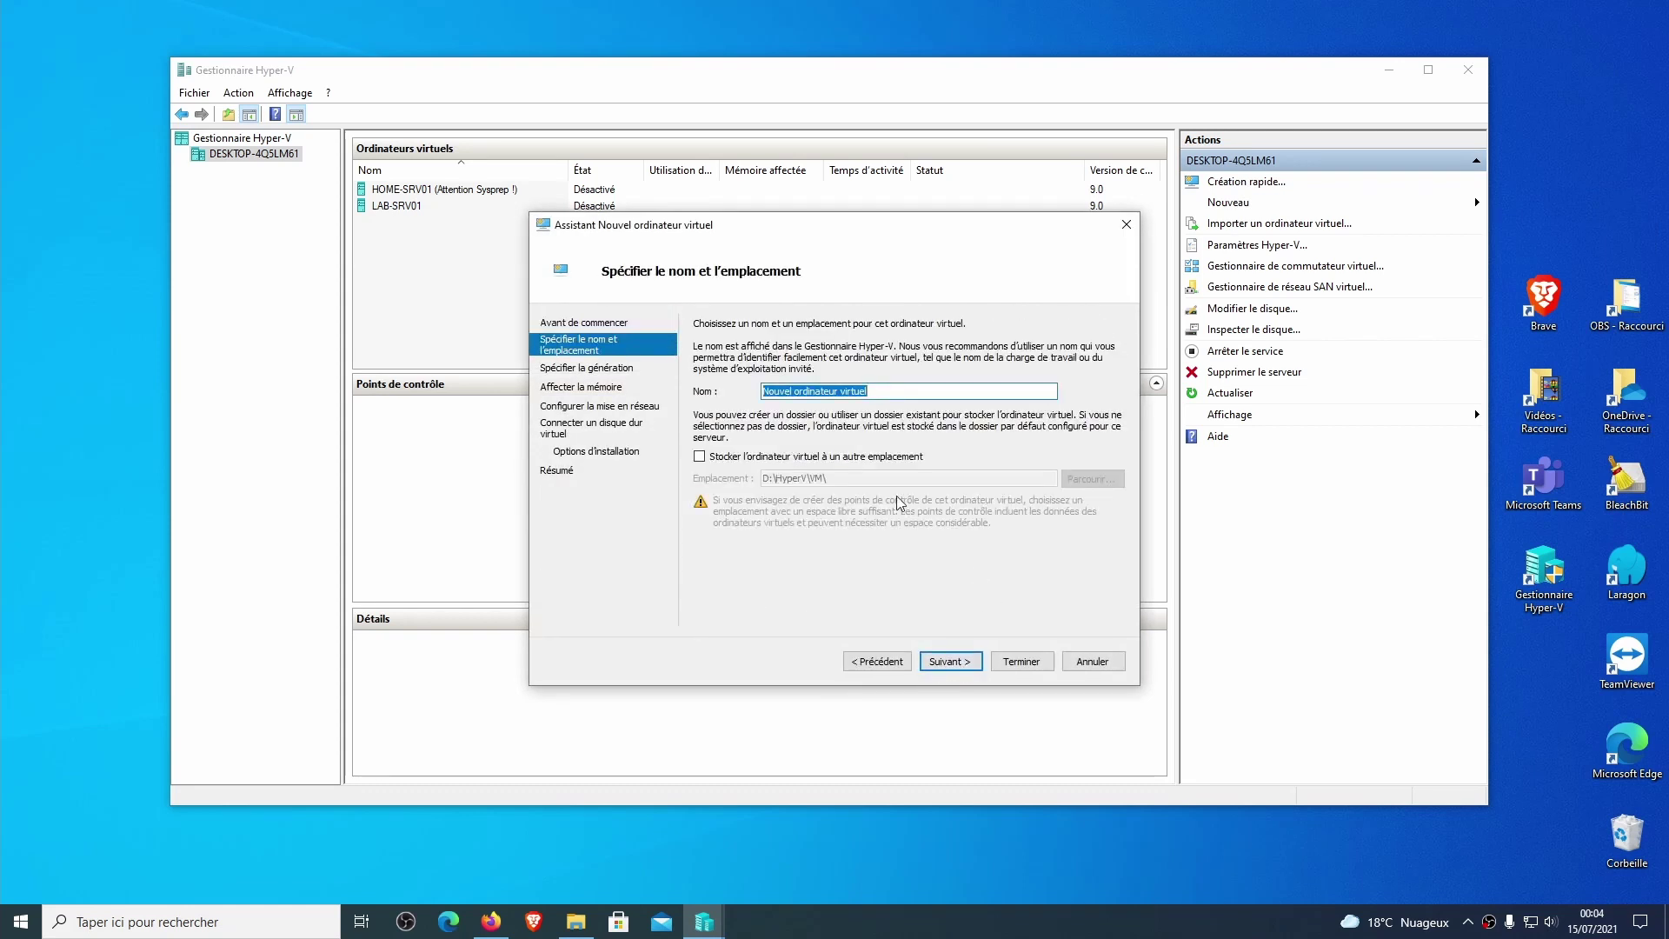
type("Windows-11")
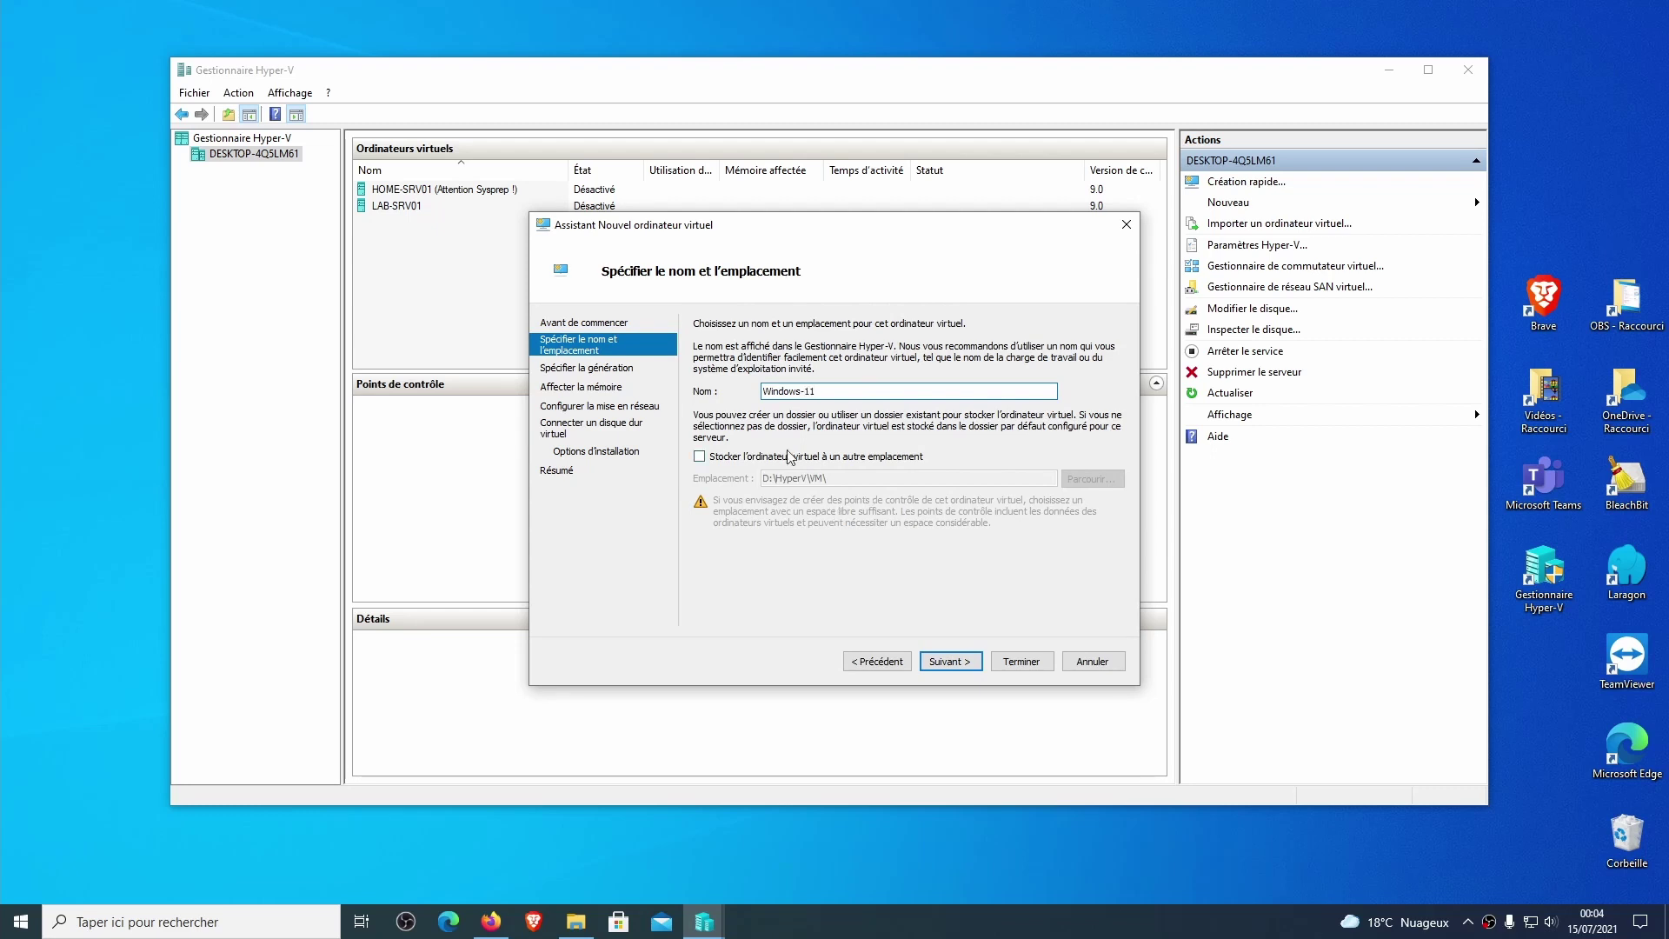
left_click(787, 456)
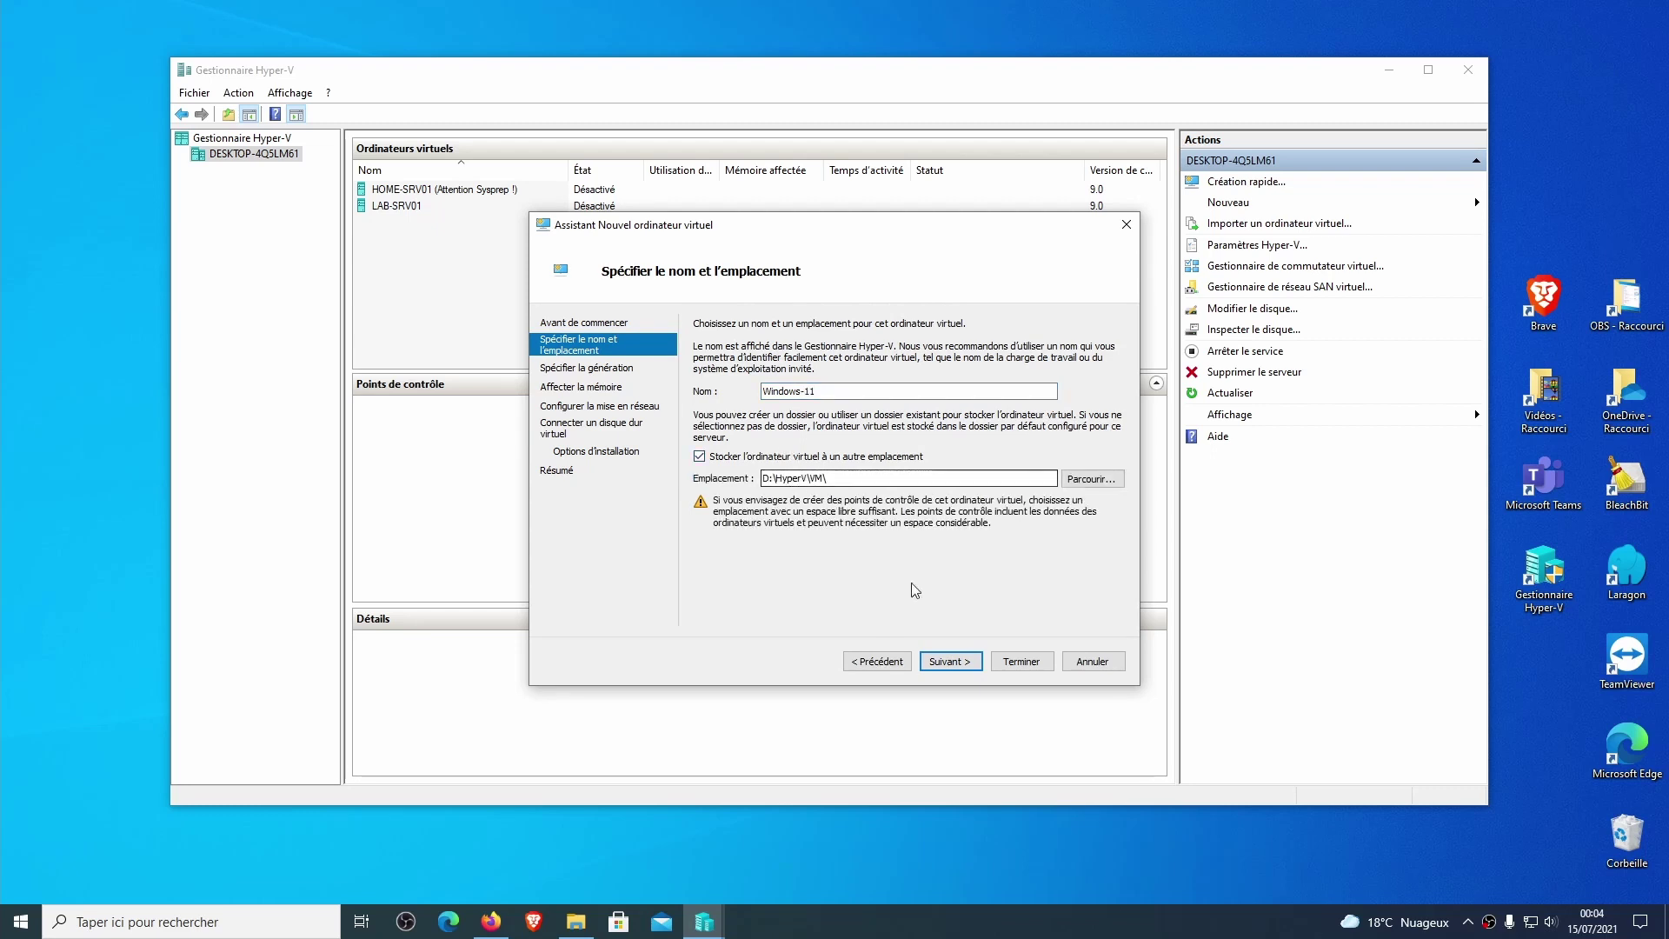
left_click(960, 666)
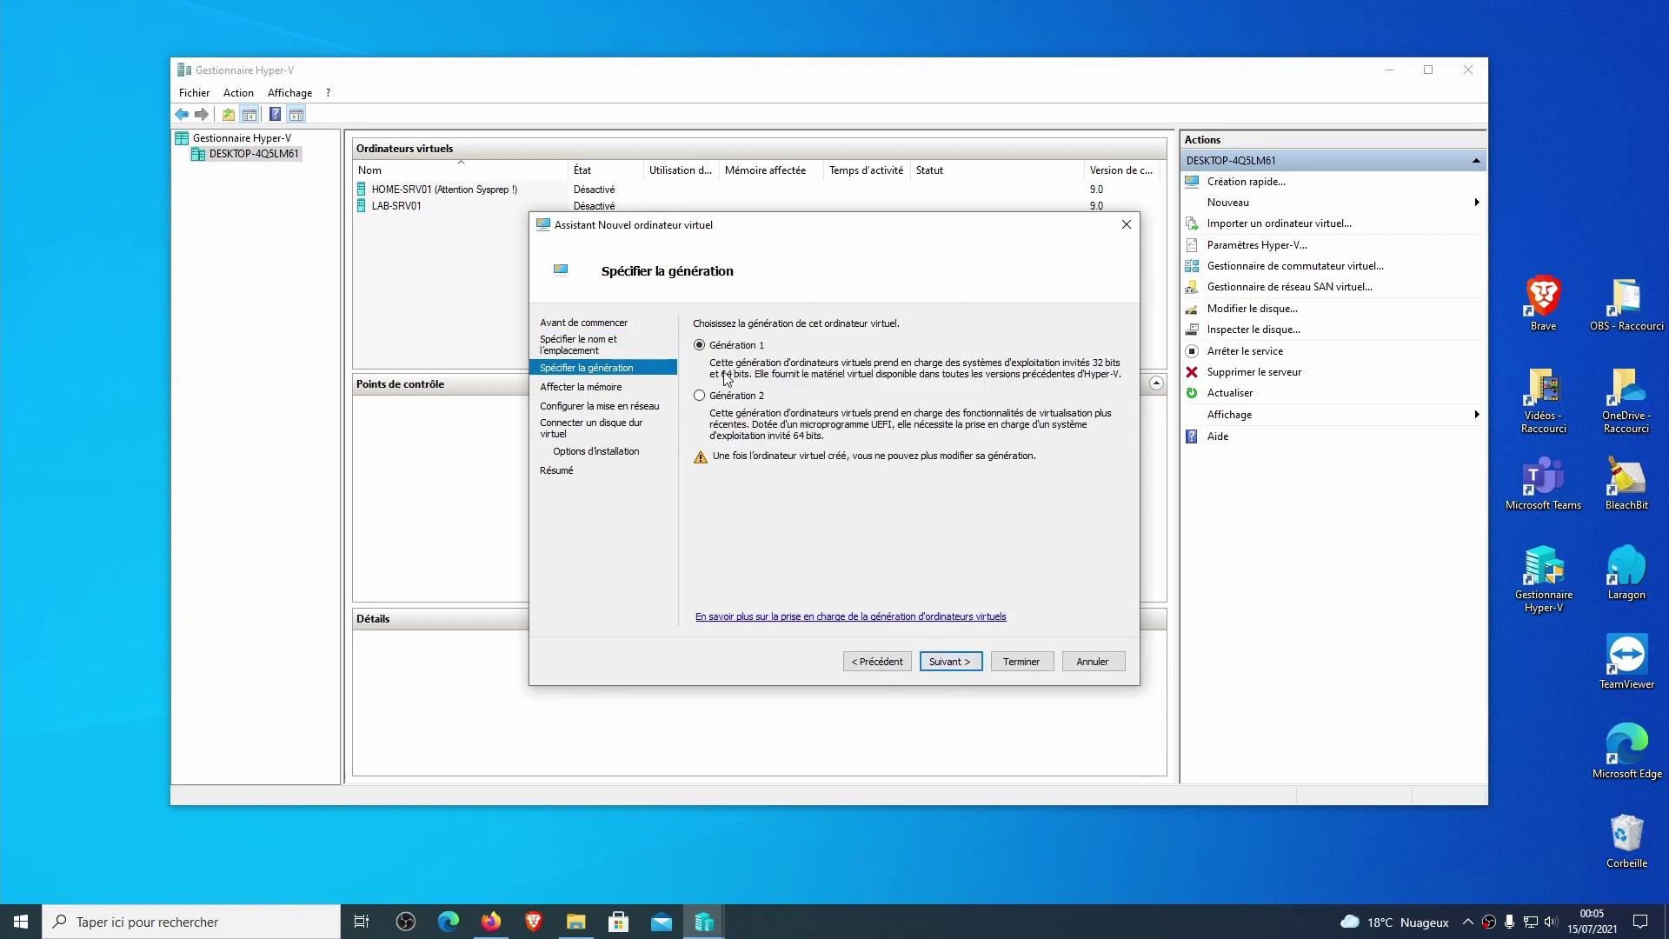
Make the VM Generation 2 with 4096 Mo of static memory.
left_click(730, 396)
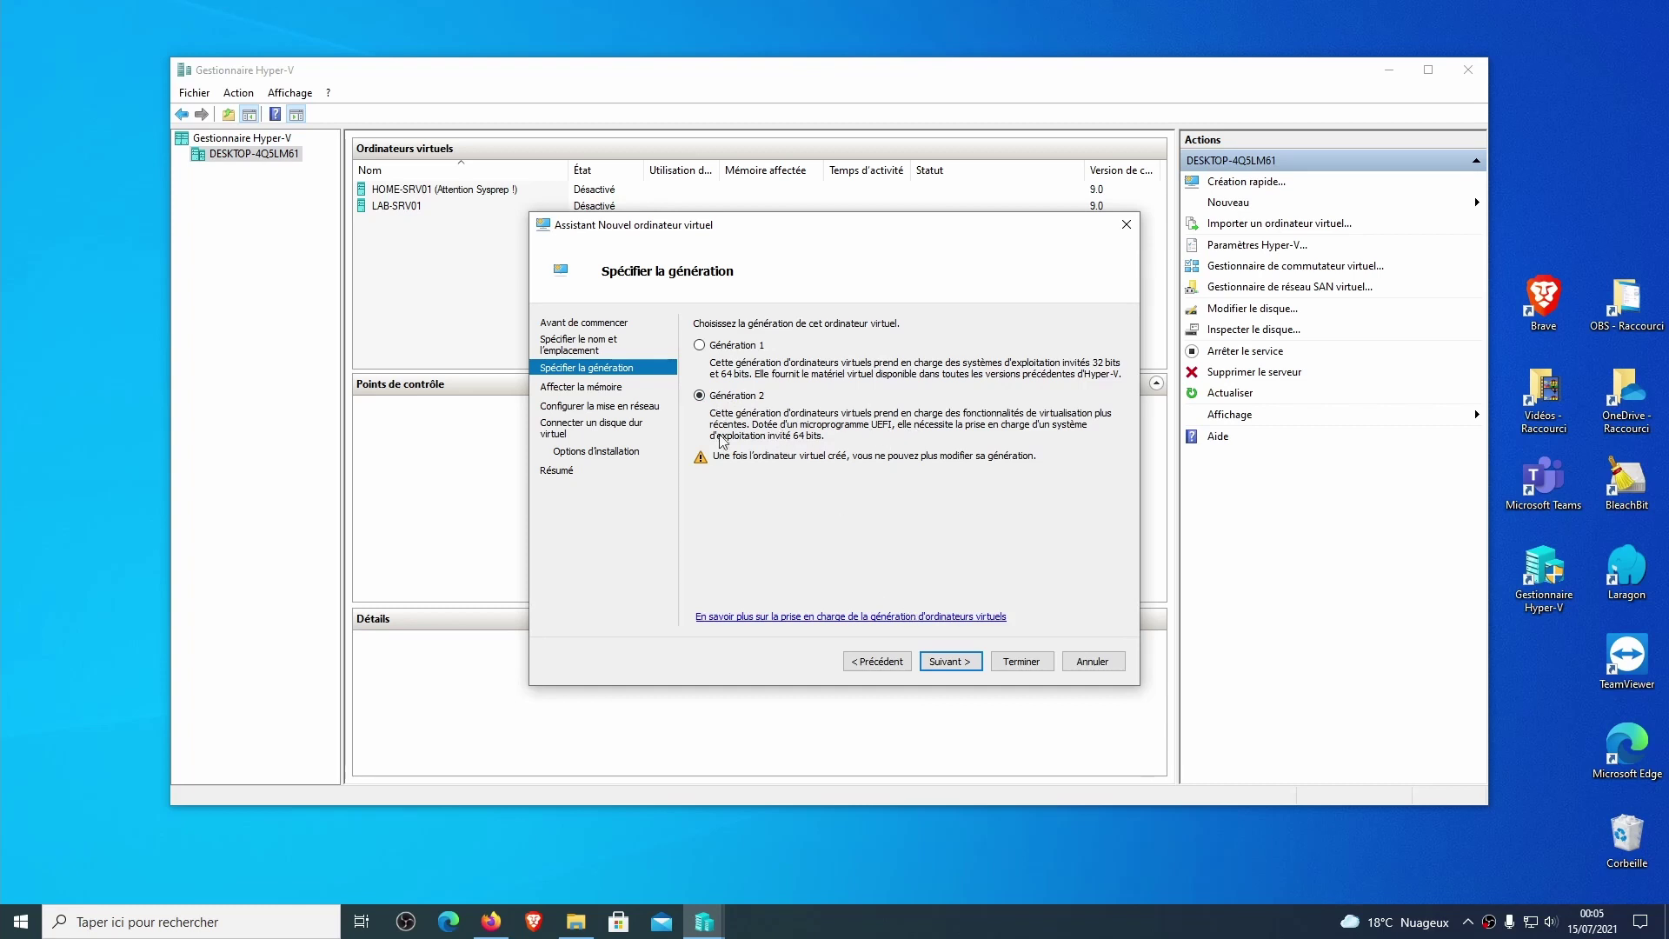
left_click(931, 659)
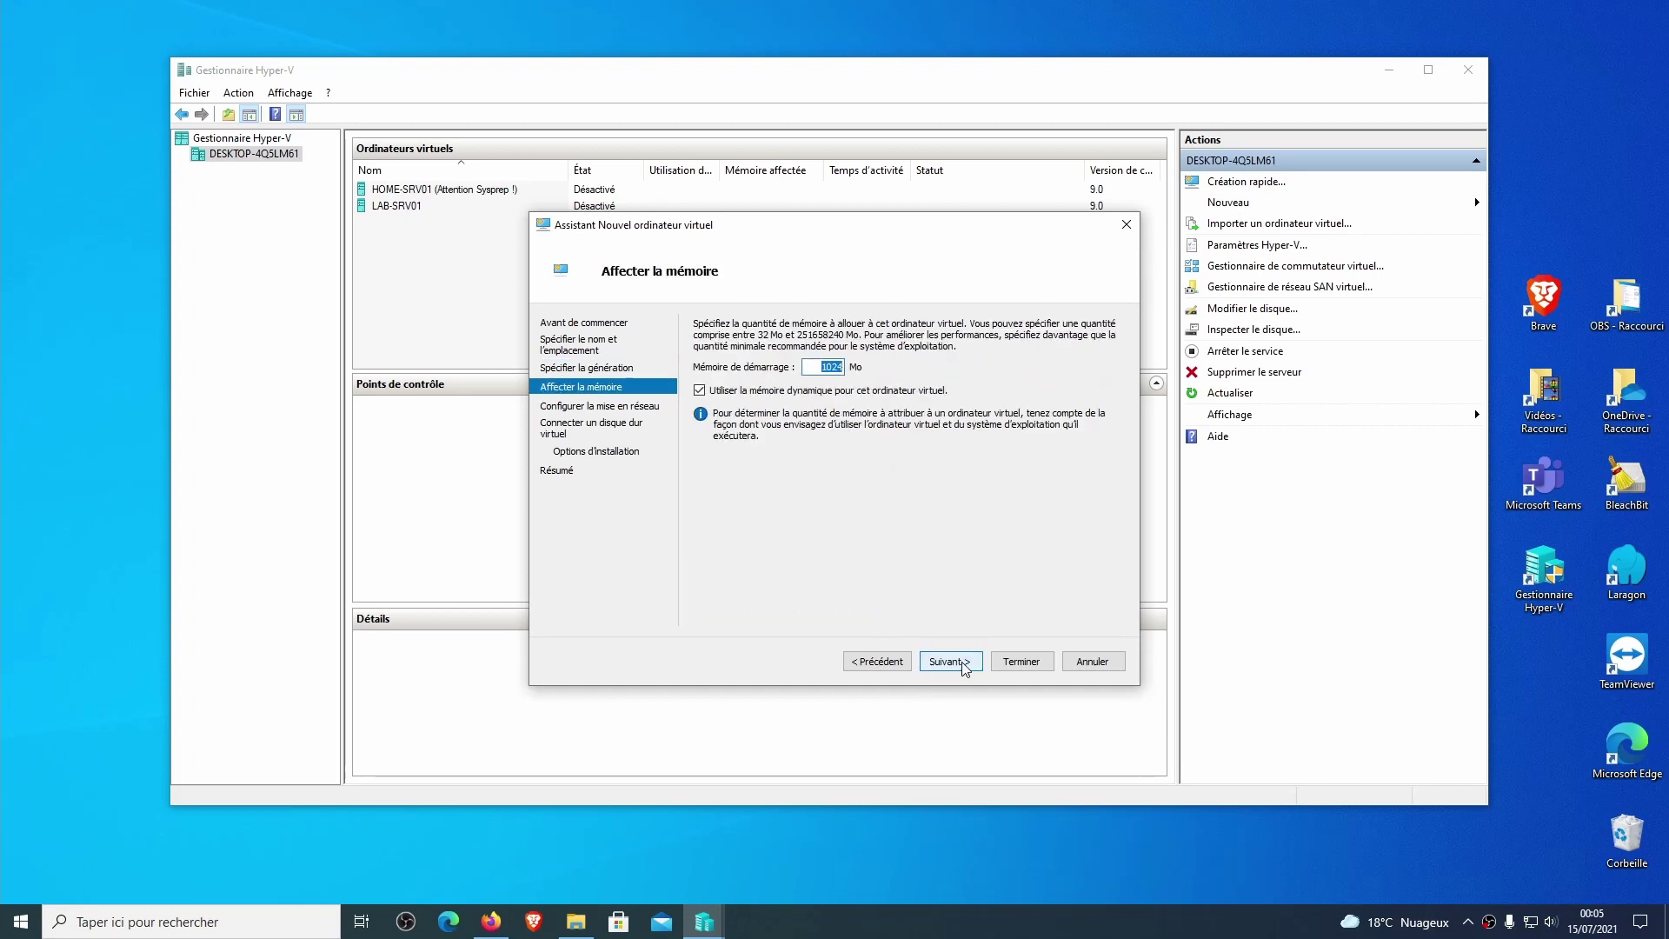
type("4096")
left_click(806, 392)
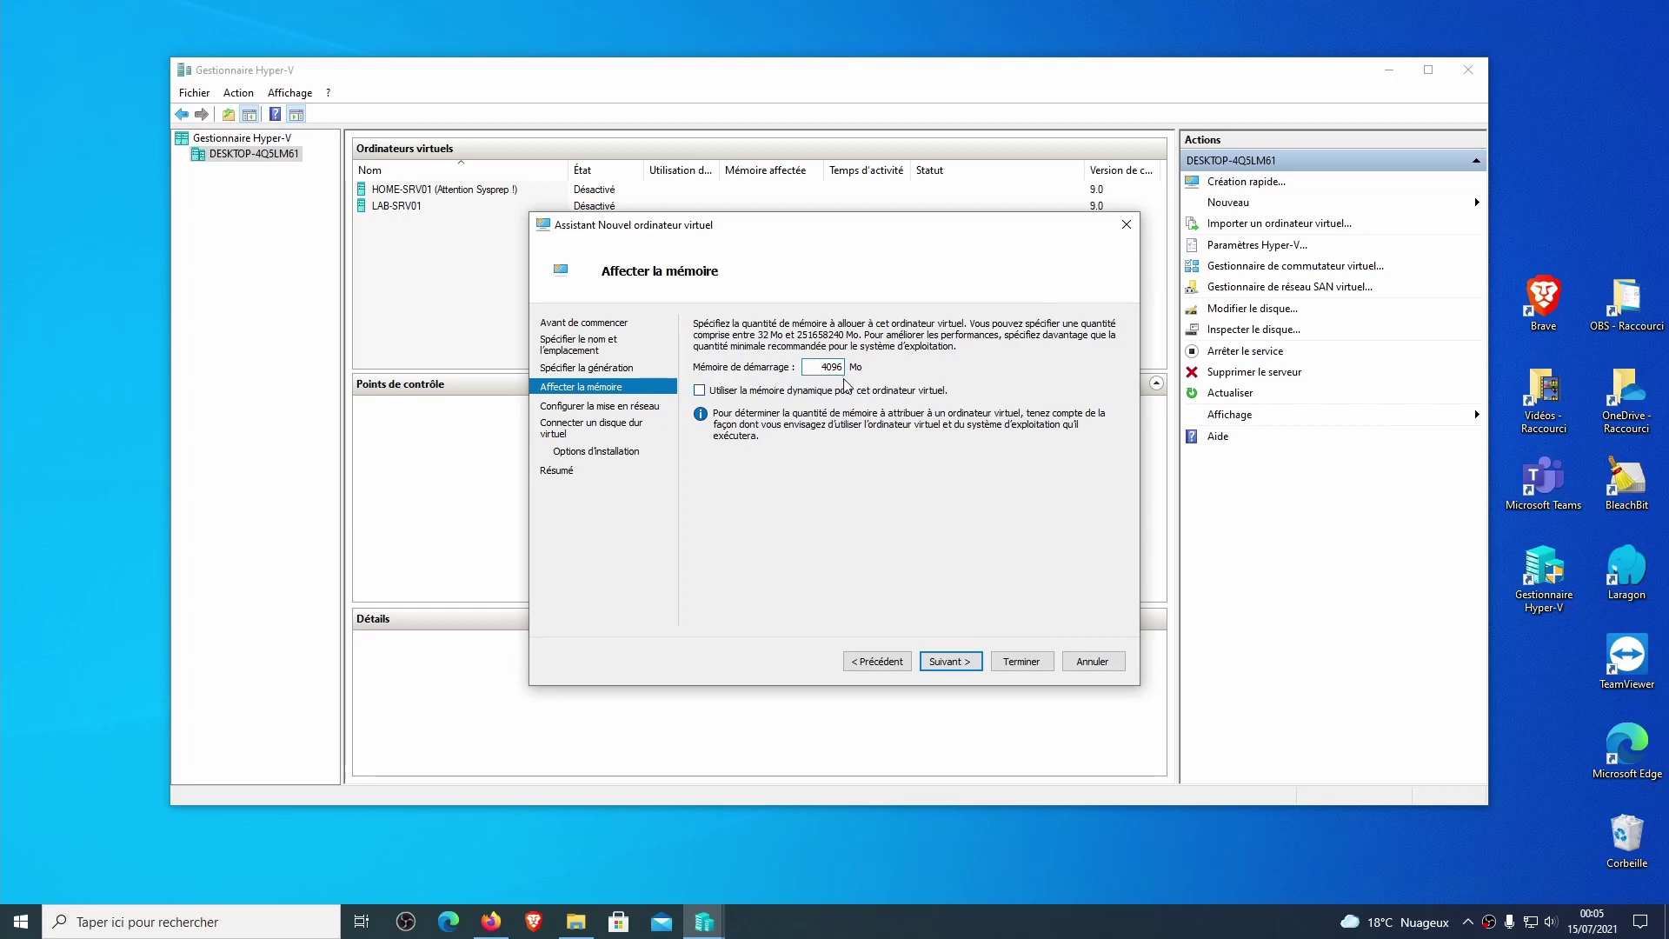
Connect it to Default External, keep the default VHDX and finish the wizard.
left_click(950, 662)
left_click(861, 361)
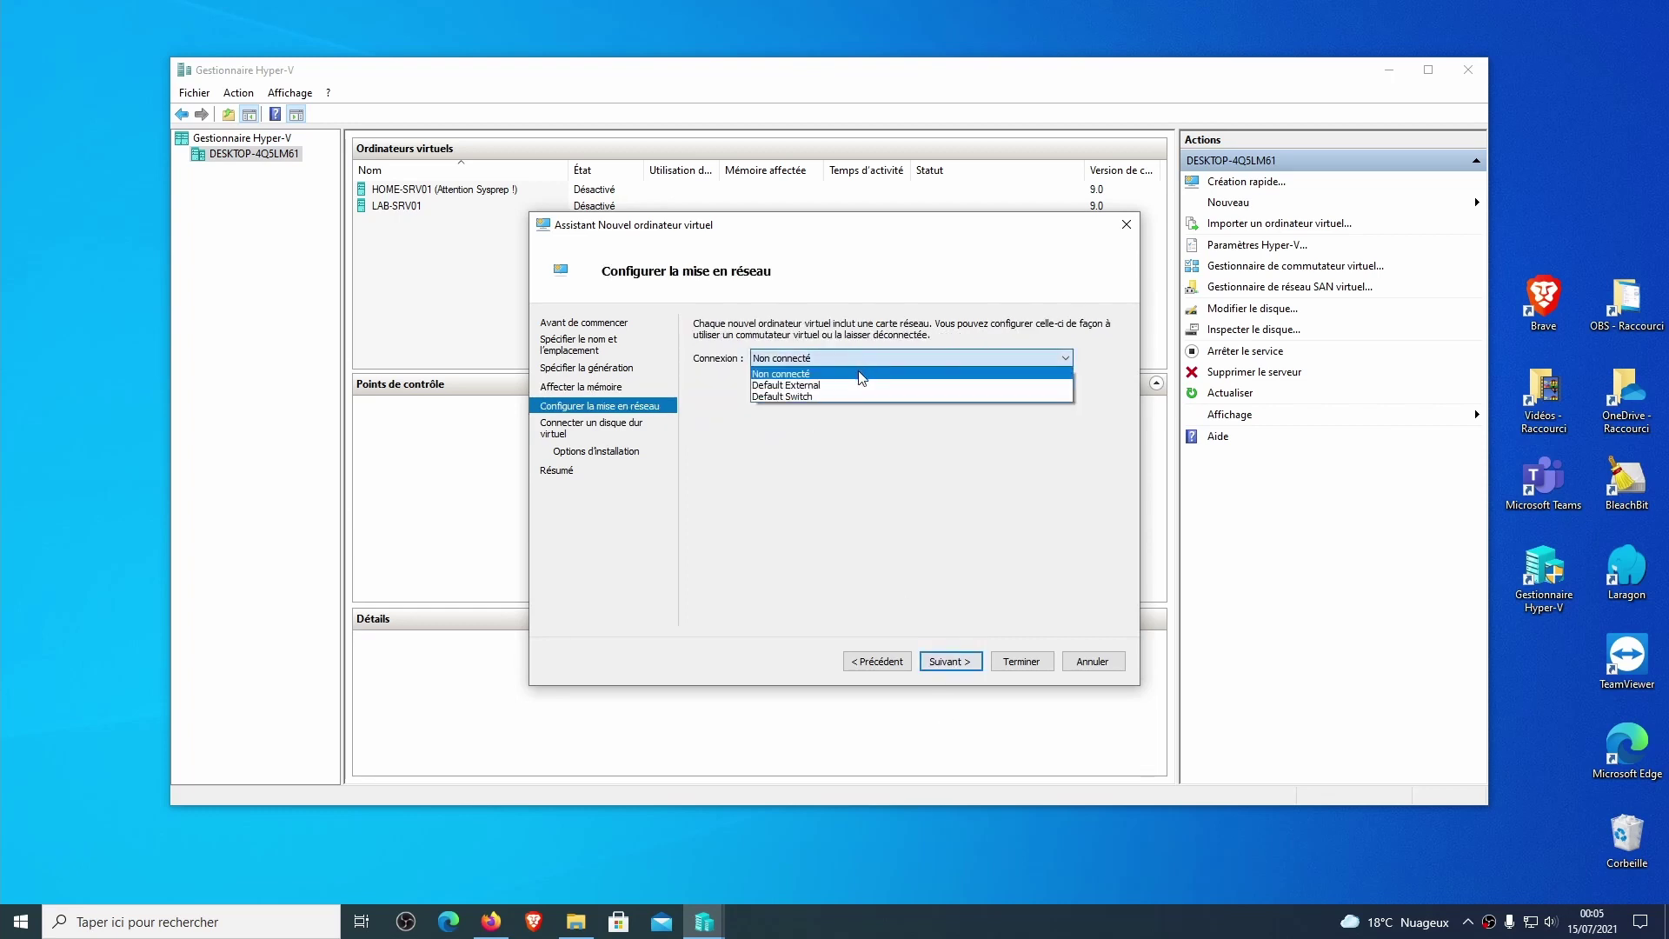
left_click(812, 385)
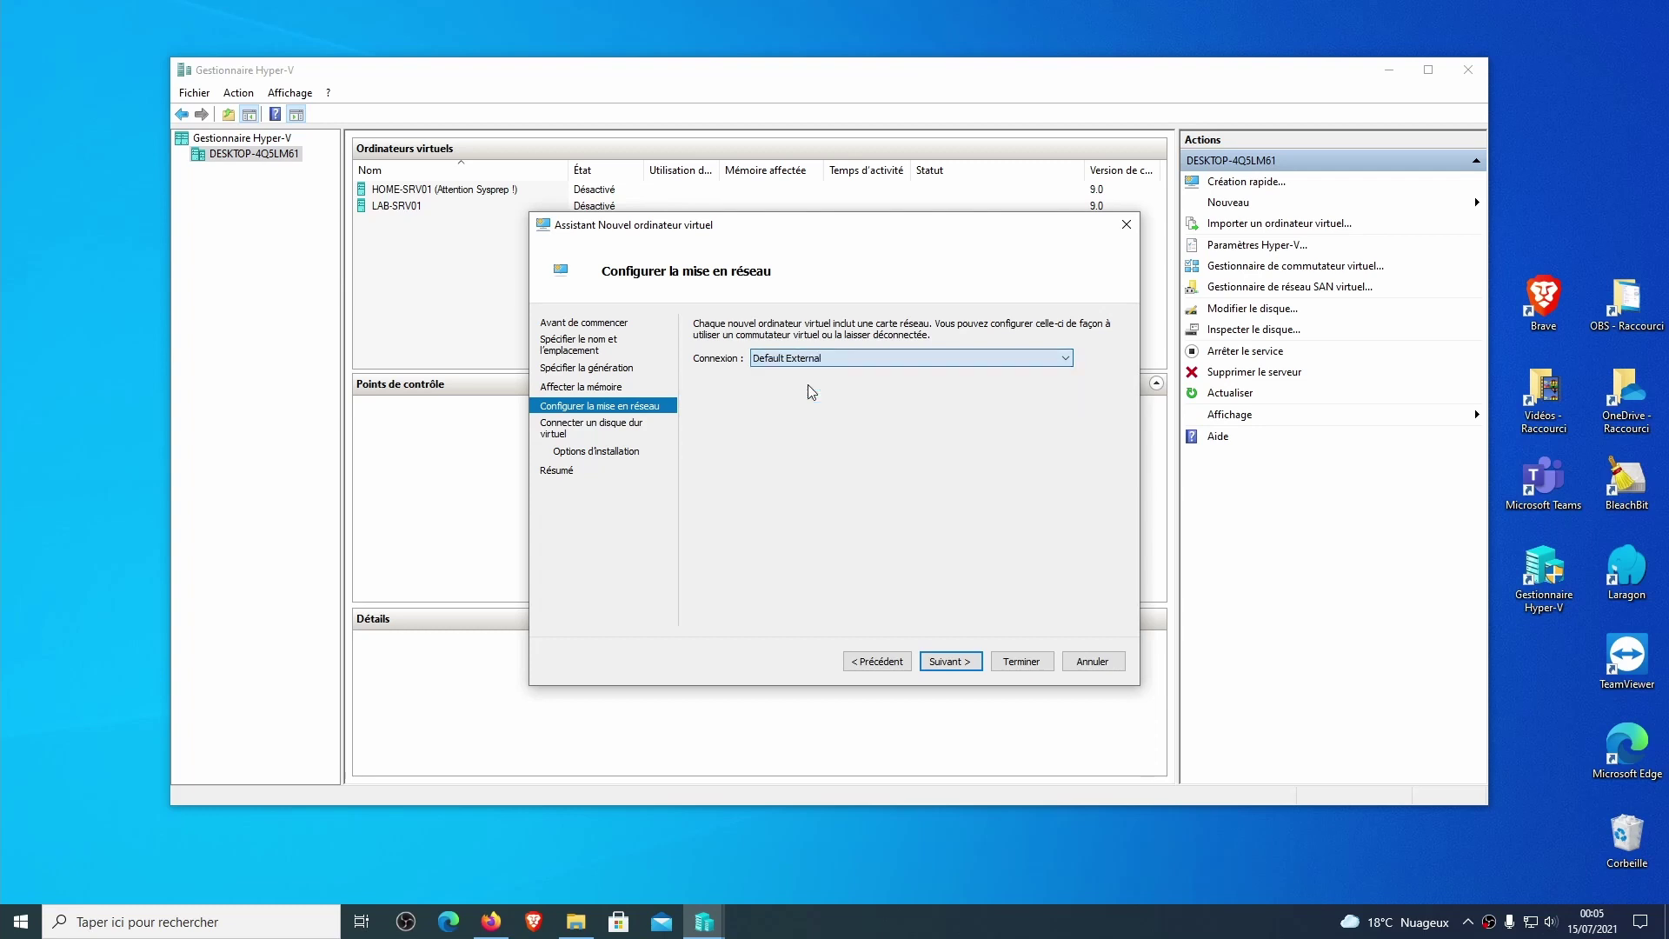
left_click(954, 662)
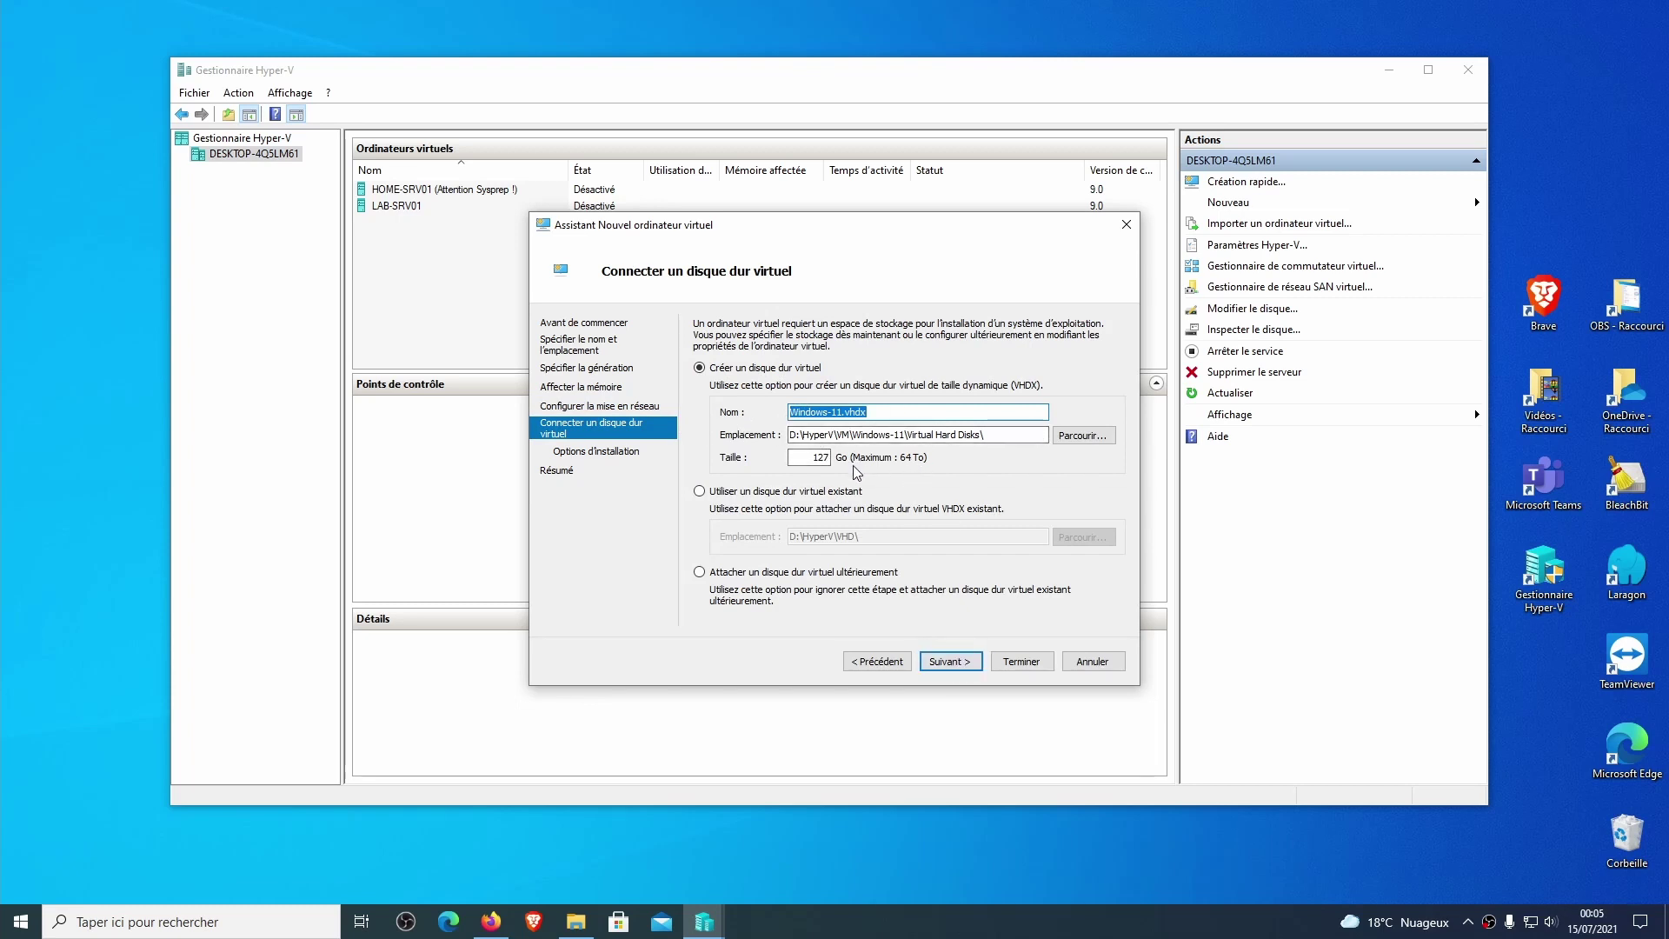
left_click(963, 668)
left_click(957, 663)
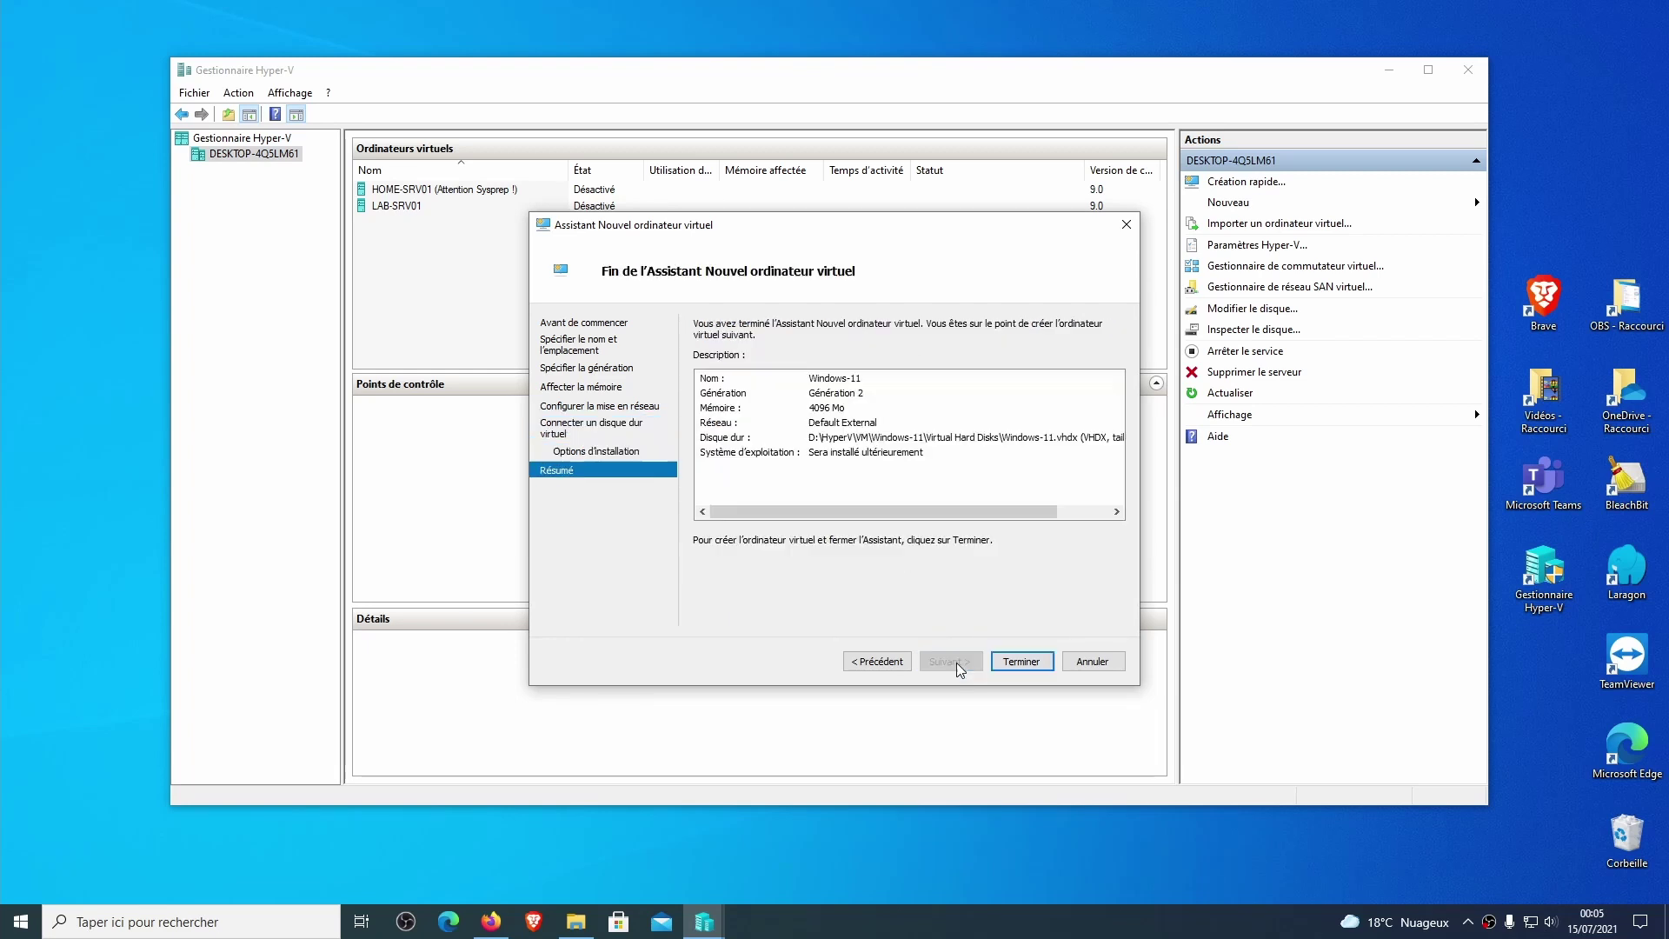
left_click(1023, 662)
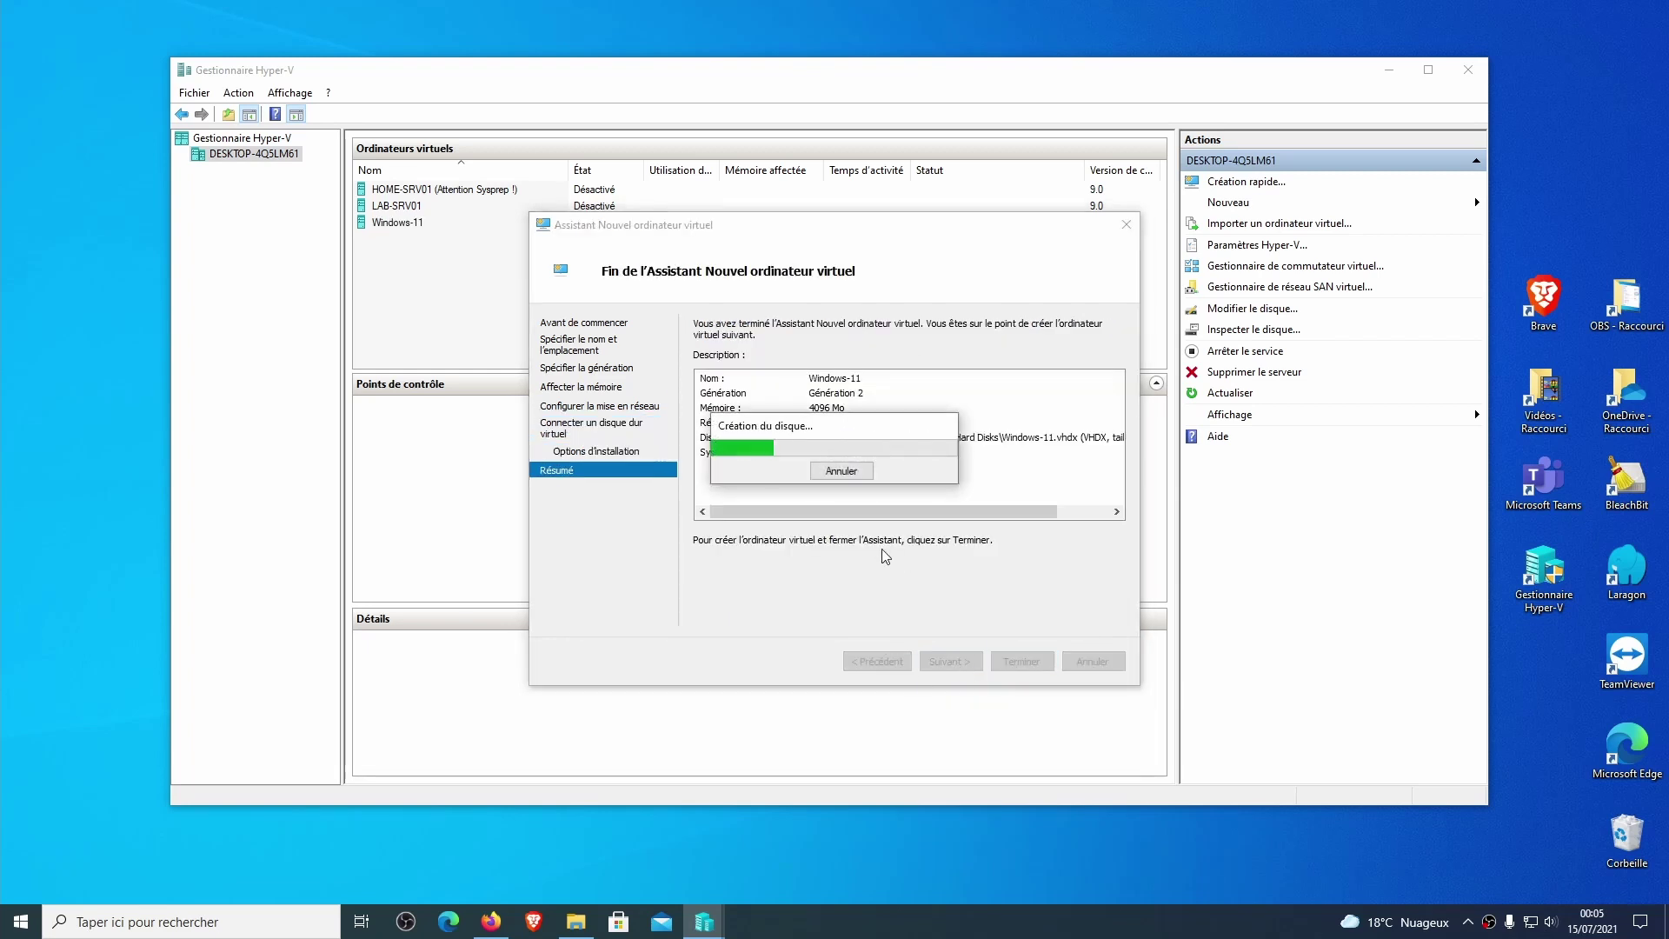
Add a SCSI DVD drive to Windows-11 loaded with the Windows-21h1.iso image.
right_click(424, 228)
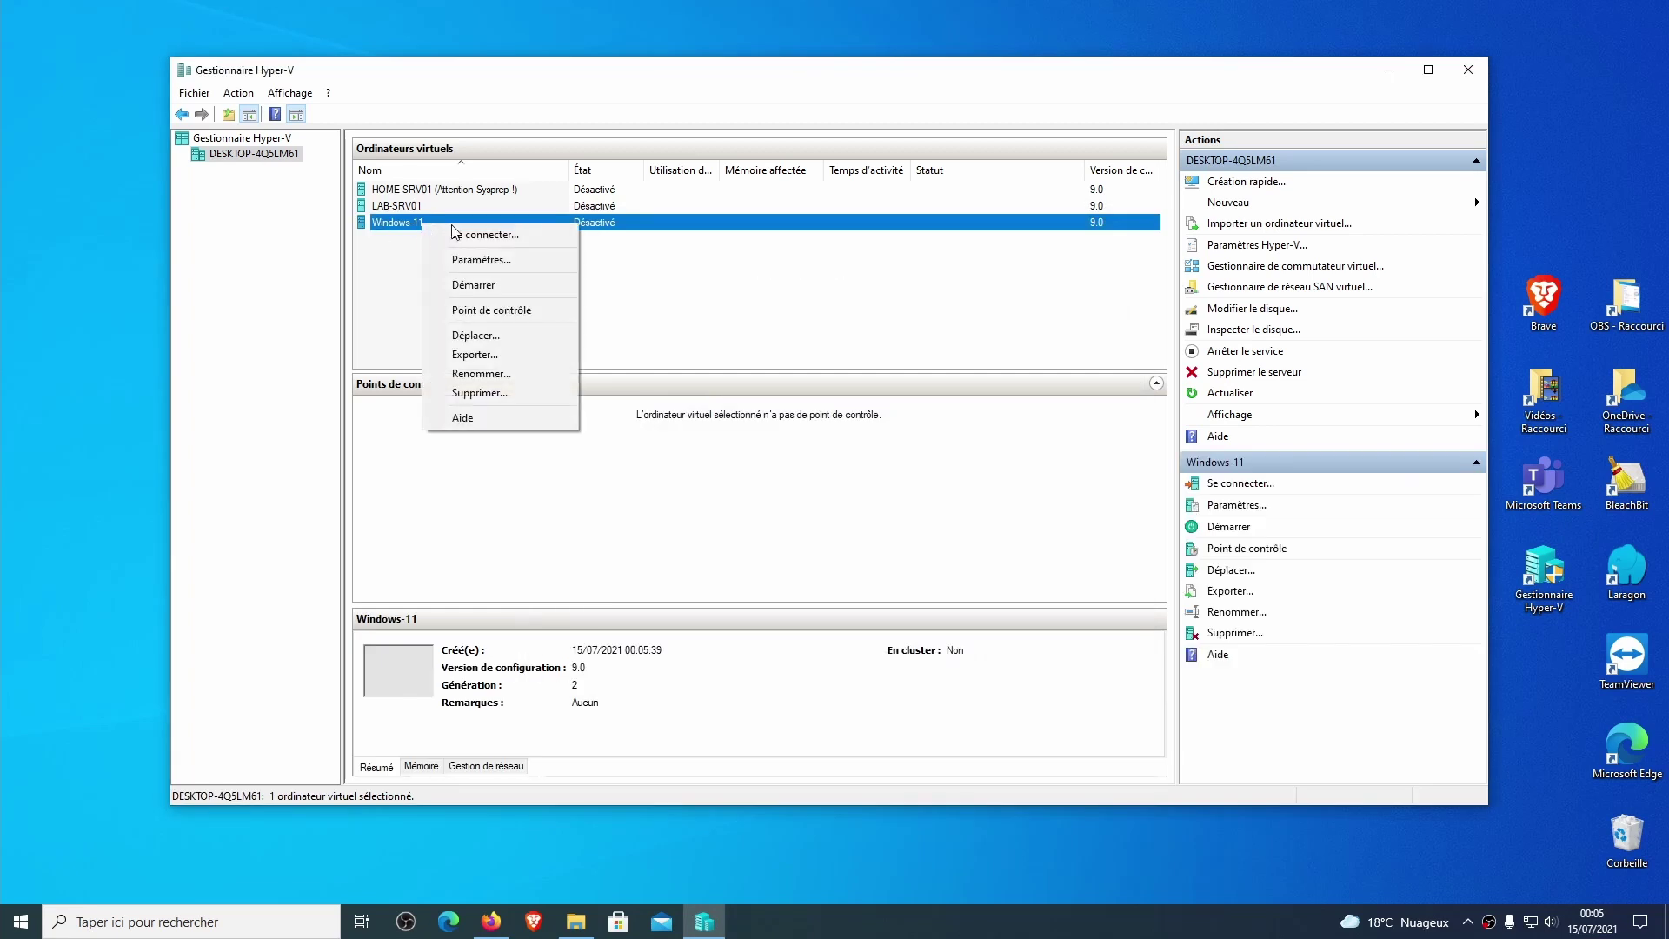
left_click(509, 264)
left_click(657, 363)
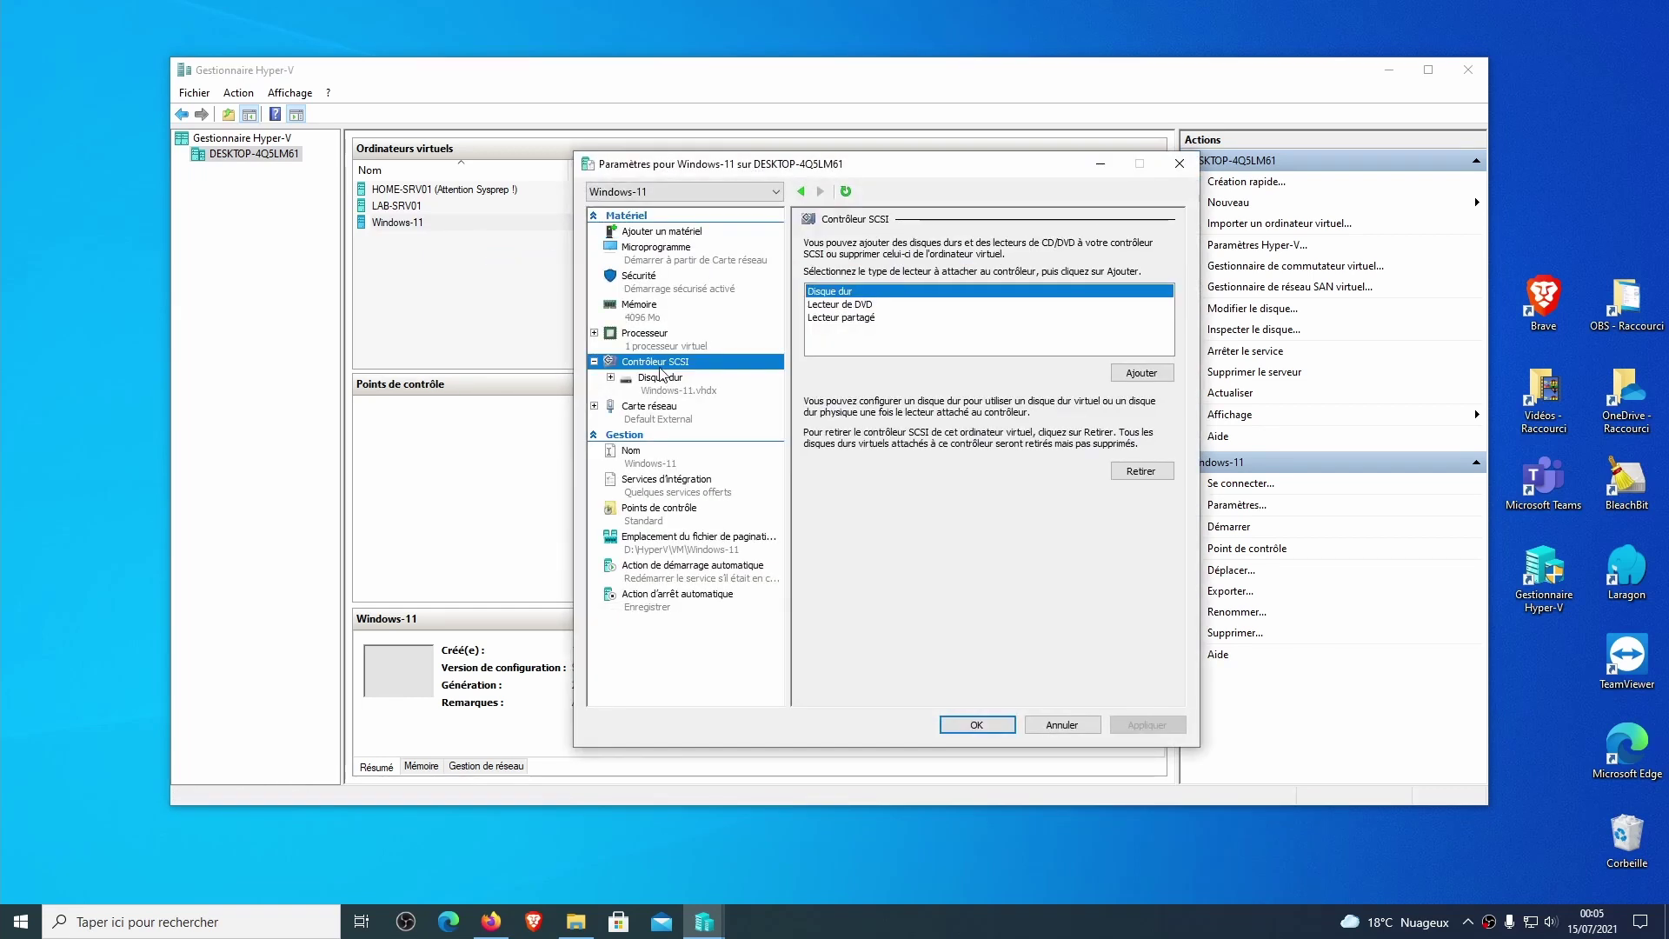
left_click(858, 305)
left_click(1160, 371)
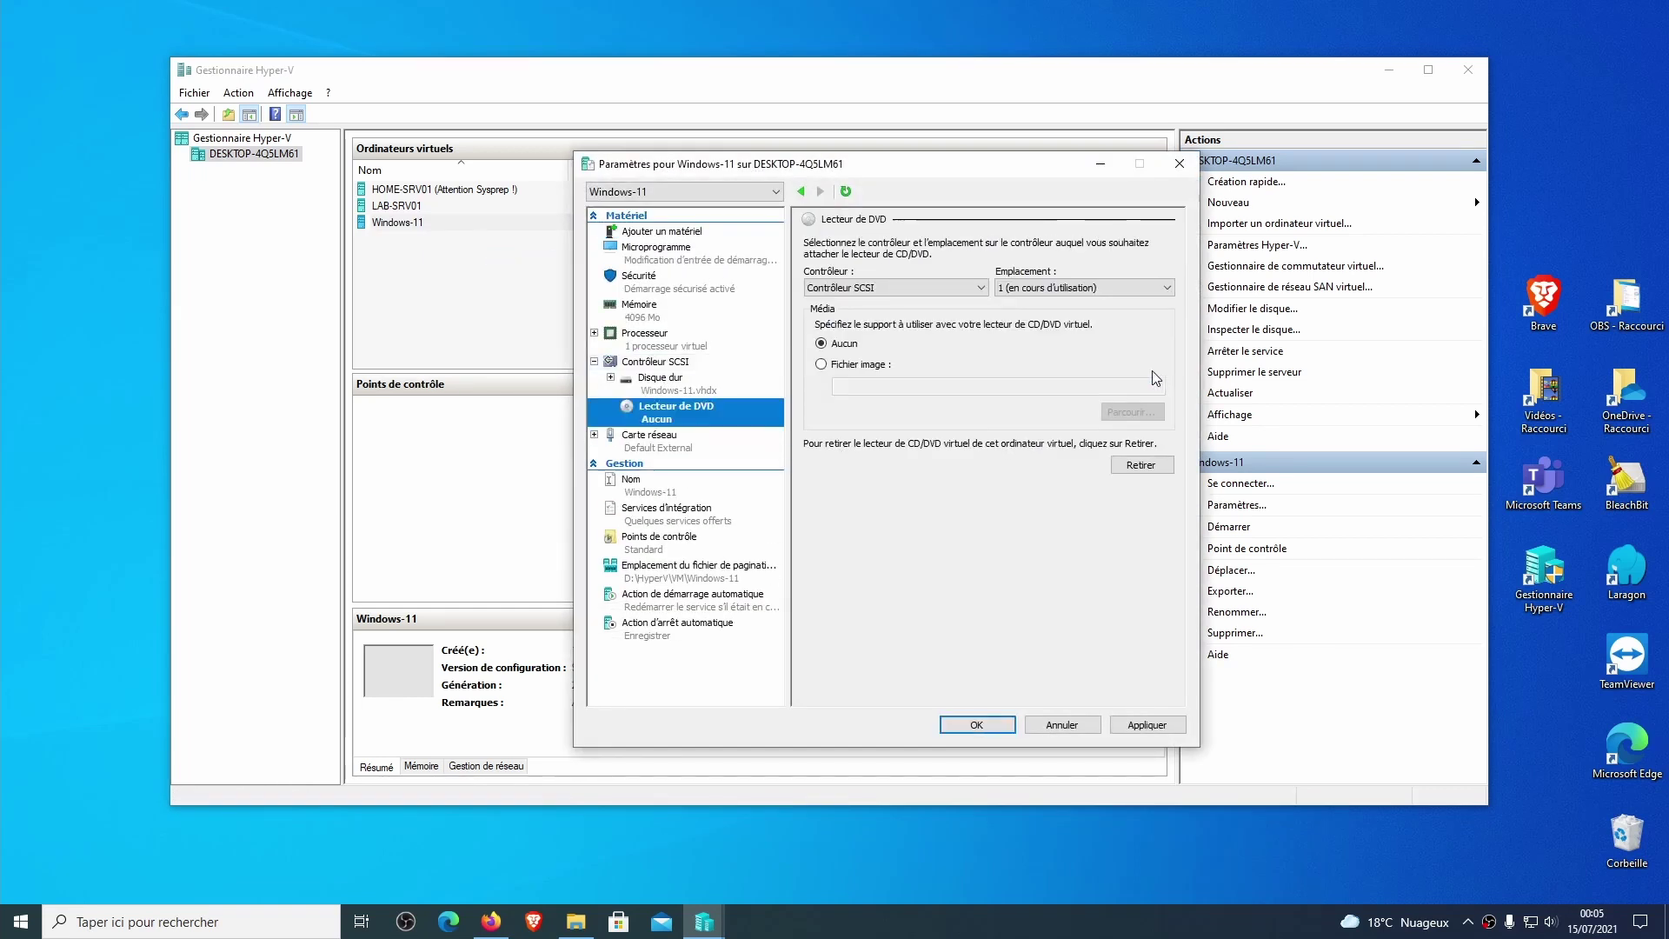
left_click(844, 363)
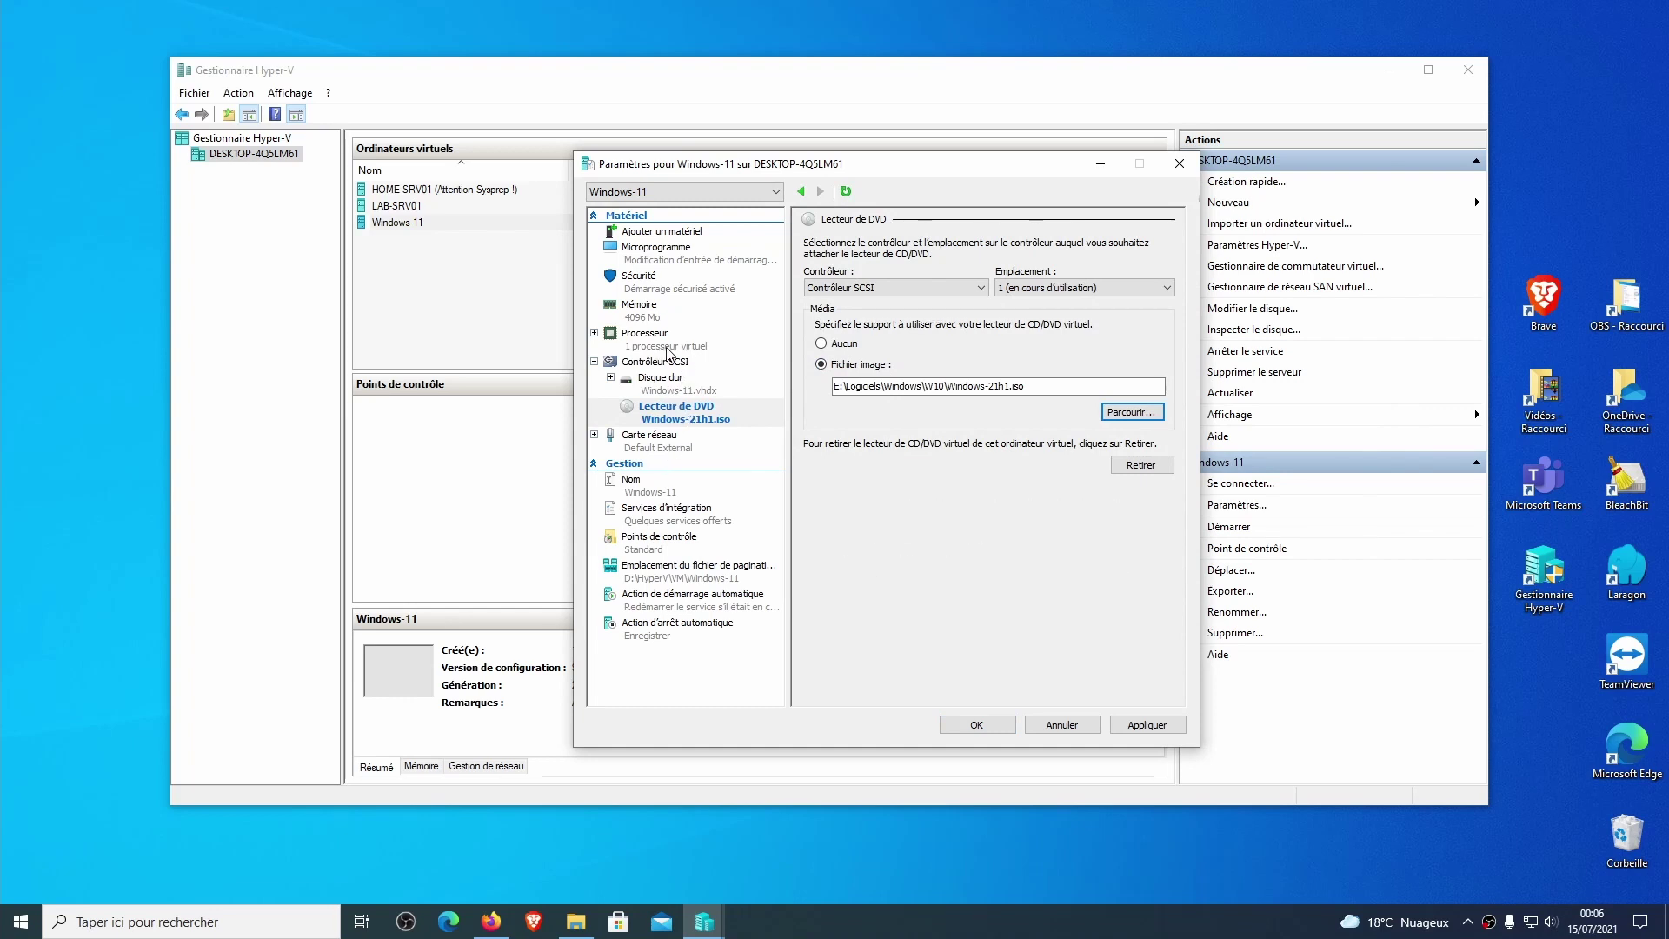
left_click(668, 347)
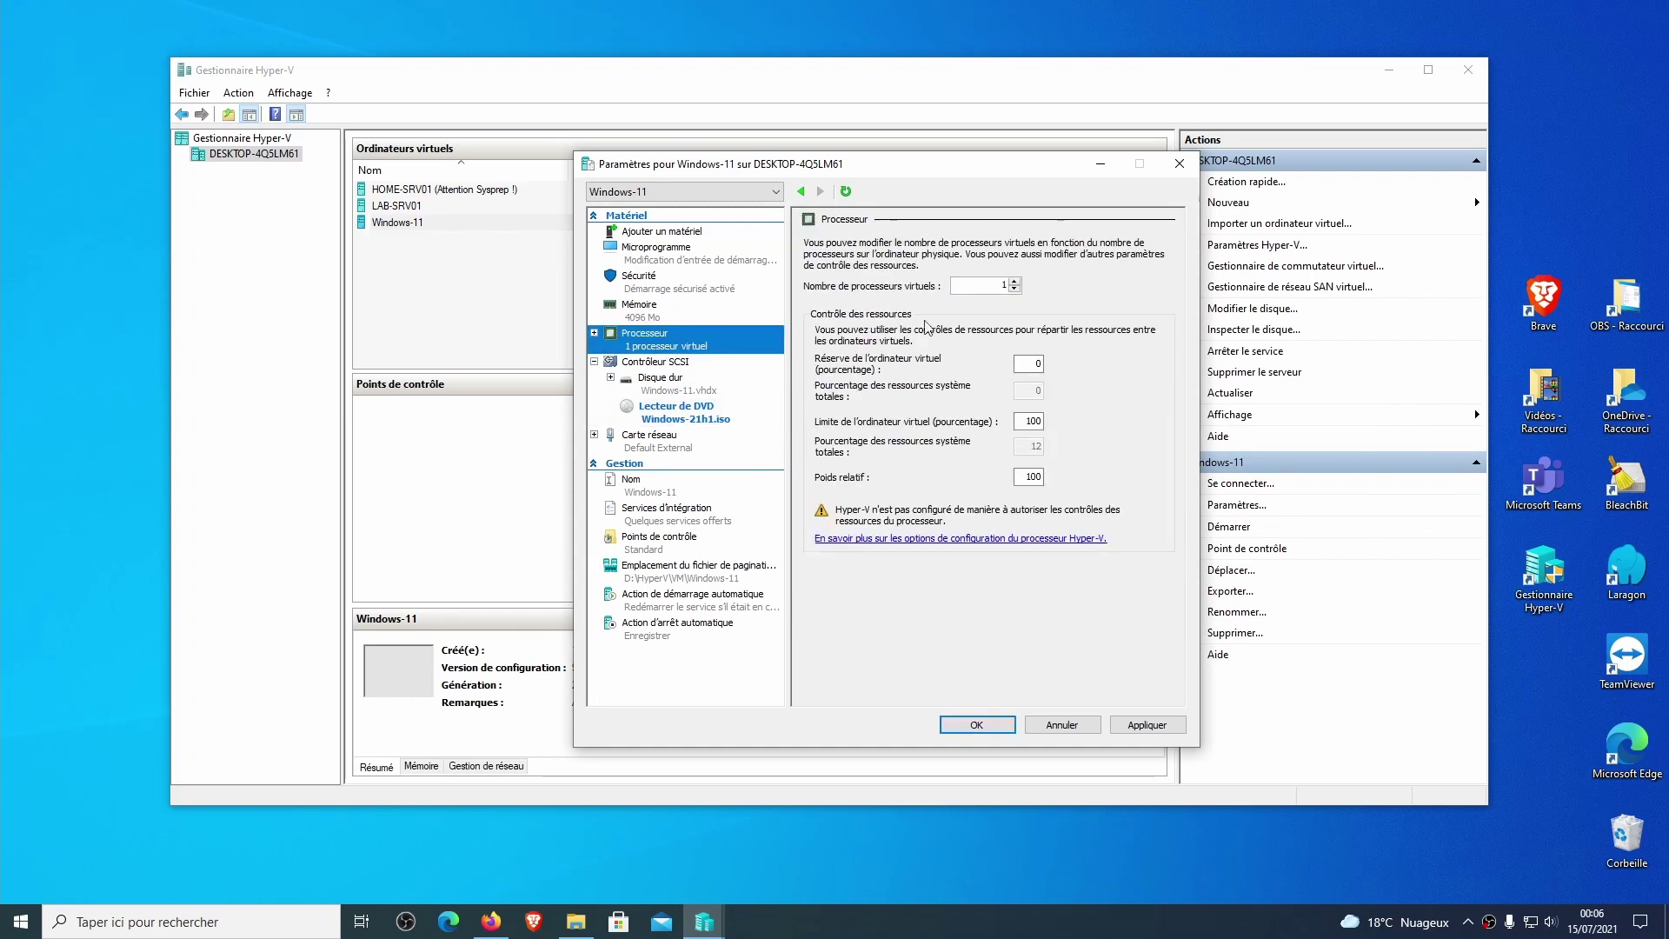
Give Windows-11 2 virtual processors and enable the Trusted Platform Module.
left_click(1014, 281)
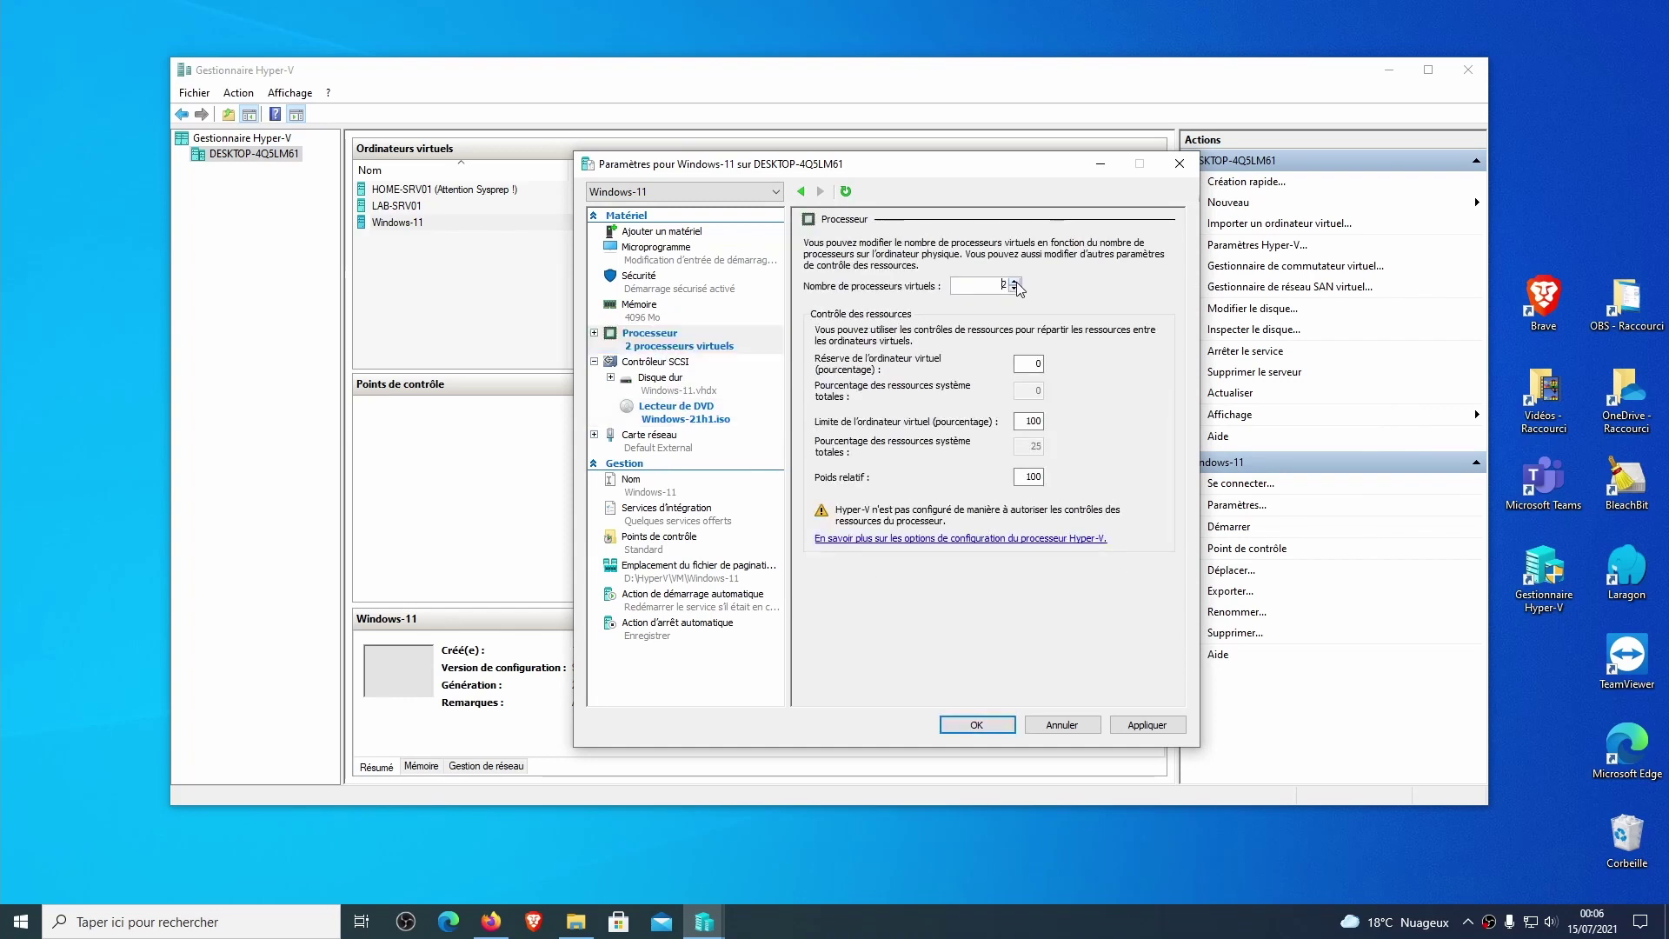
left_click(662, 280)
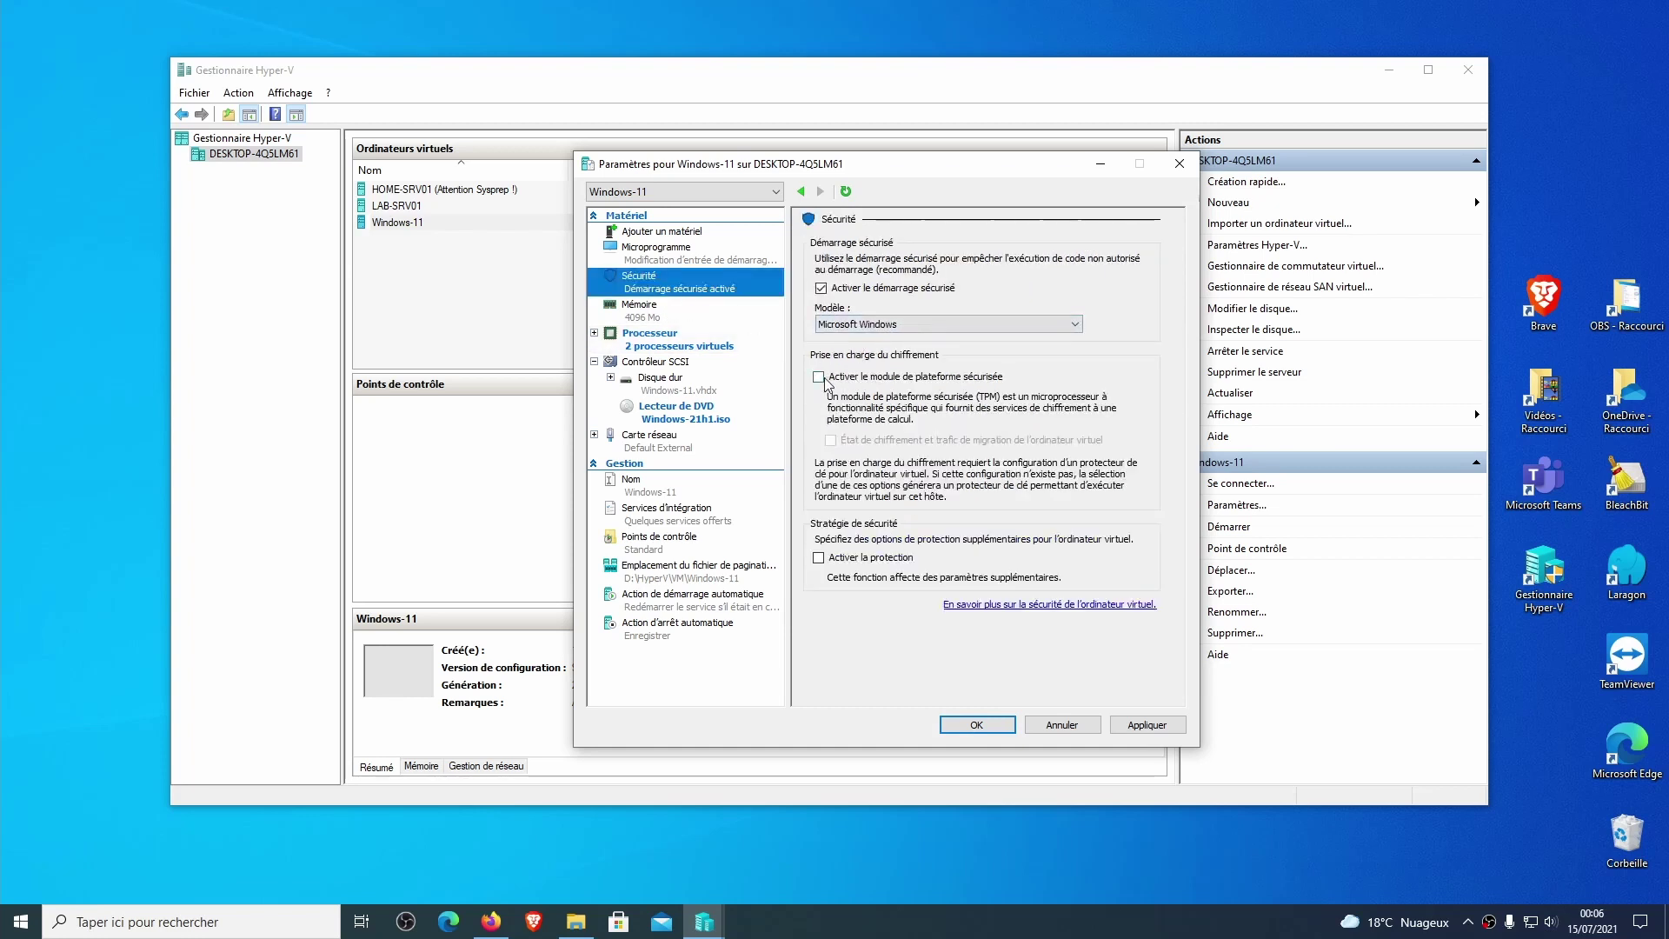
left_click(848, 379)
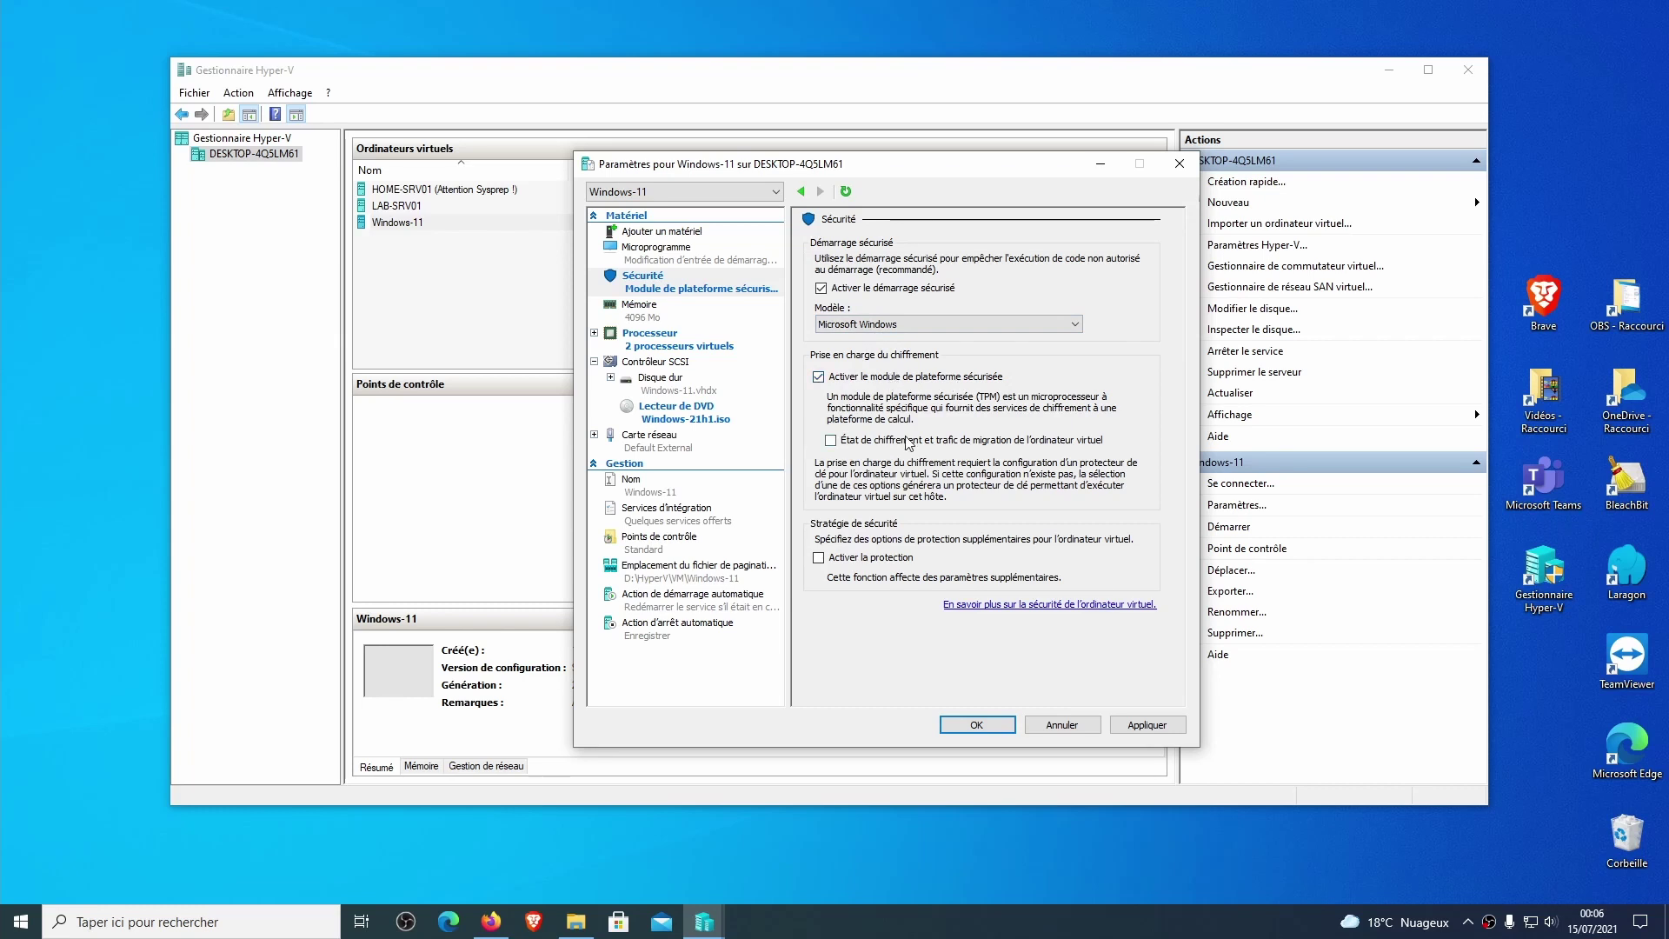
Set the automatic stop action to shut down the guest OS and the start action to Rien.
left_click(658, 641)
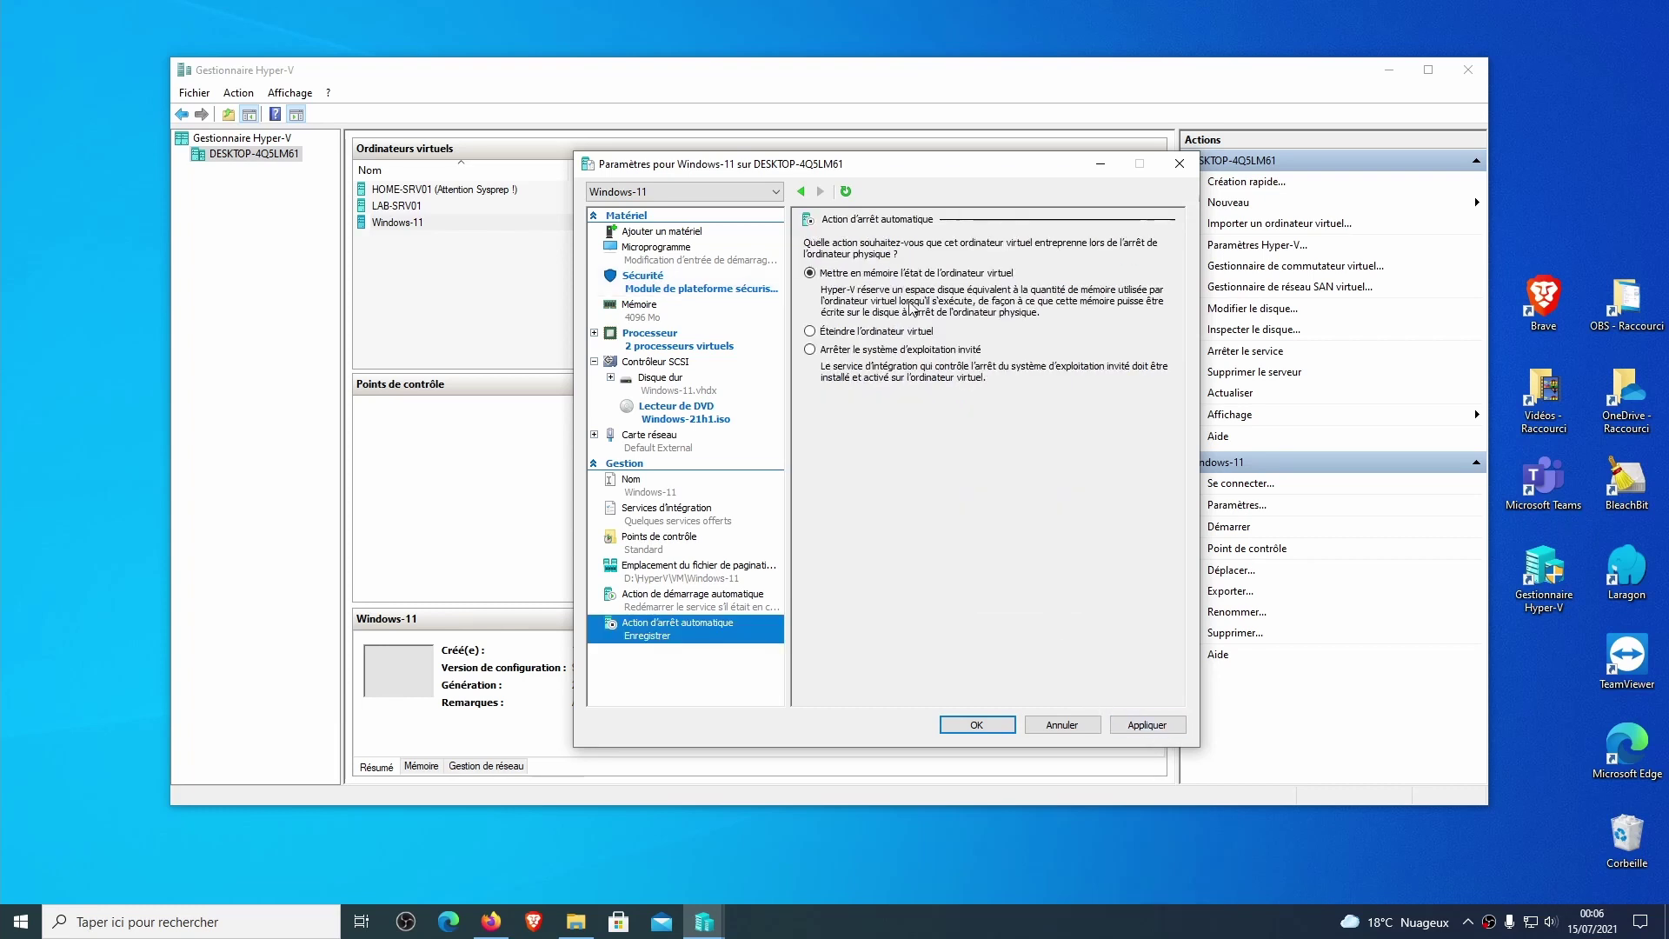
left_click(856, 351)
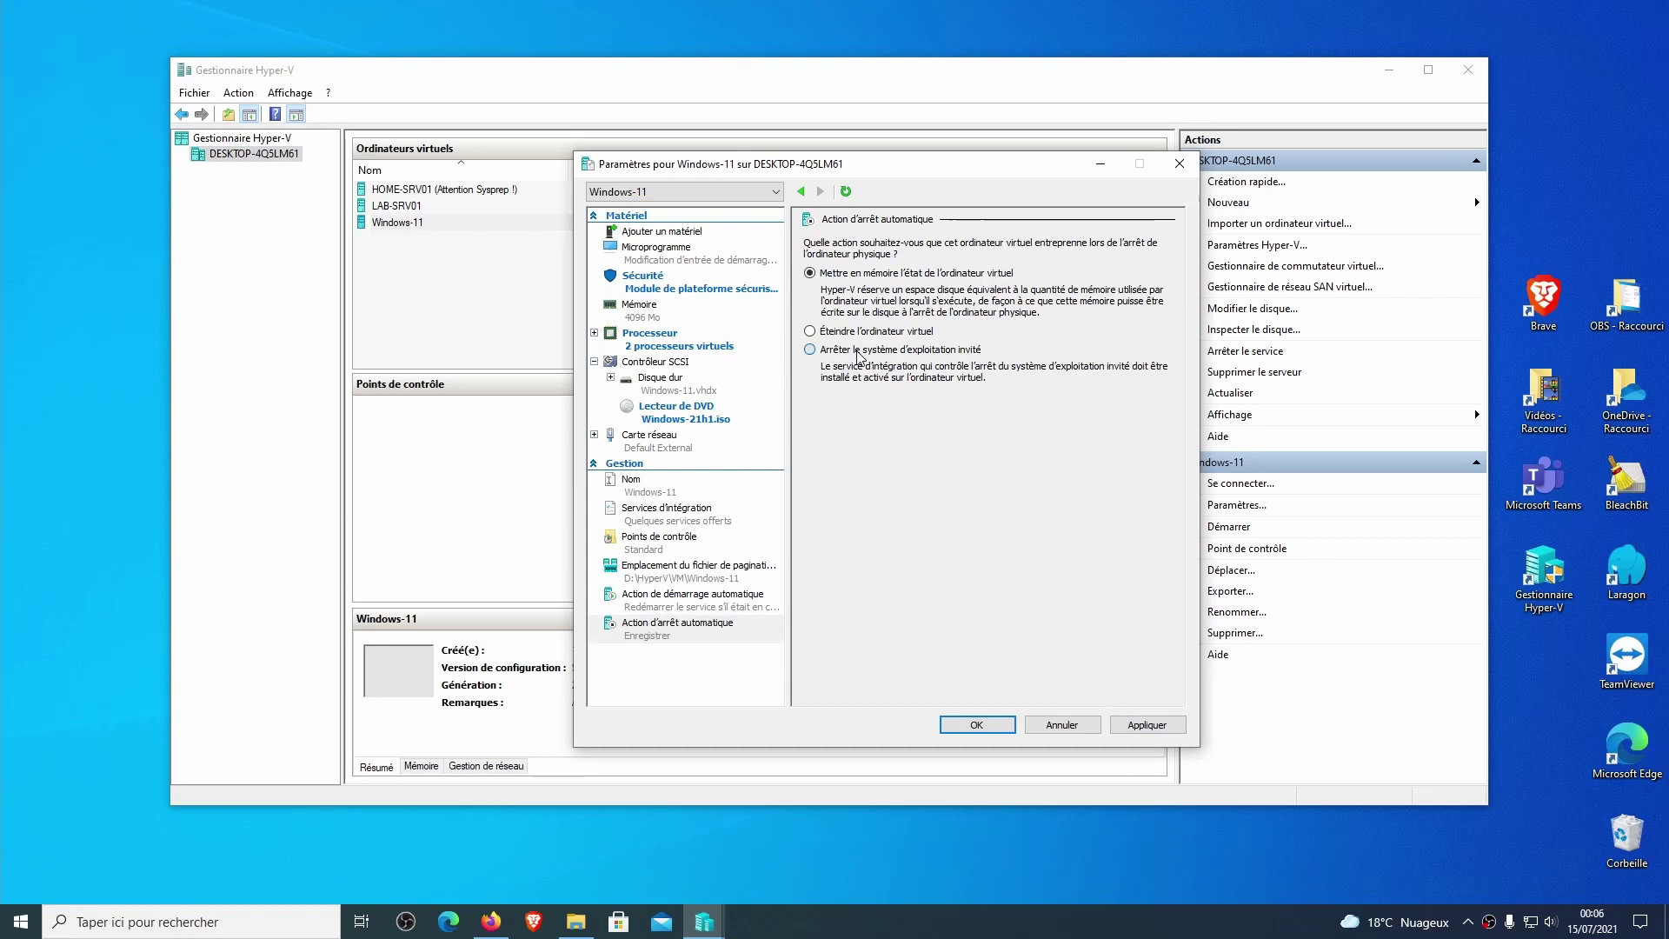
left_click(695, 600)
left_click(826, 275)
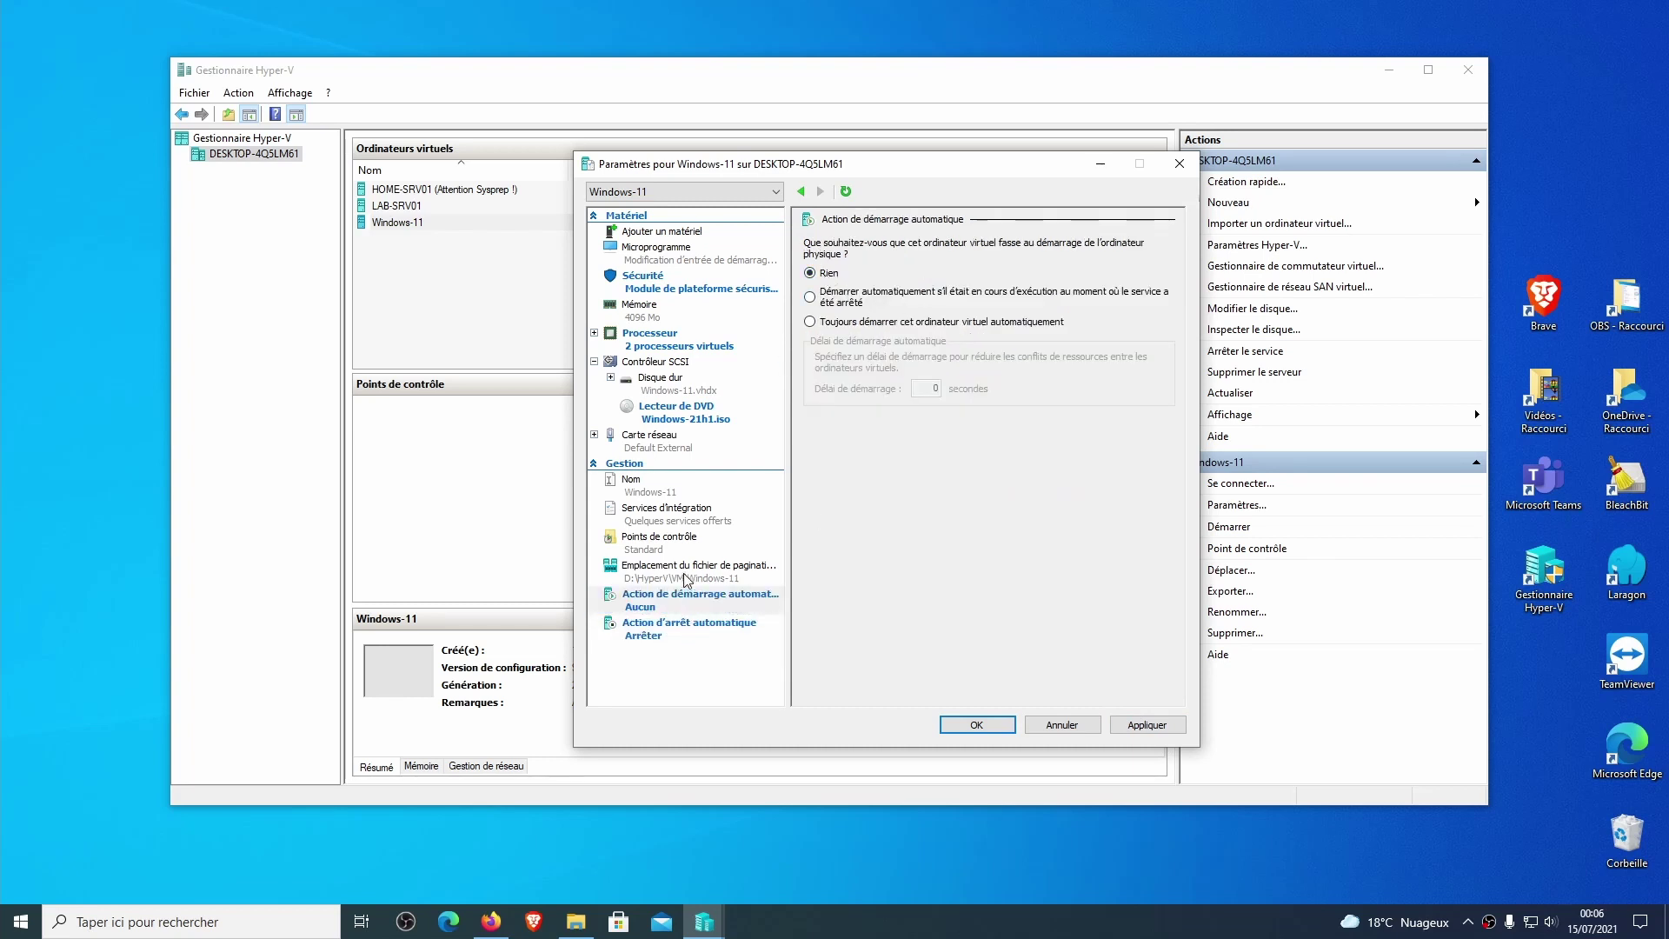
Turn off automatic checkpoints and switch to Production checkpoints.
left_click(654, 544)
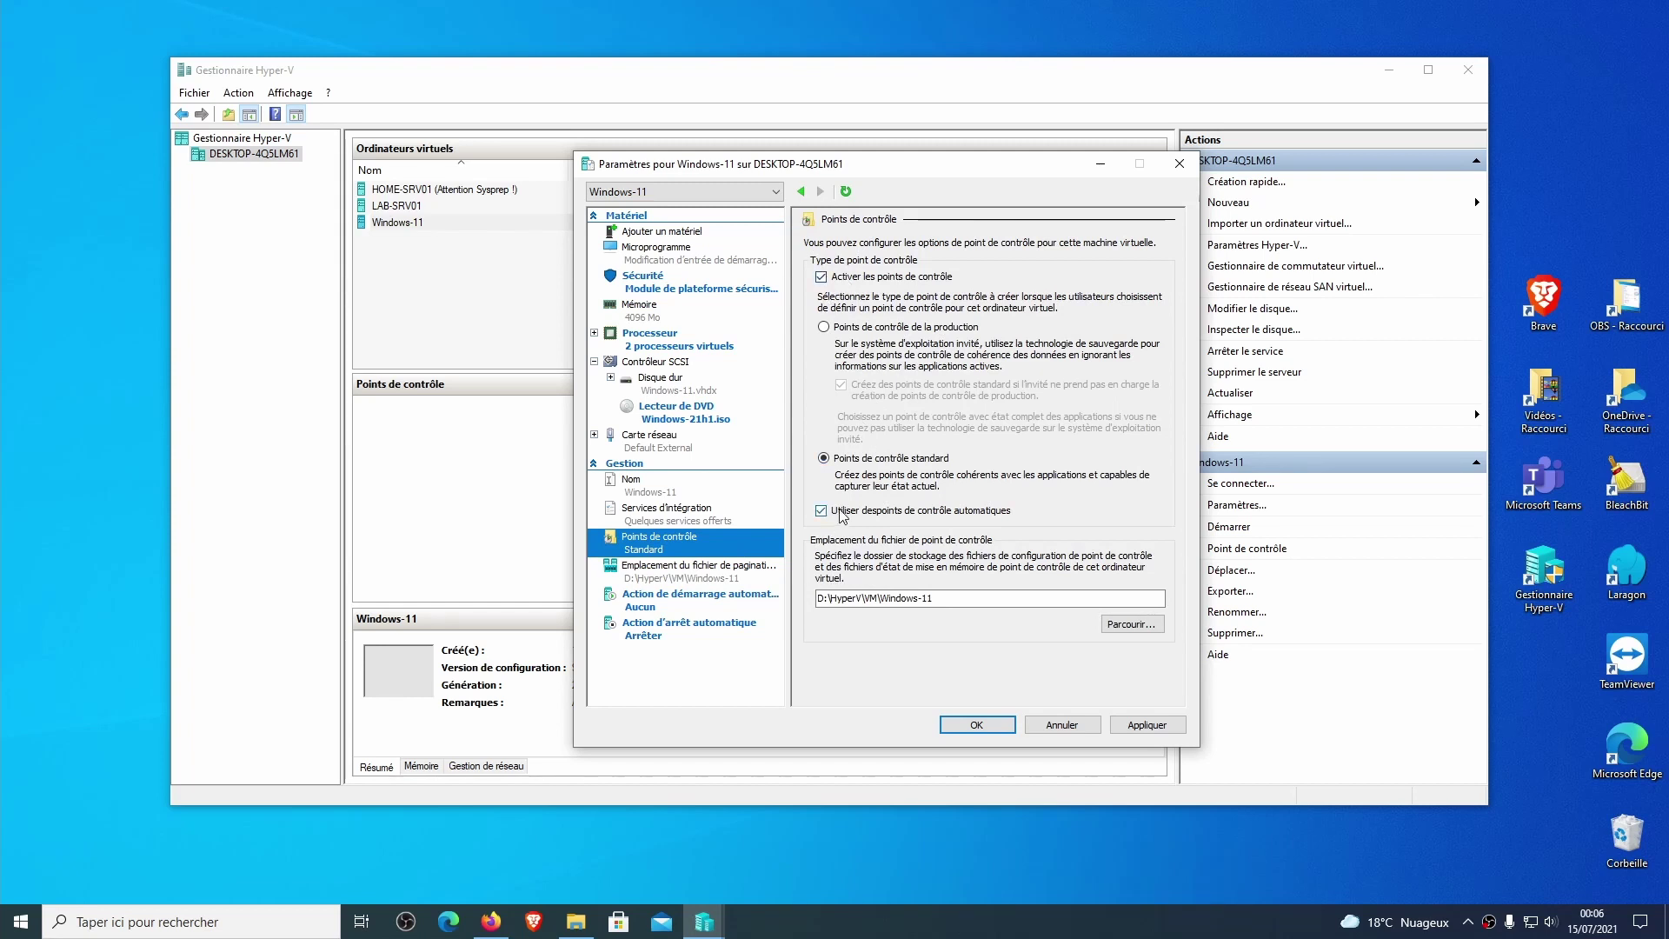
left_click(881, 514)
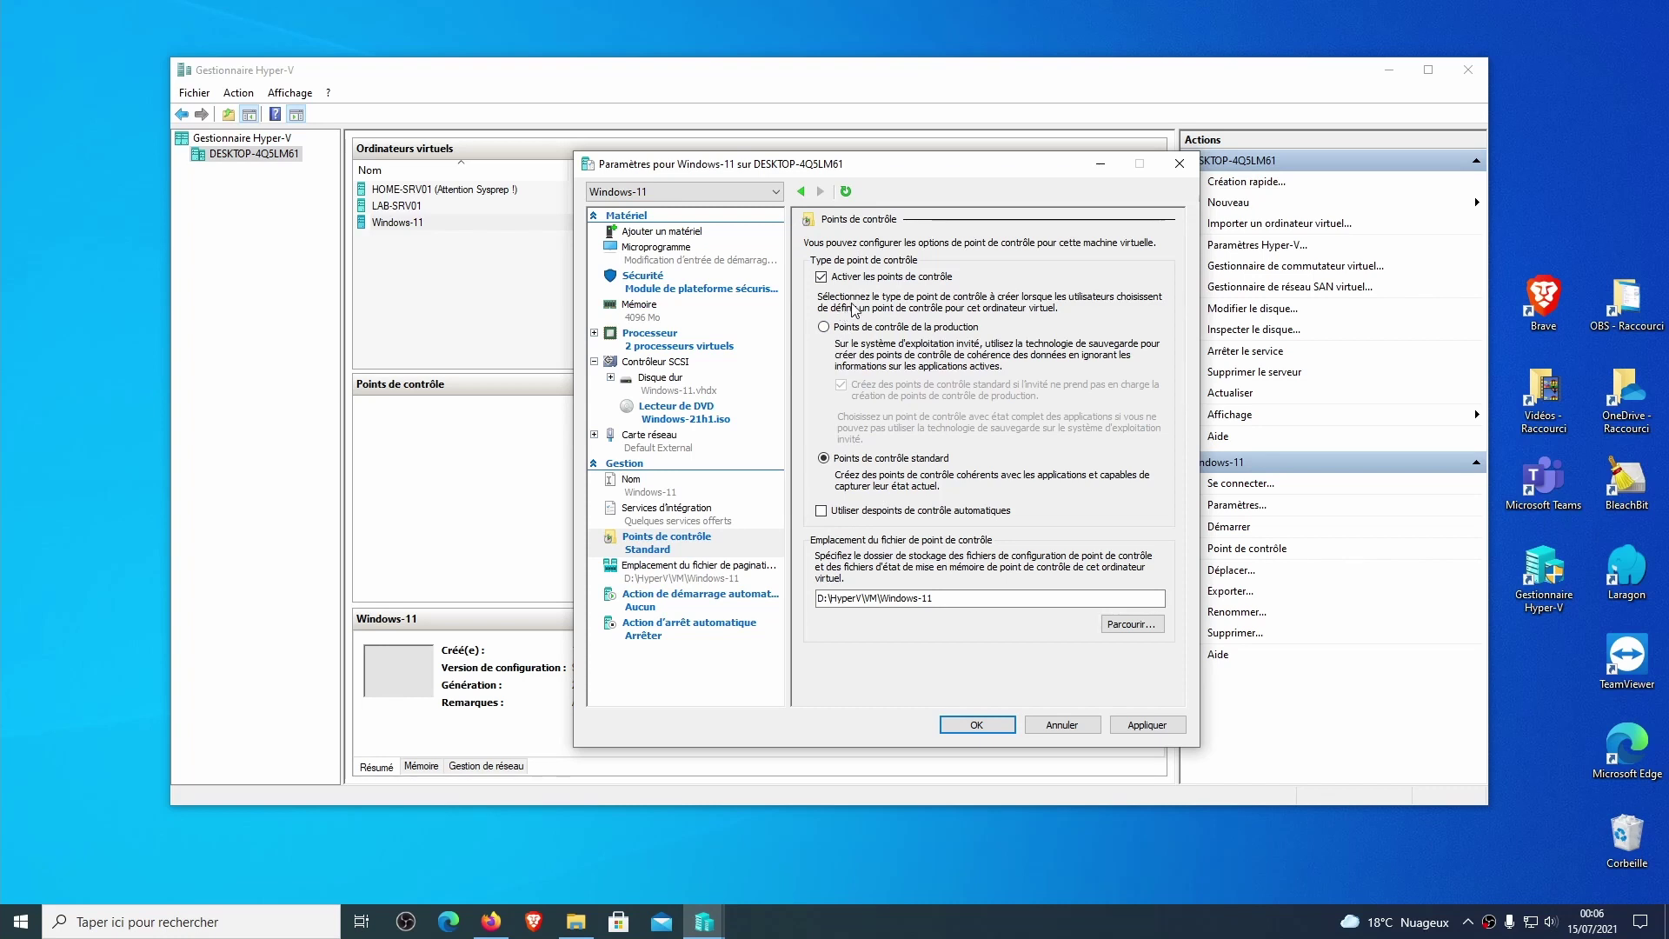
left_click(864, 329)
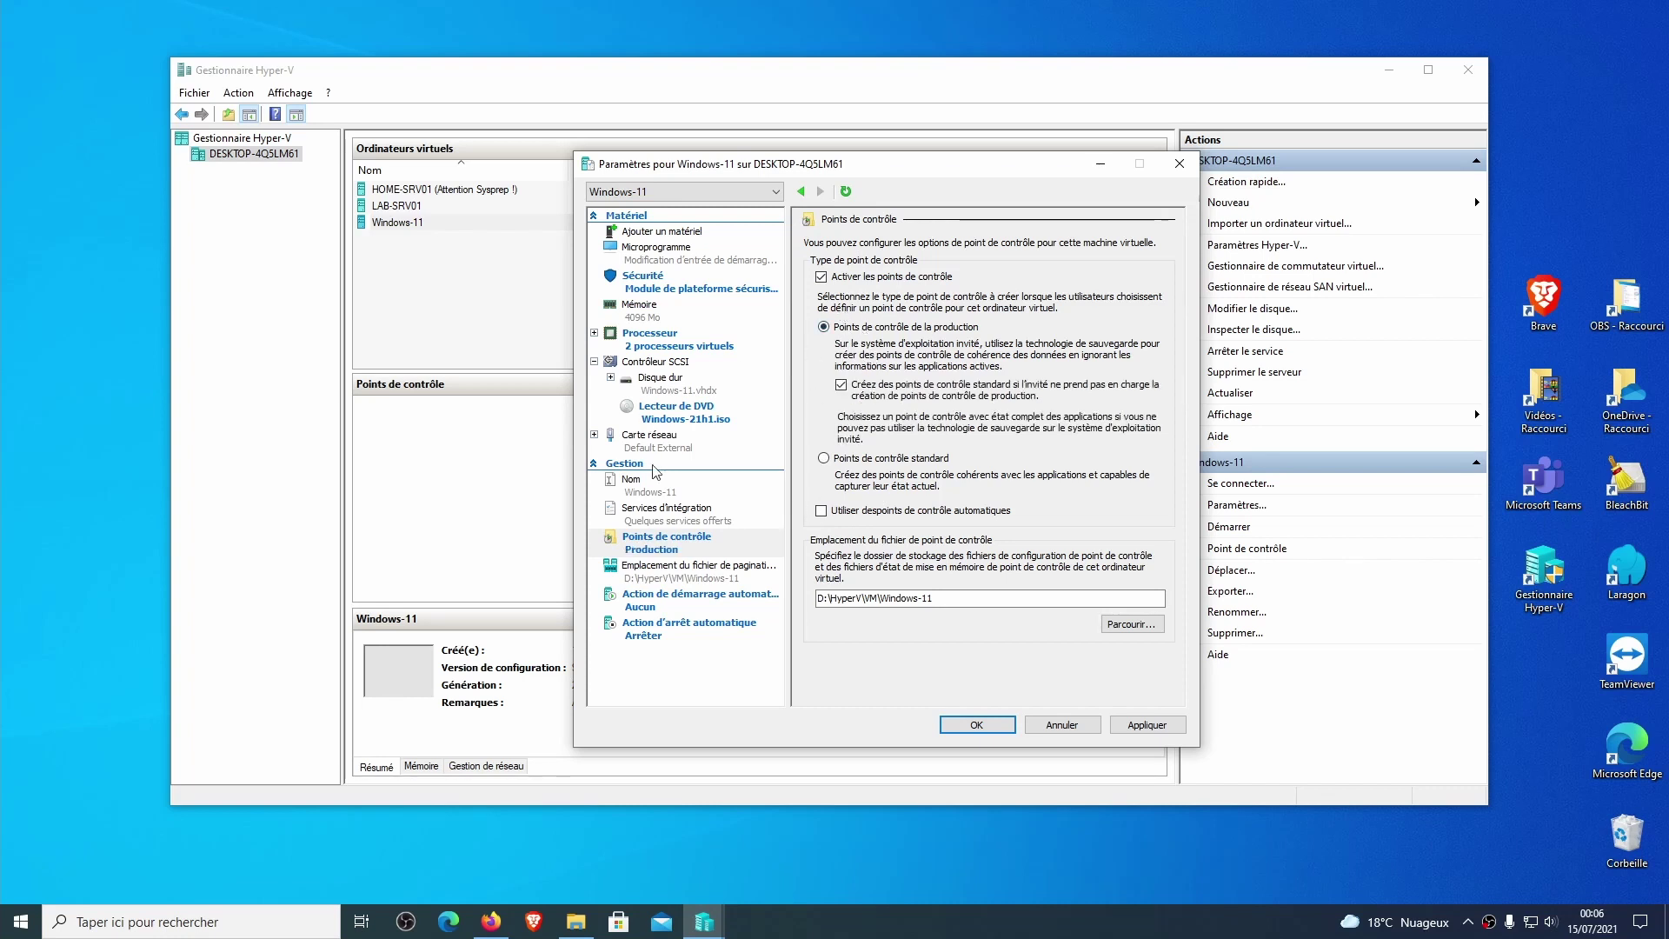
Enable guest services in the integration services and apply the settings.
left_click(683, 522)
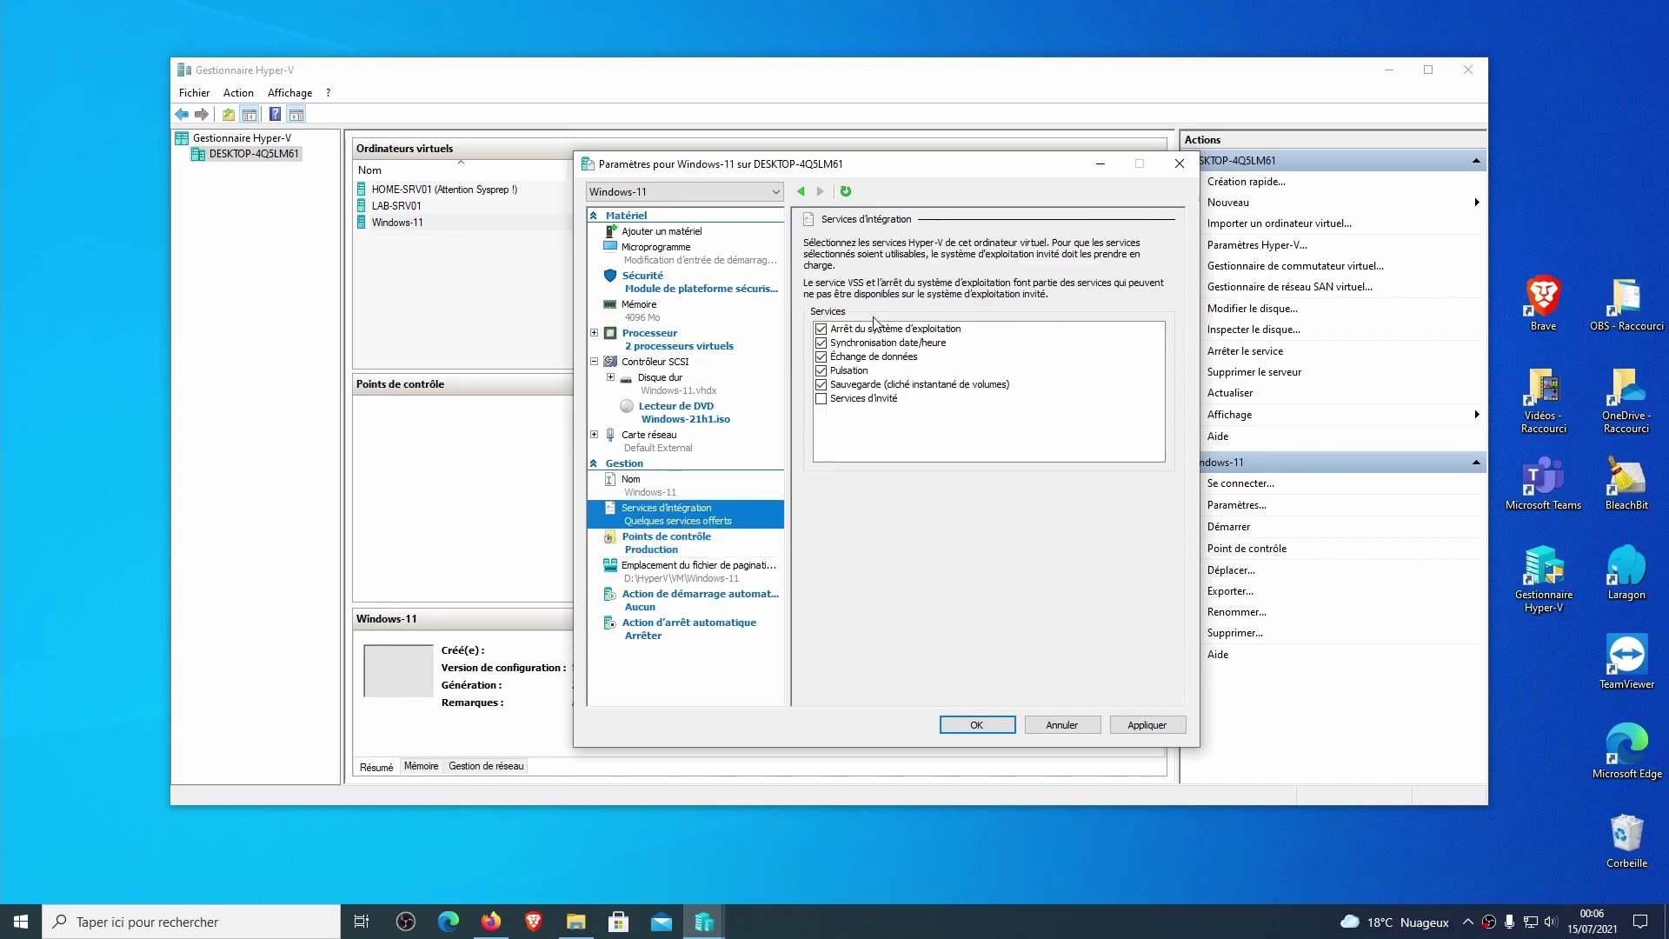
left_click(822, 399)
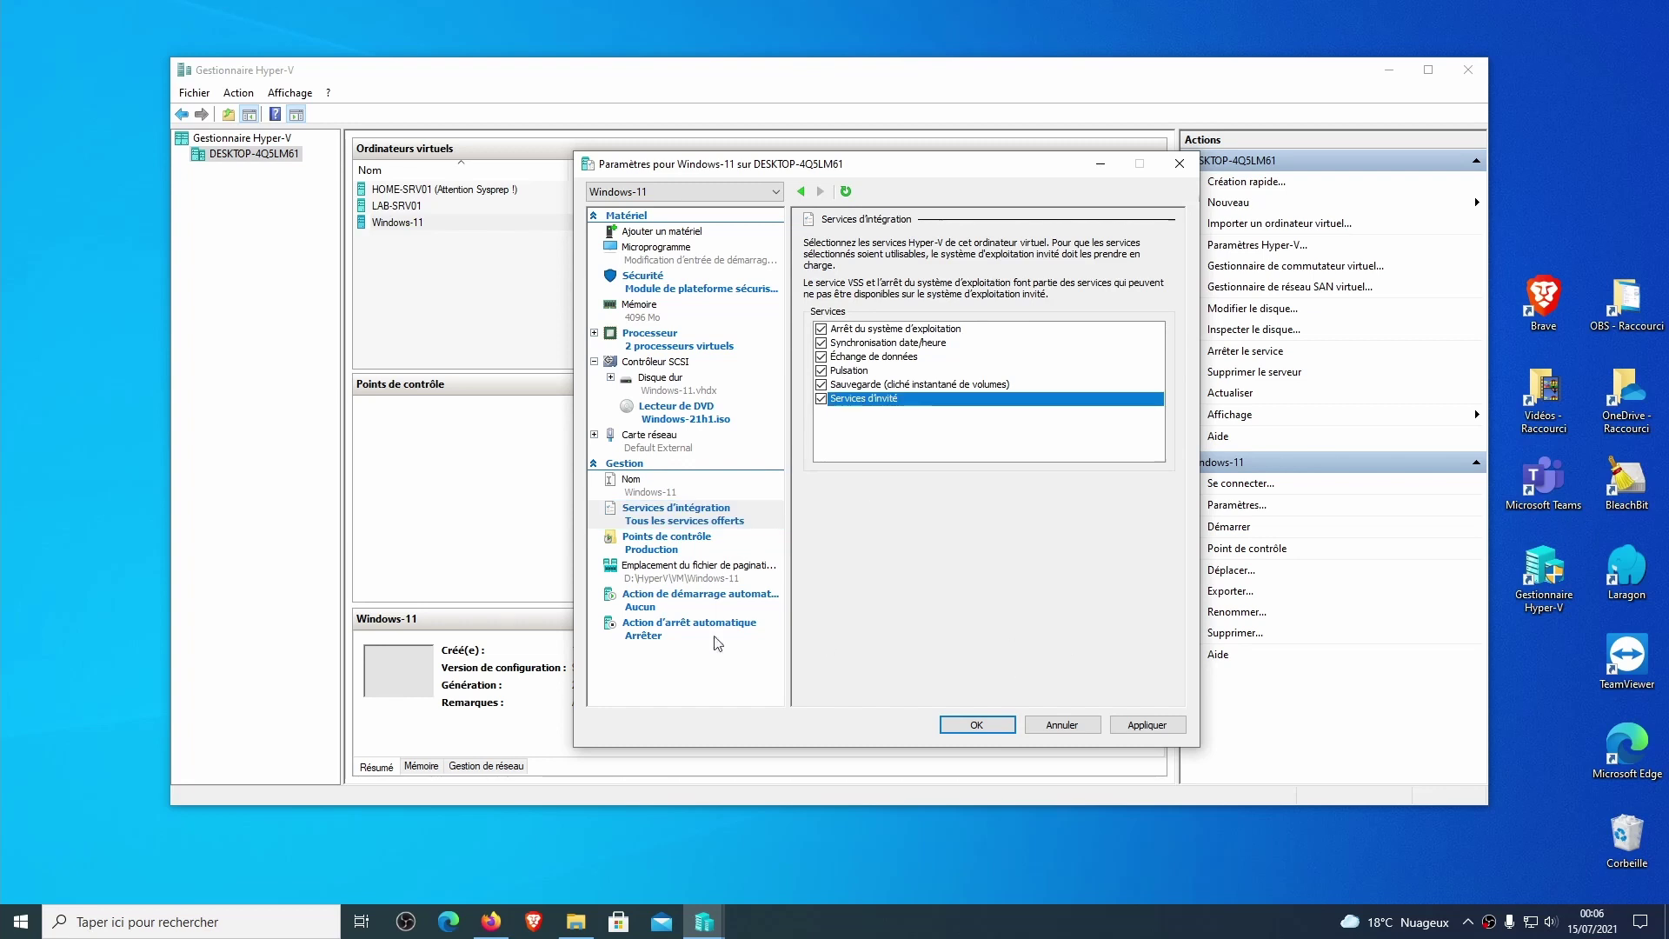
left_click(655, 644)
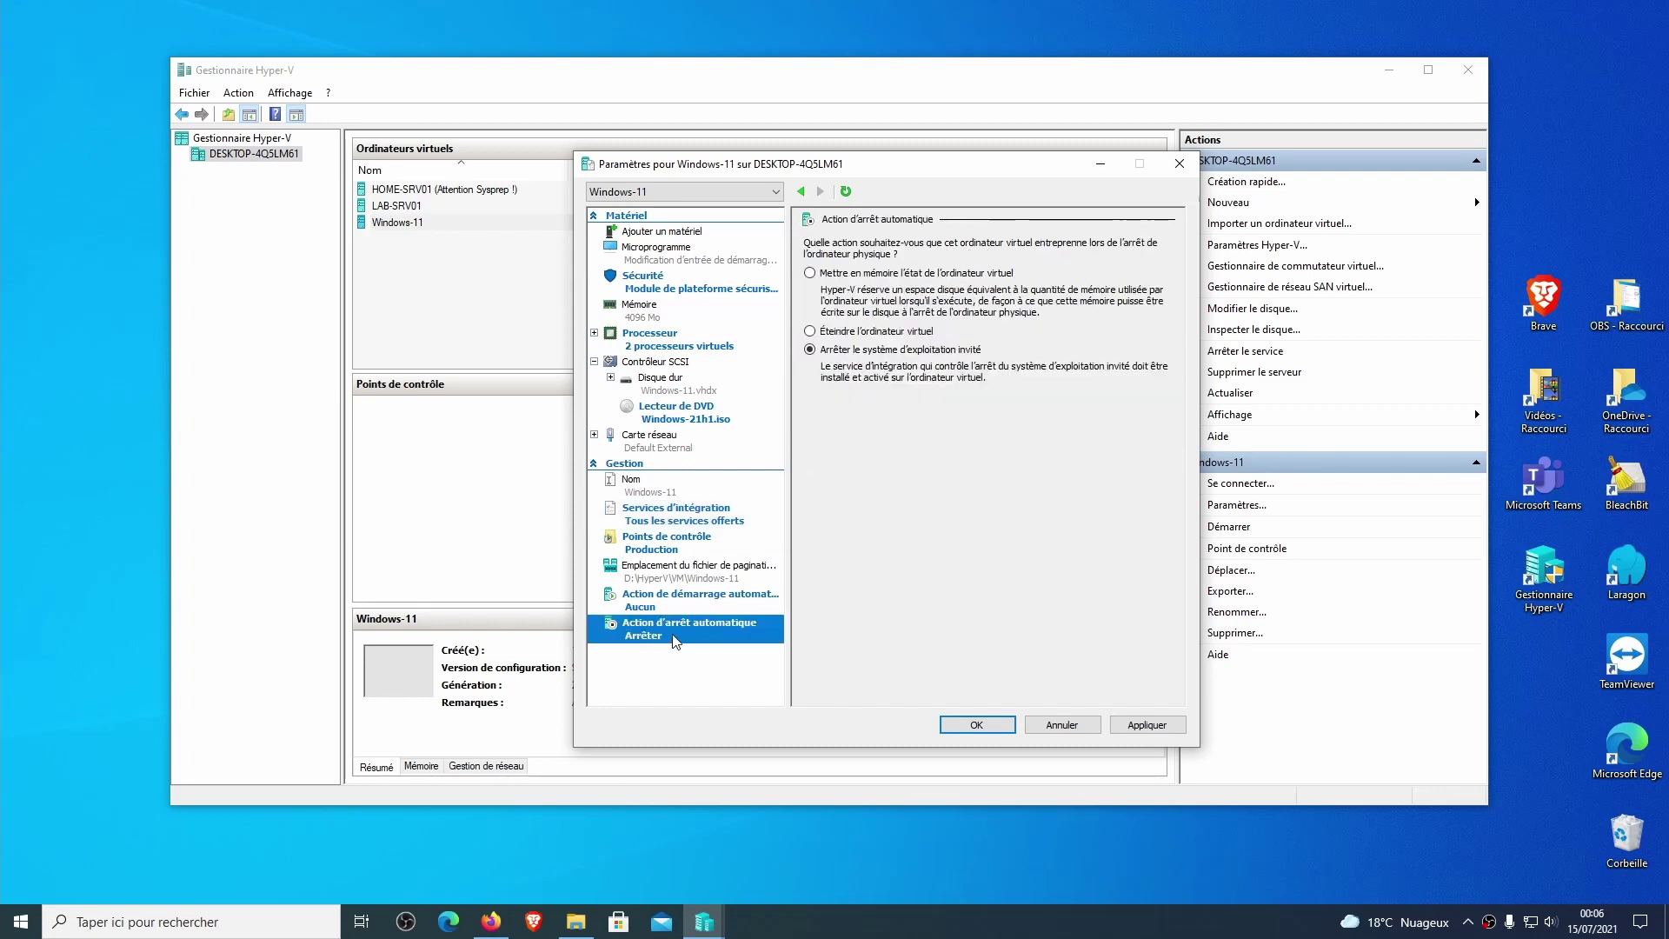
left_click(692, 522)
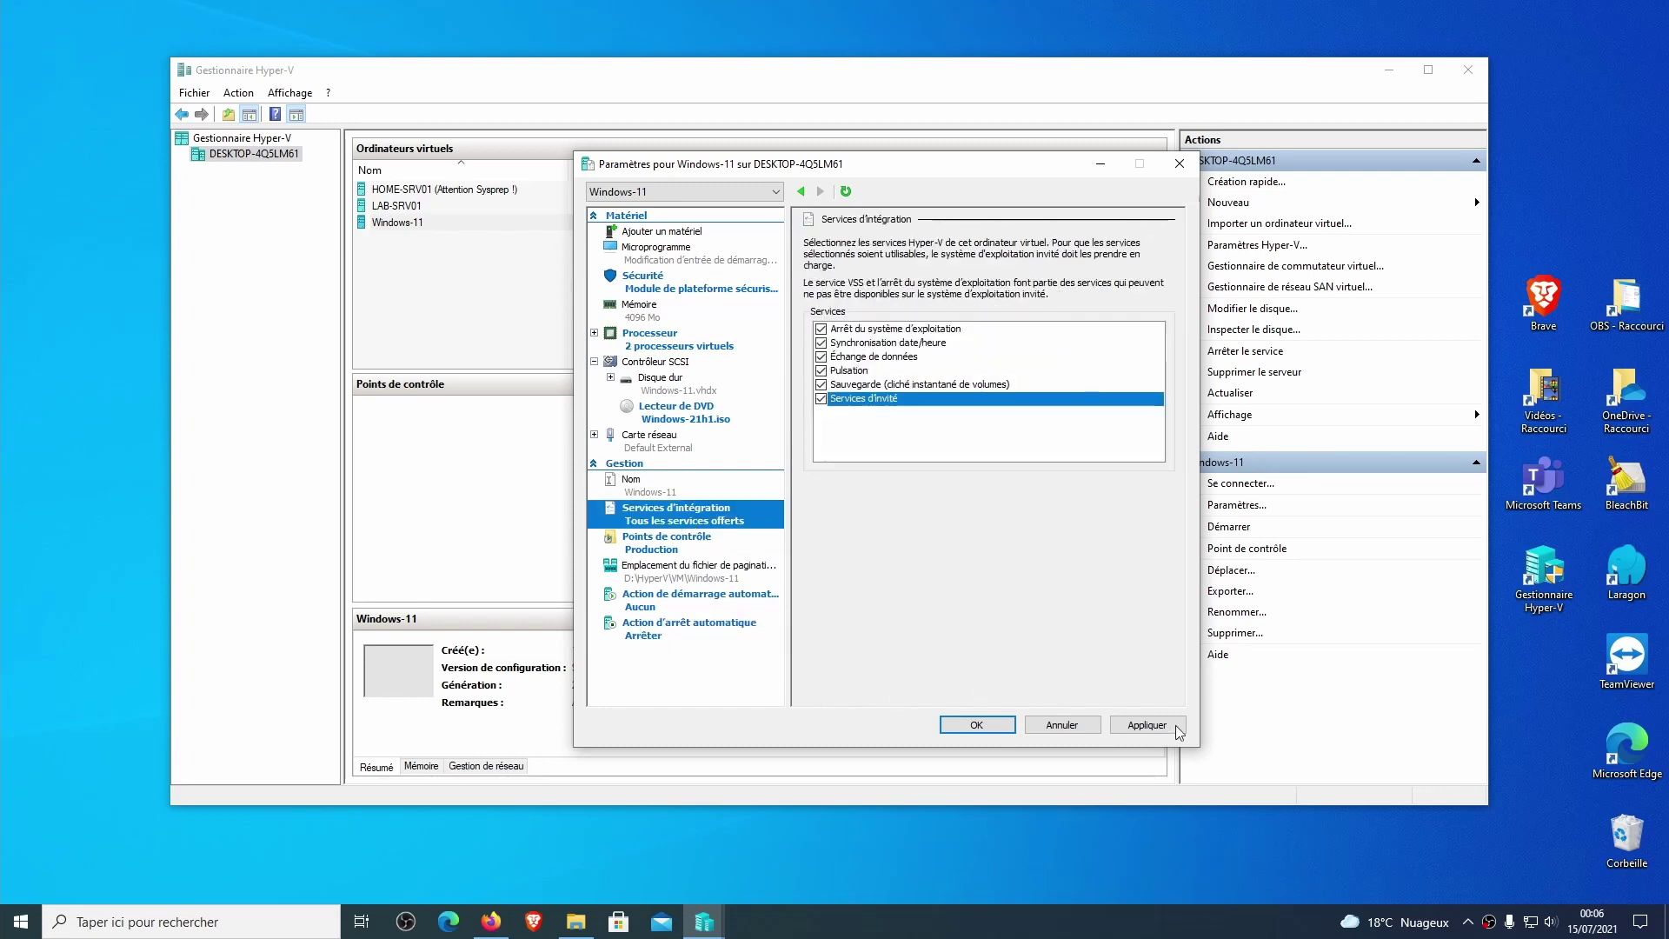
left_click(1148, 725)
left_click(665, 276)
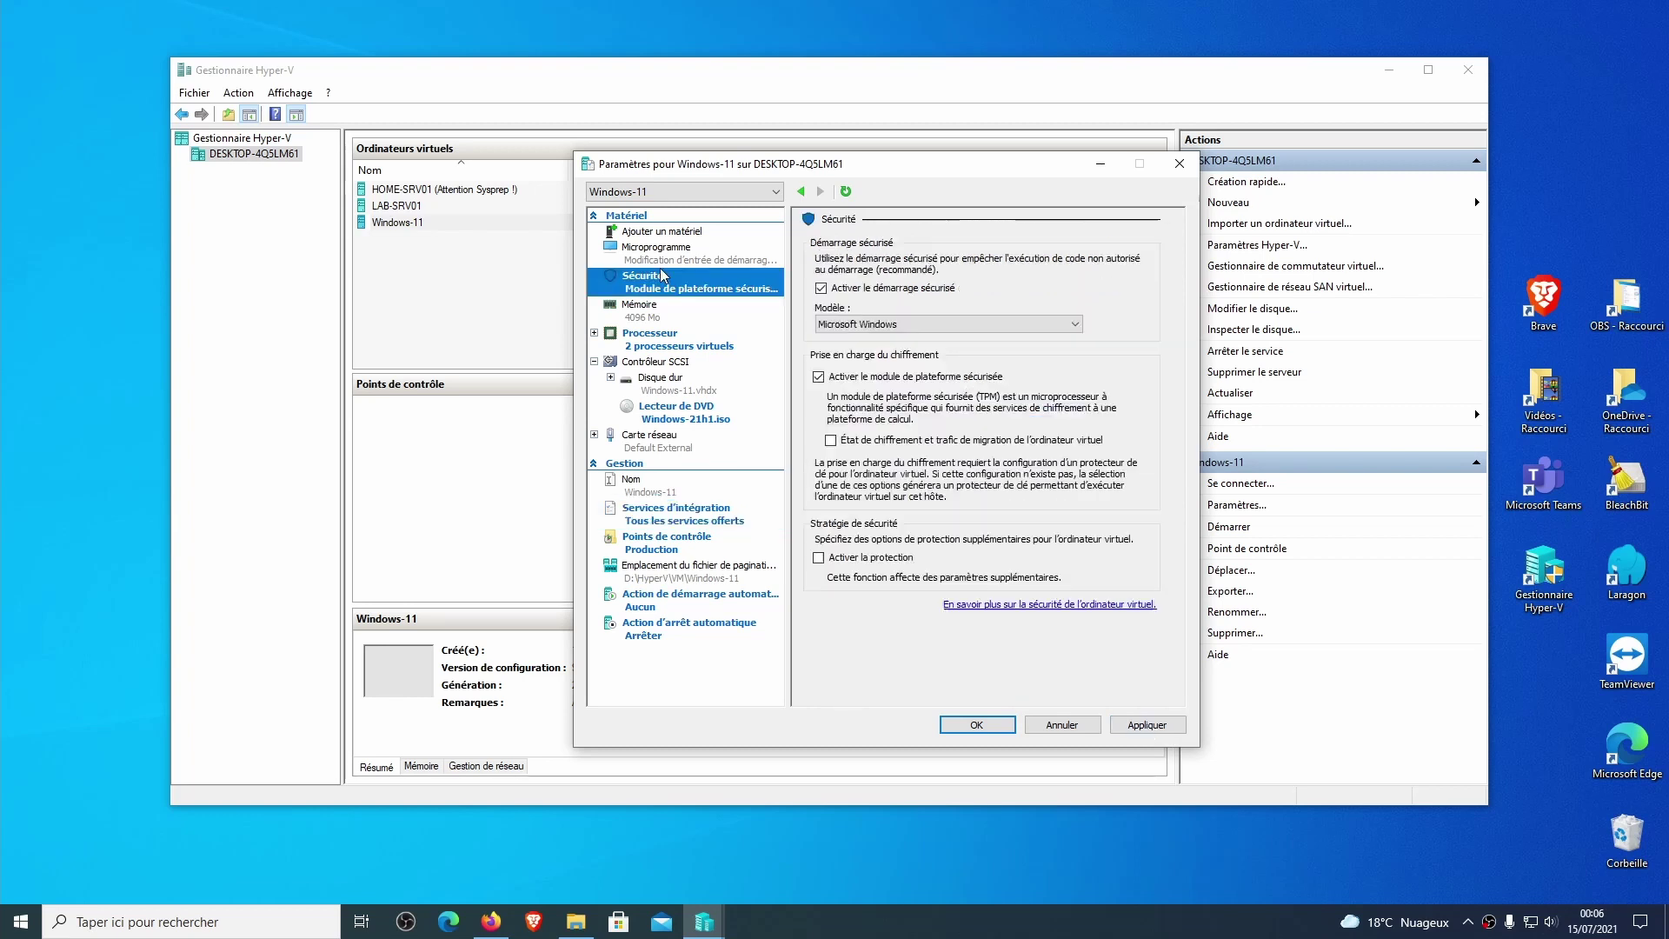
Move the DVD drive to the top of the firmware boot order.
left_click(672, 250)
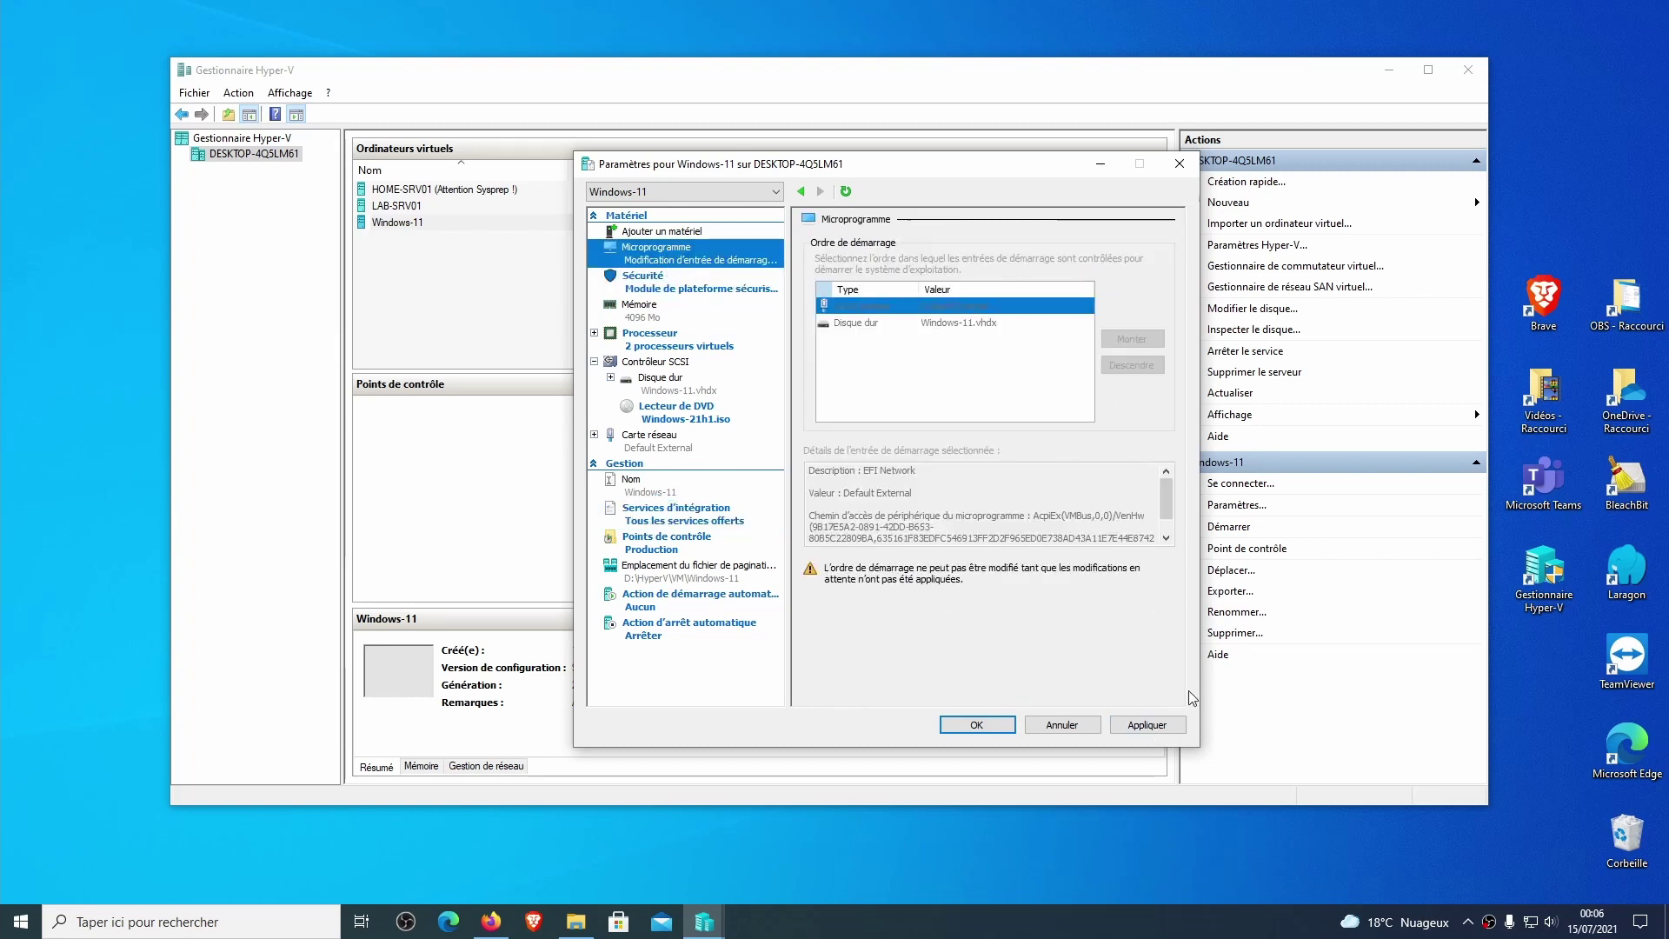
left_click(1148, 725)
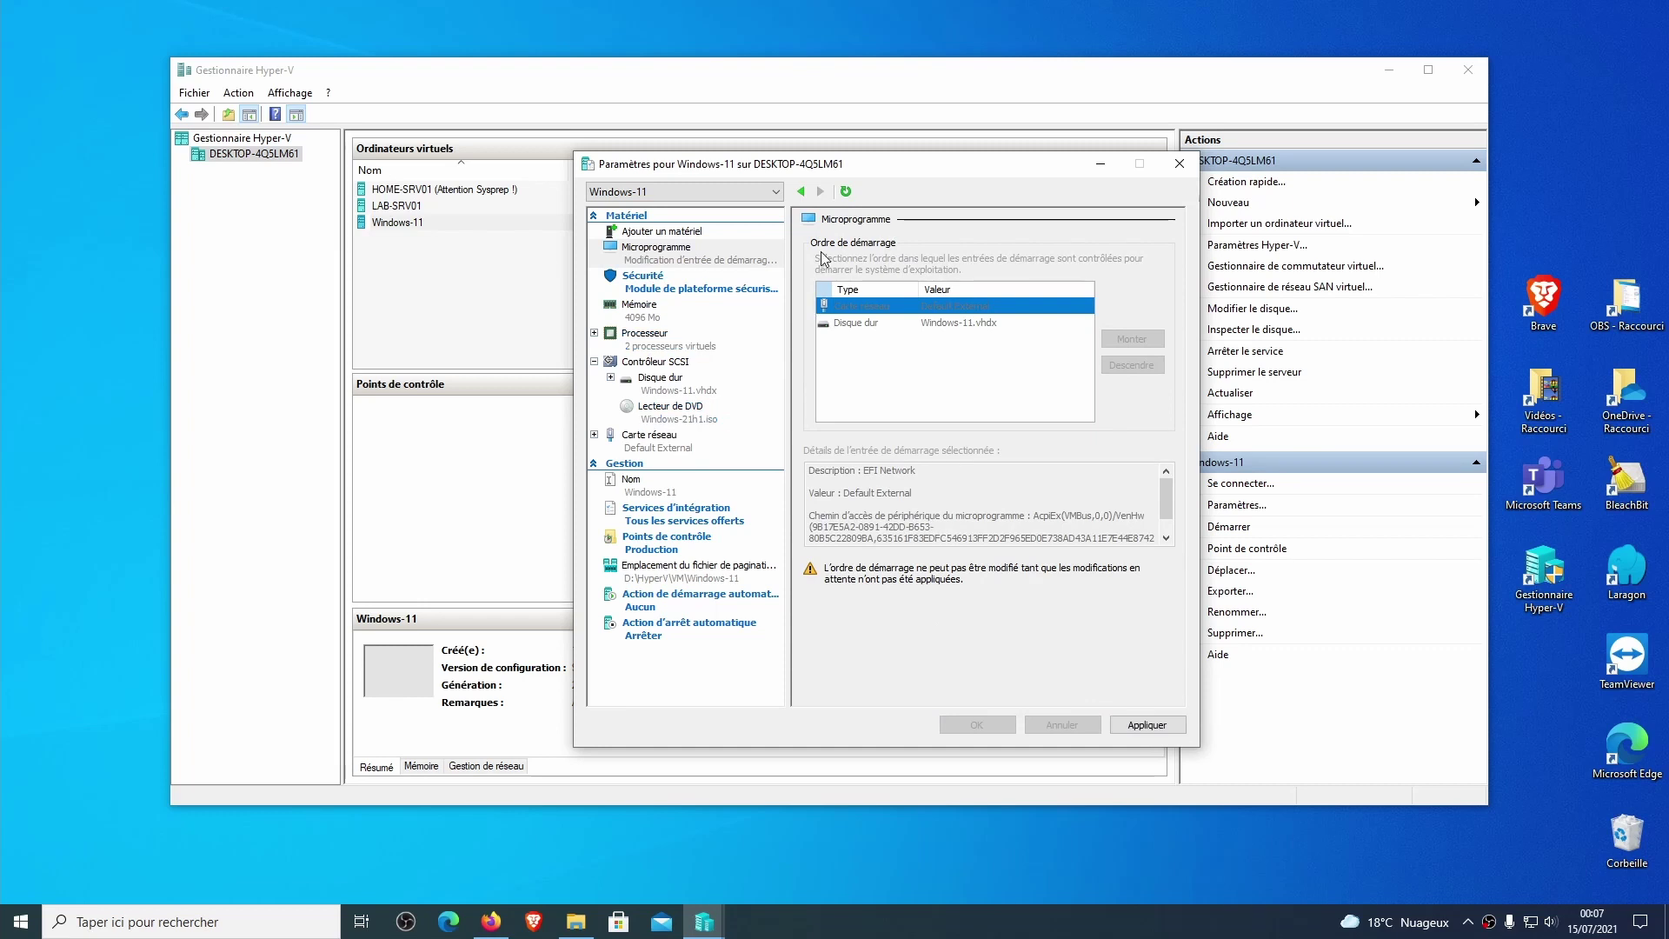
left_click(665, 289)
left_click(668, 259)
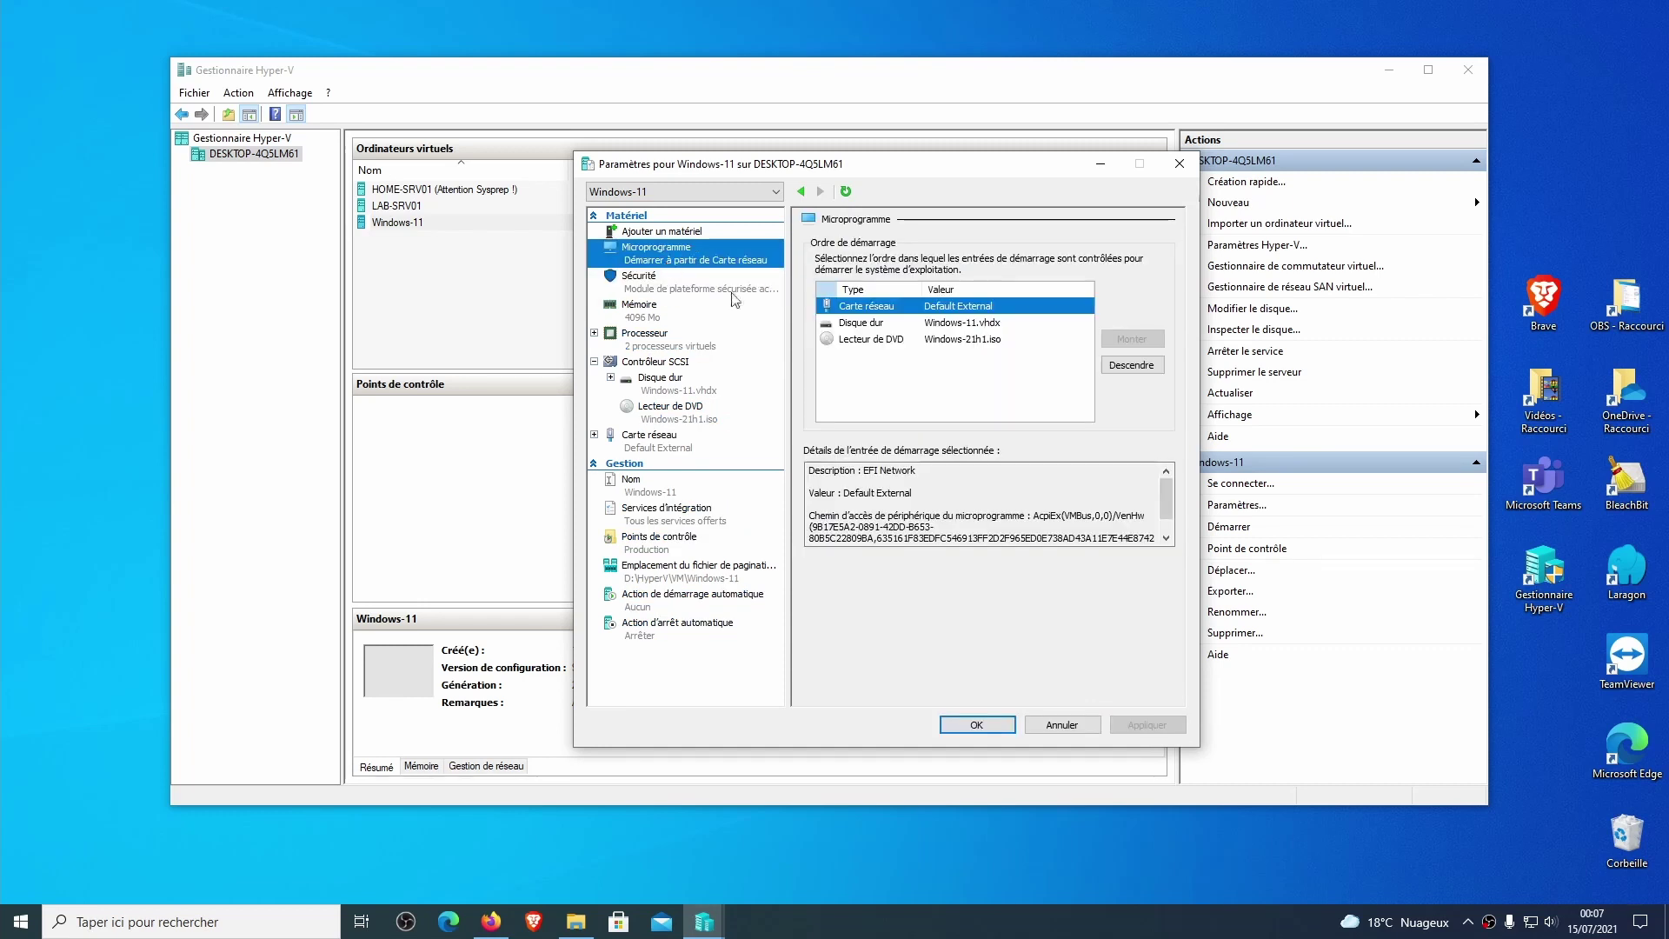
left_click(874, 339)
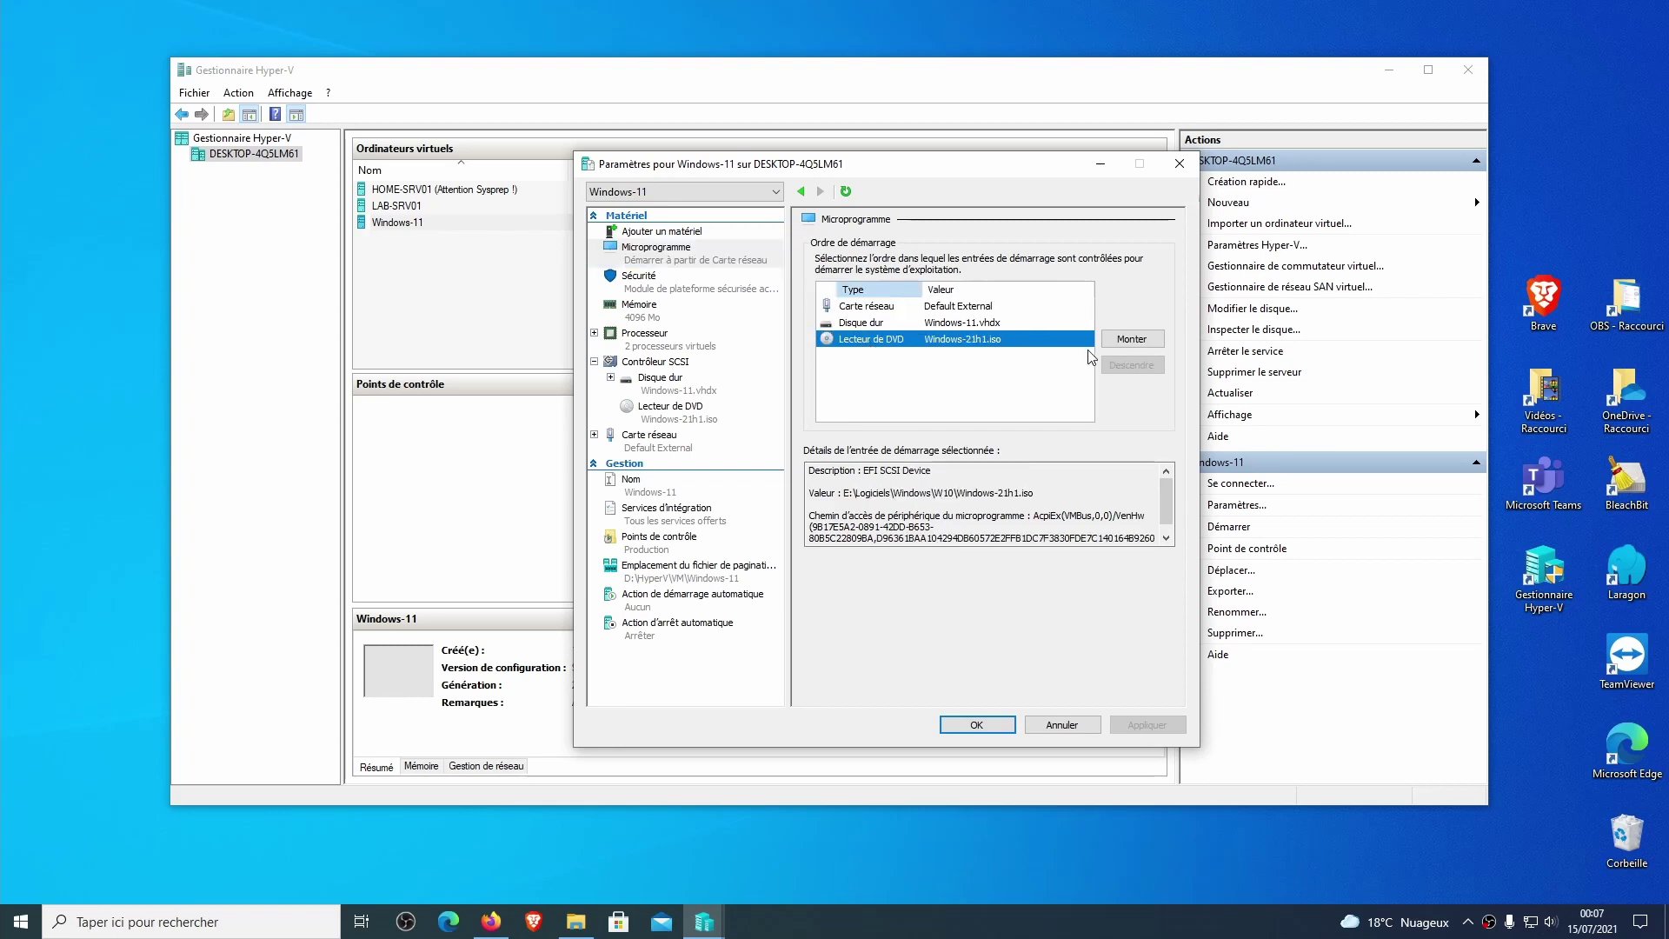
left_click(1130, 340)
left_click(1130, 341)
Move the network adapter last, apply the boot order and start Windows-11.
left_click(885, 327)
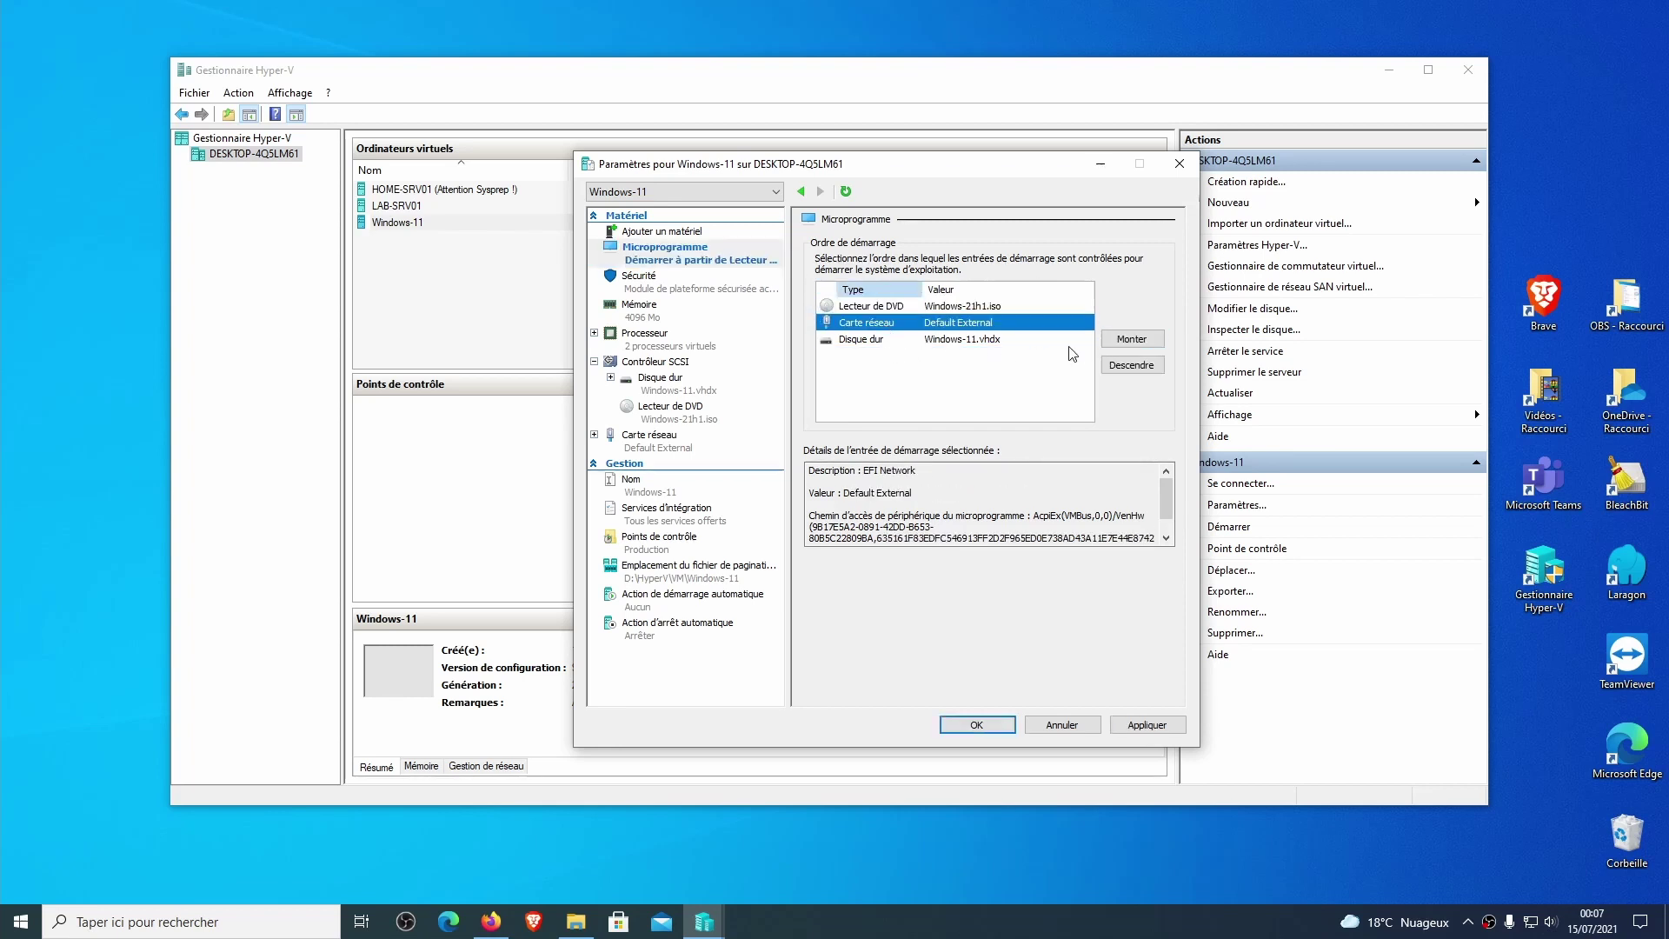
left_click(1132, 365)
left_click(978, 323)
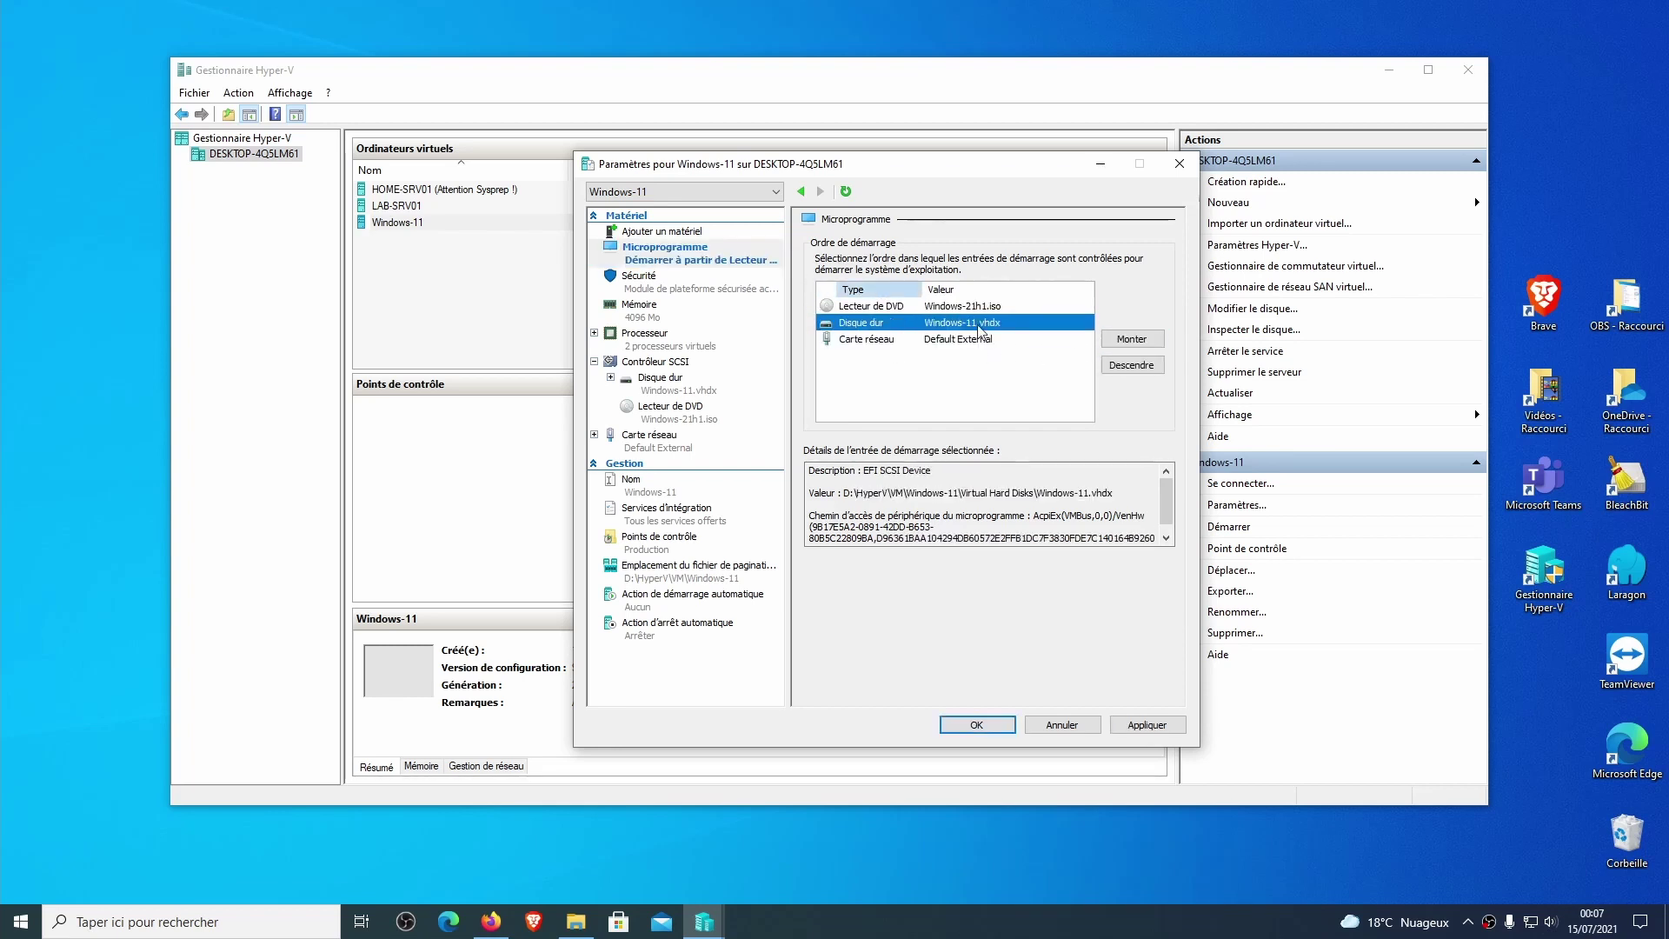
left_click(887, 308)
left_click(1147, 725)
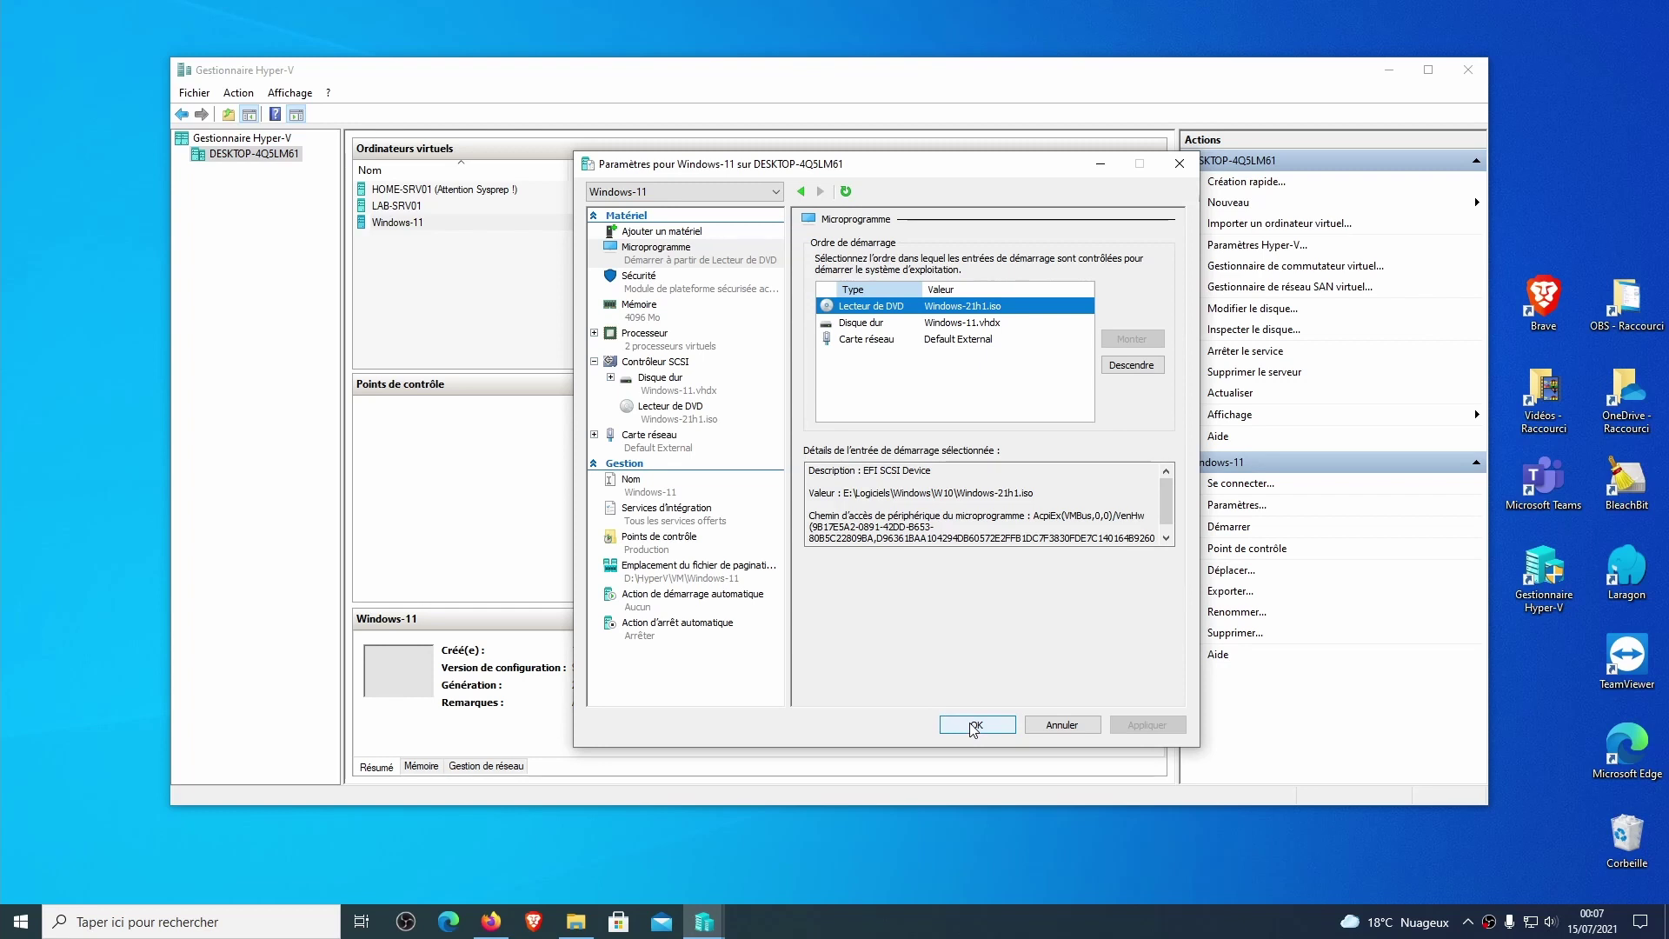
left_click(971, 724)
left_click(497, 278)
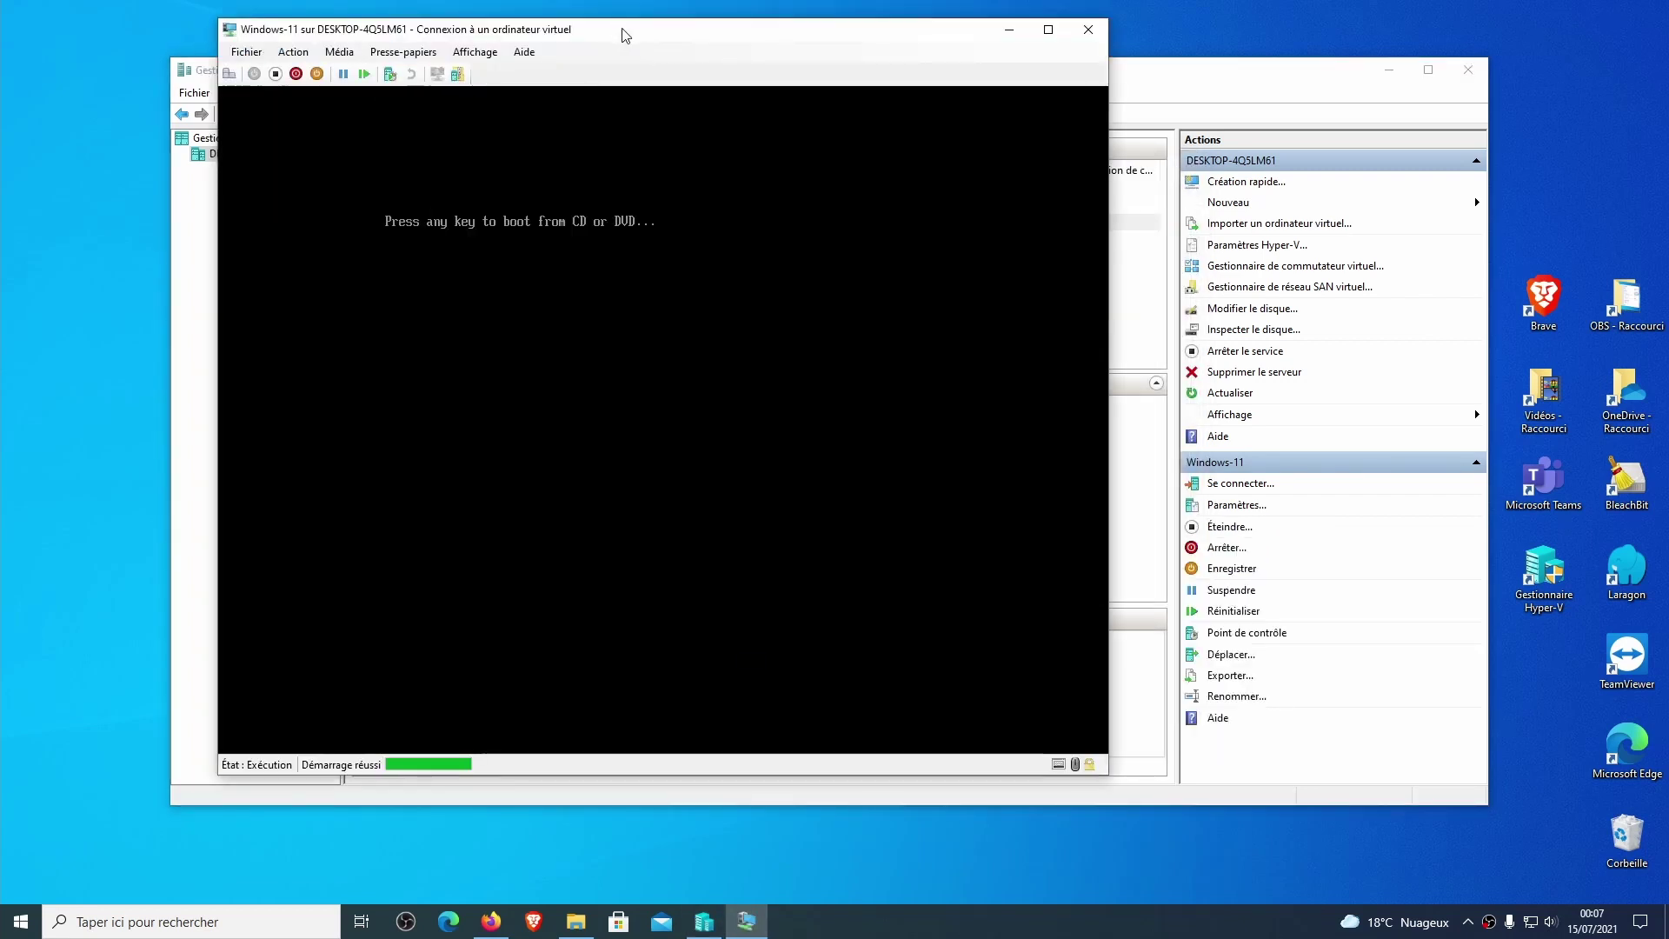
Boot the VM from the DVD, start Windows Setup and skip the product key.
key("Return")
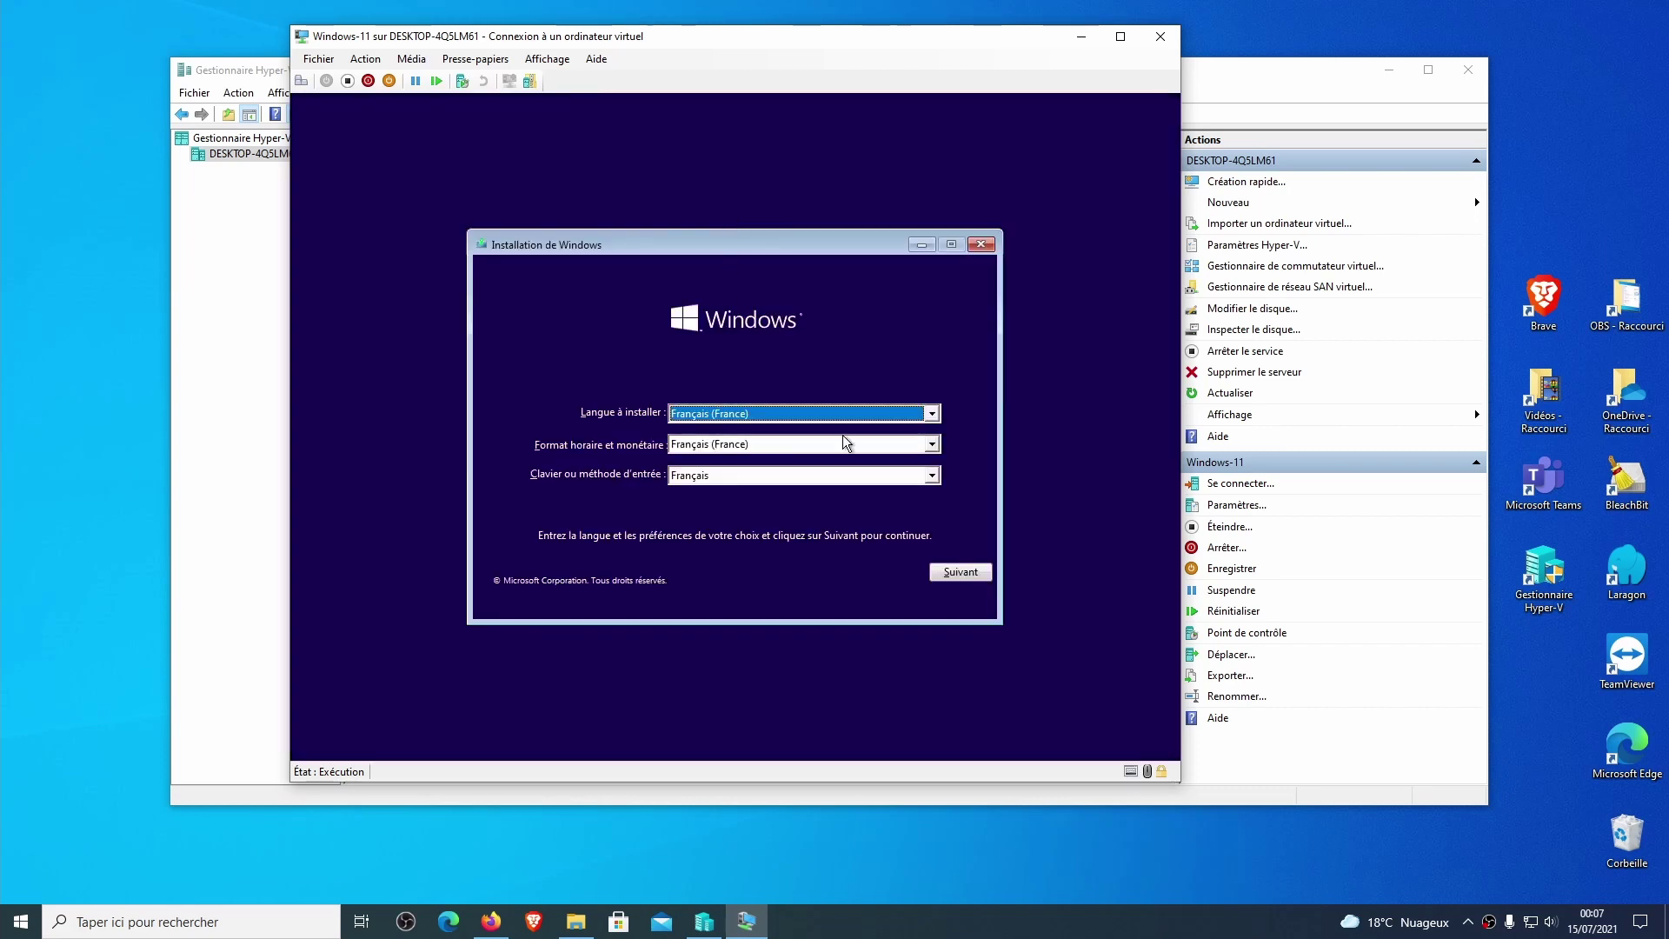
left_click(970, 572)
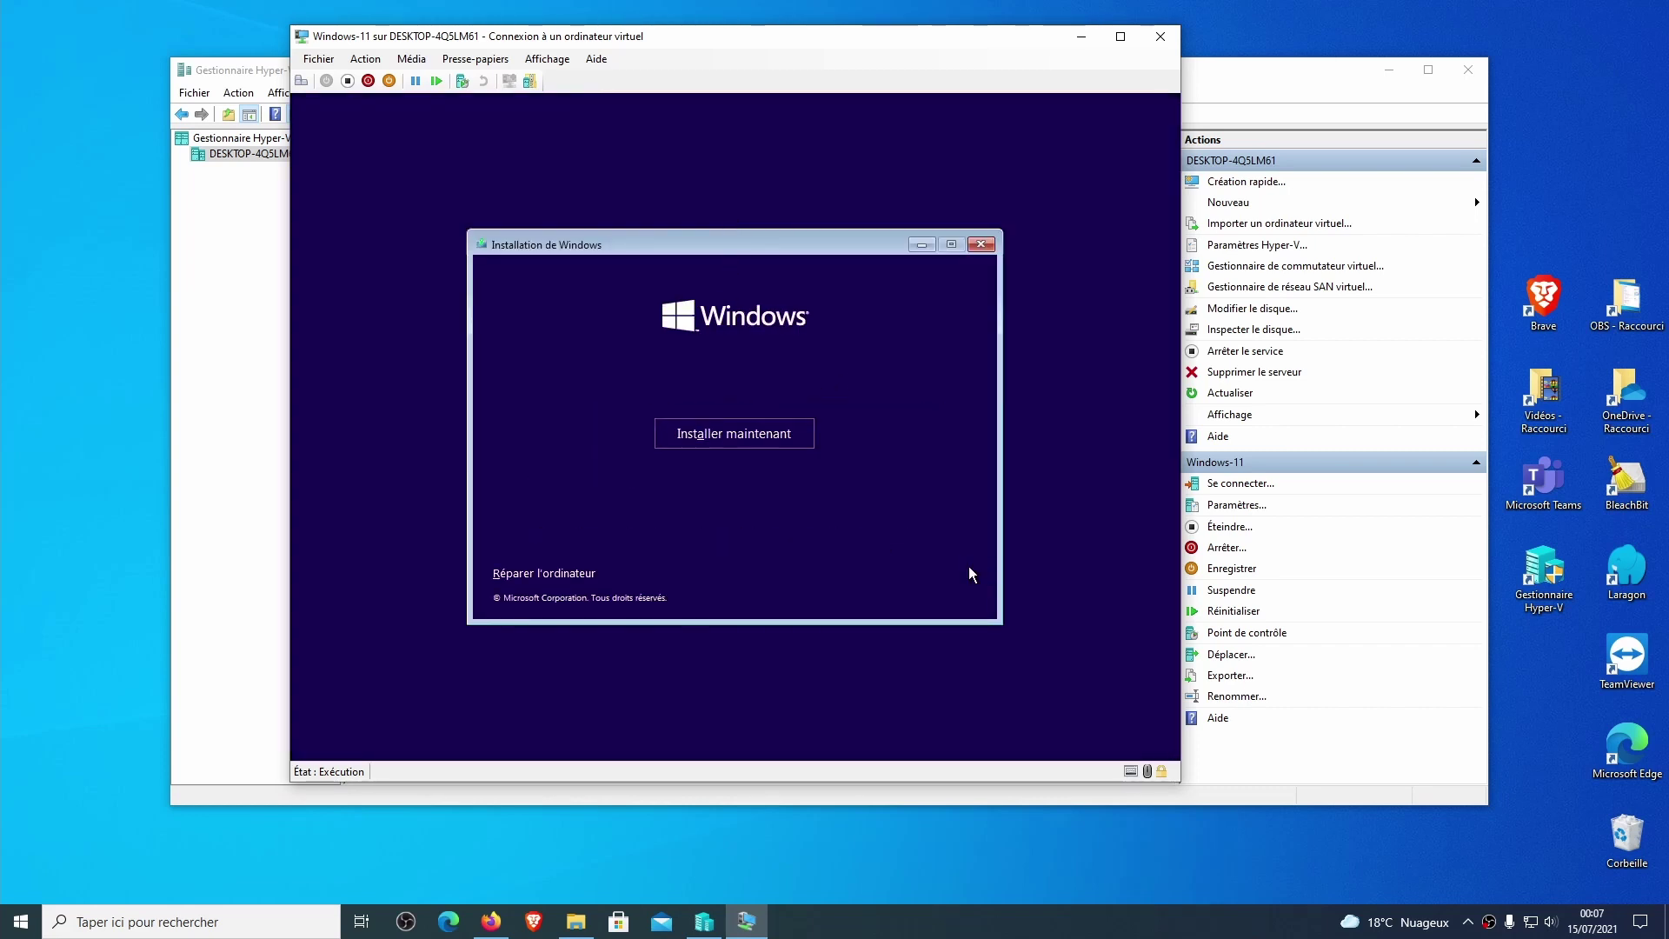
left_click(763, 432)
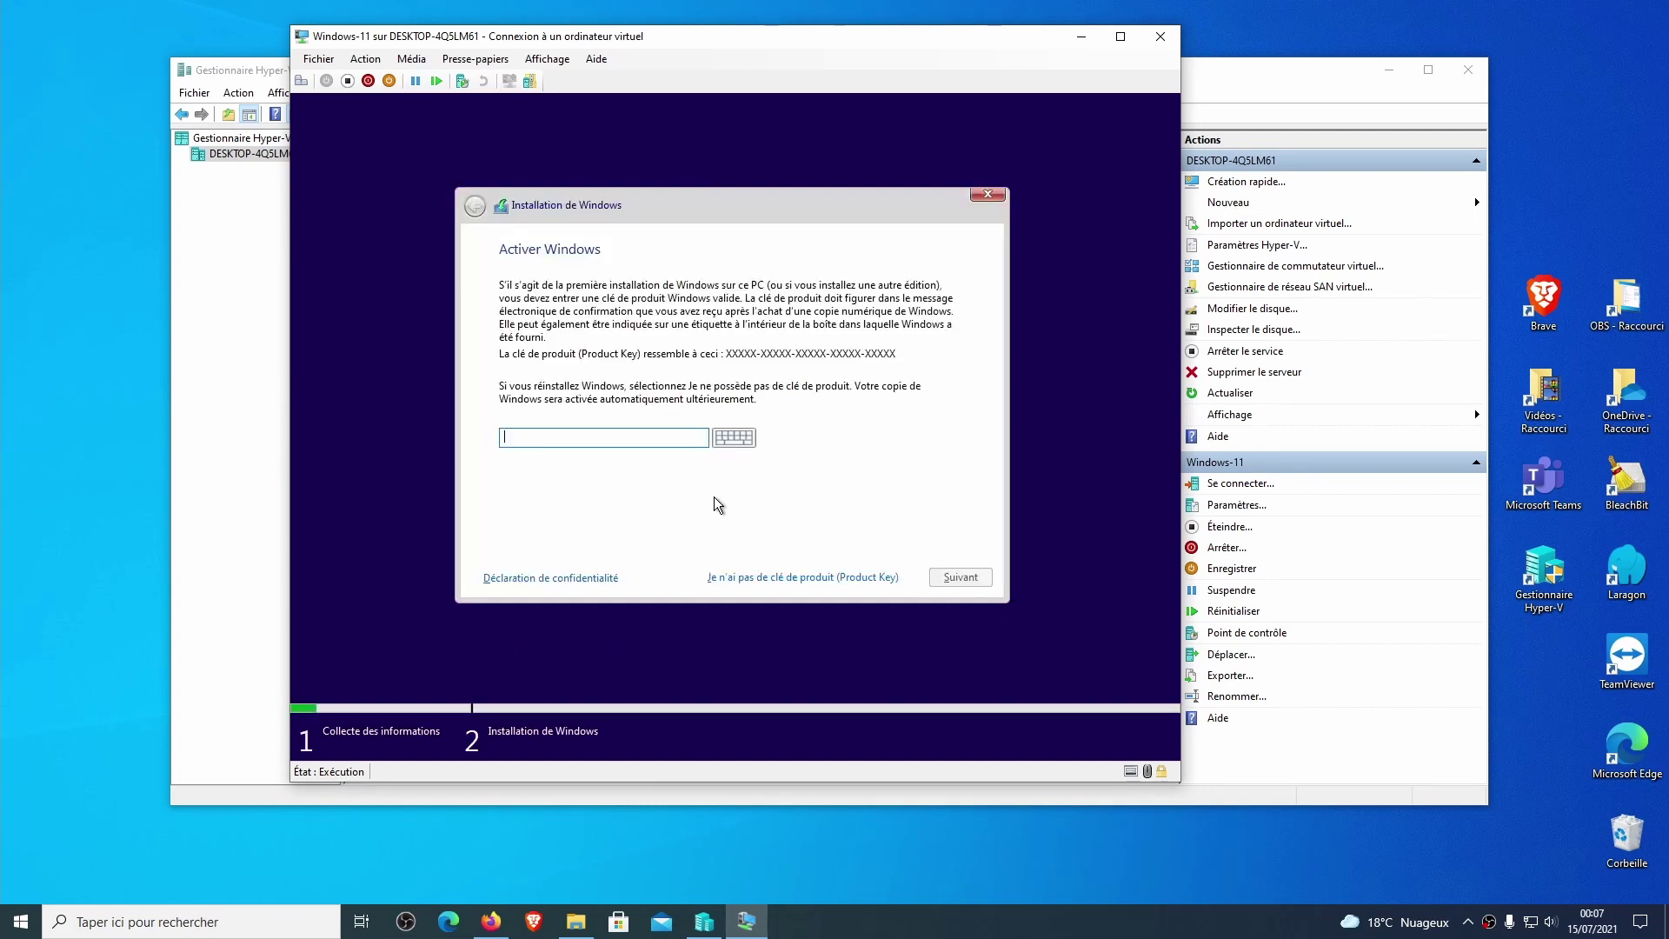
left_click(798, 577)
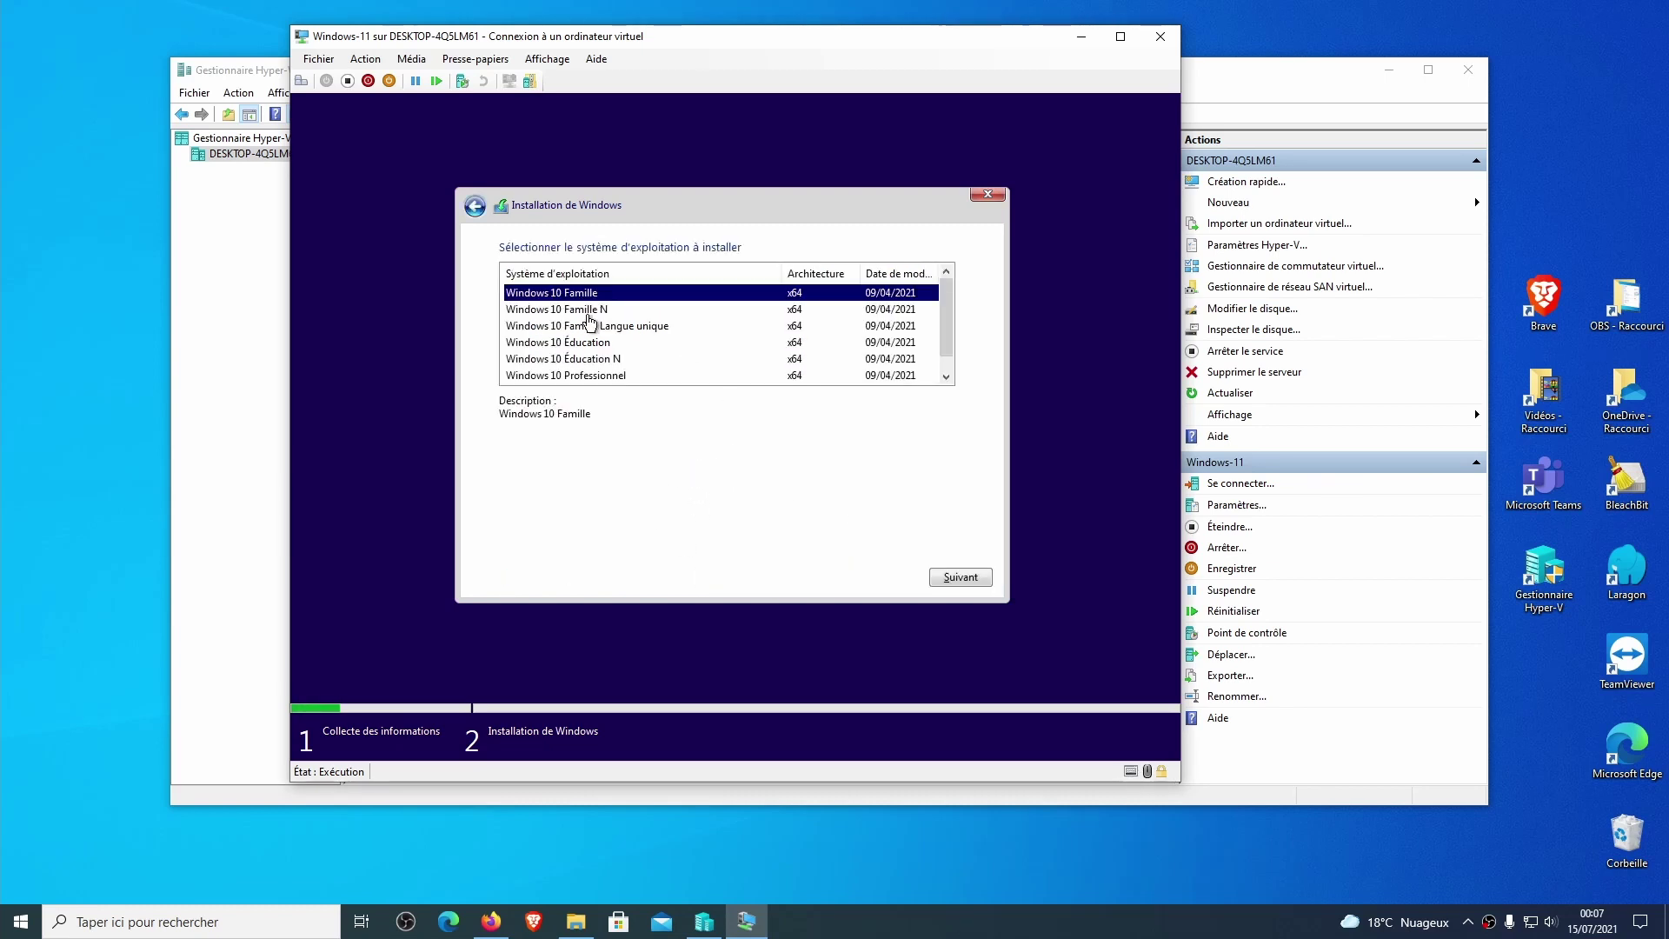
Choose the Windows 10 Professionnel edition and accept the licence terms.
scroll(633, 327, "down", 1)
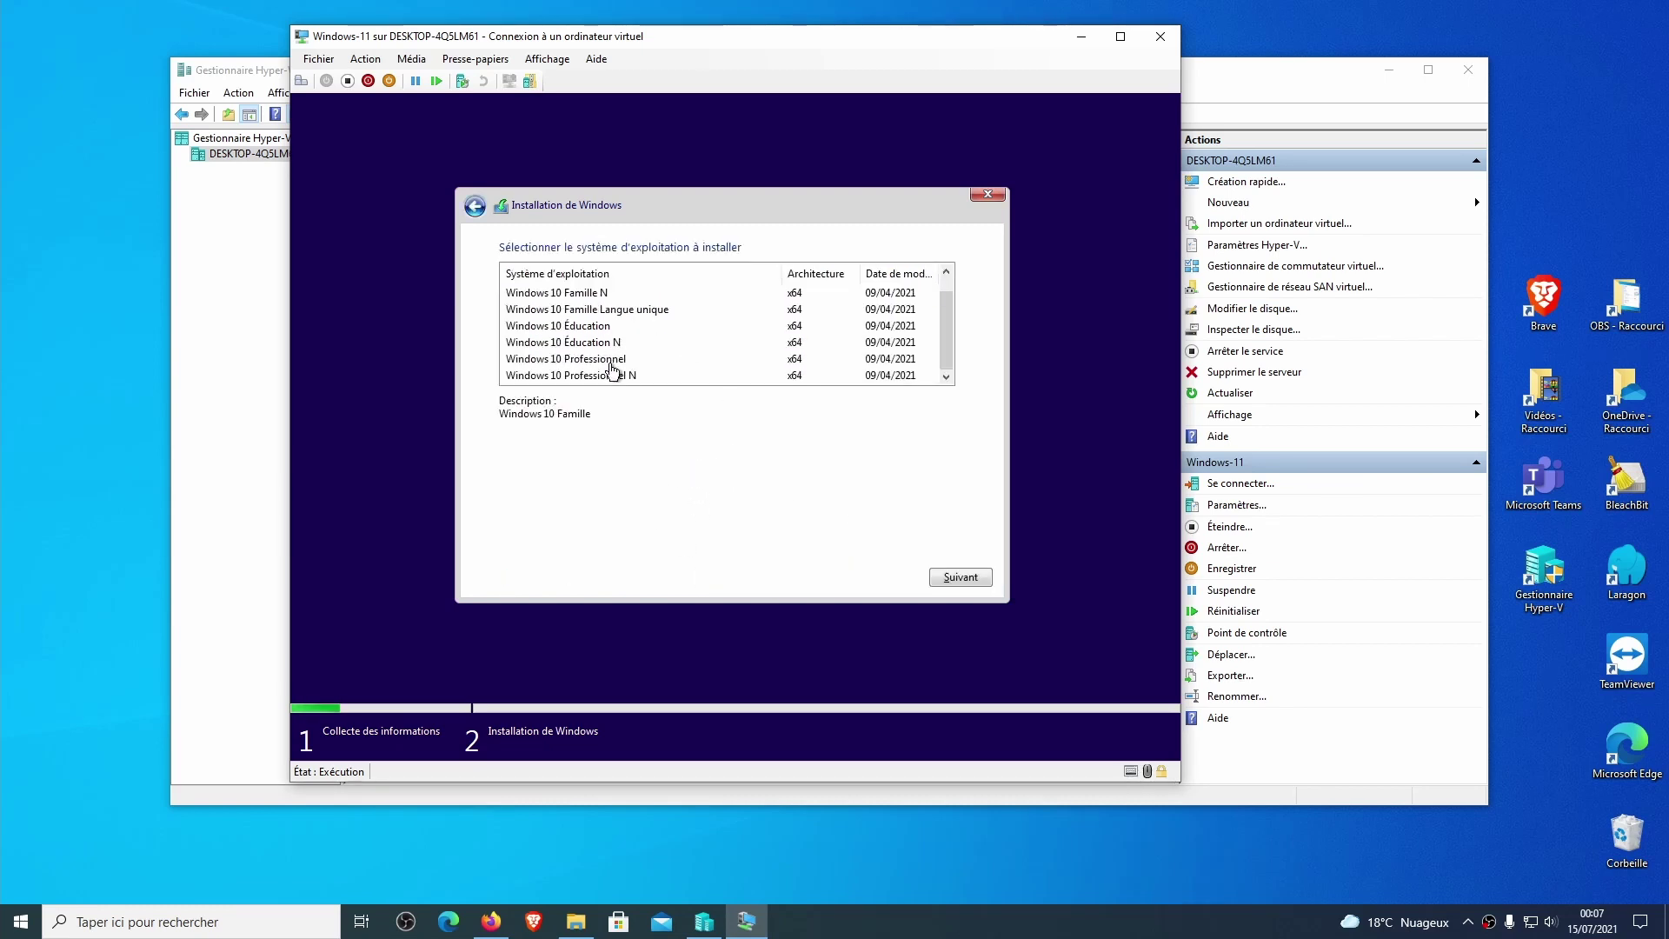
left_click(609, 364)
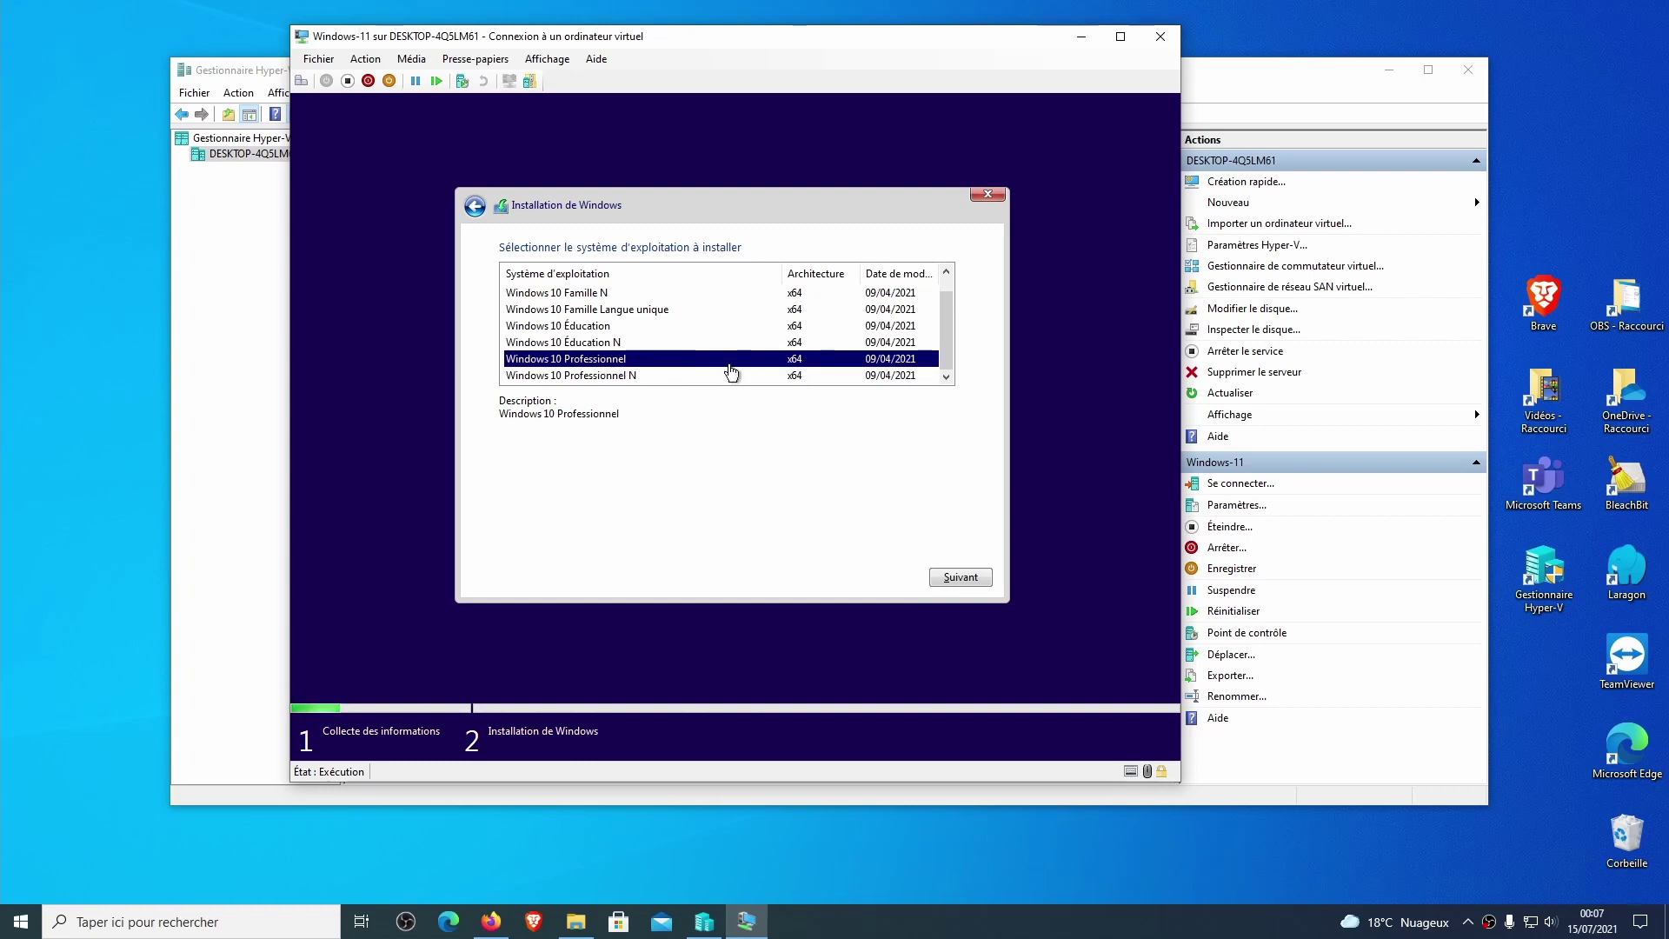
left_click(967, 576)
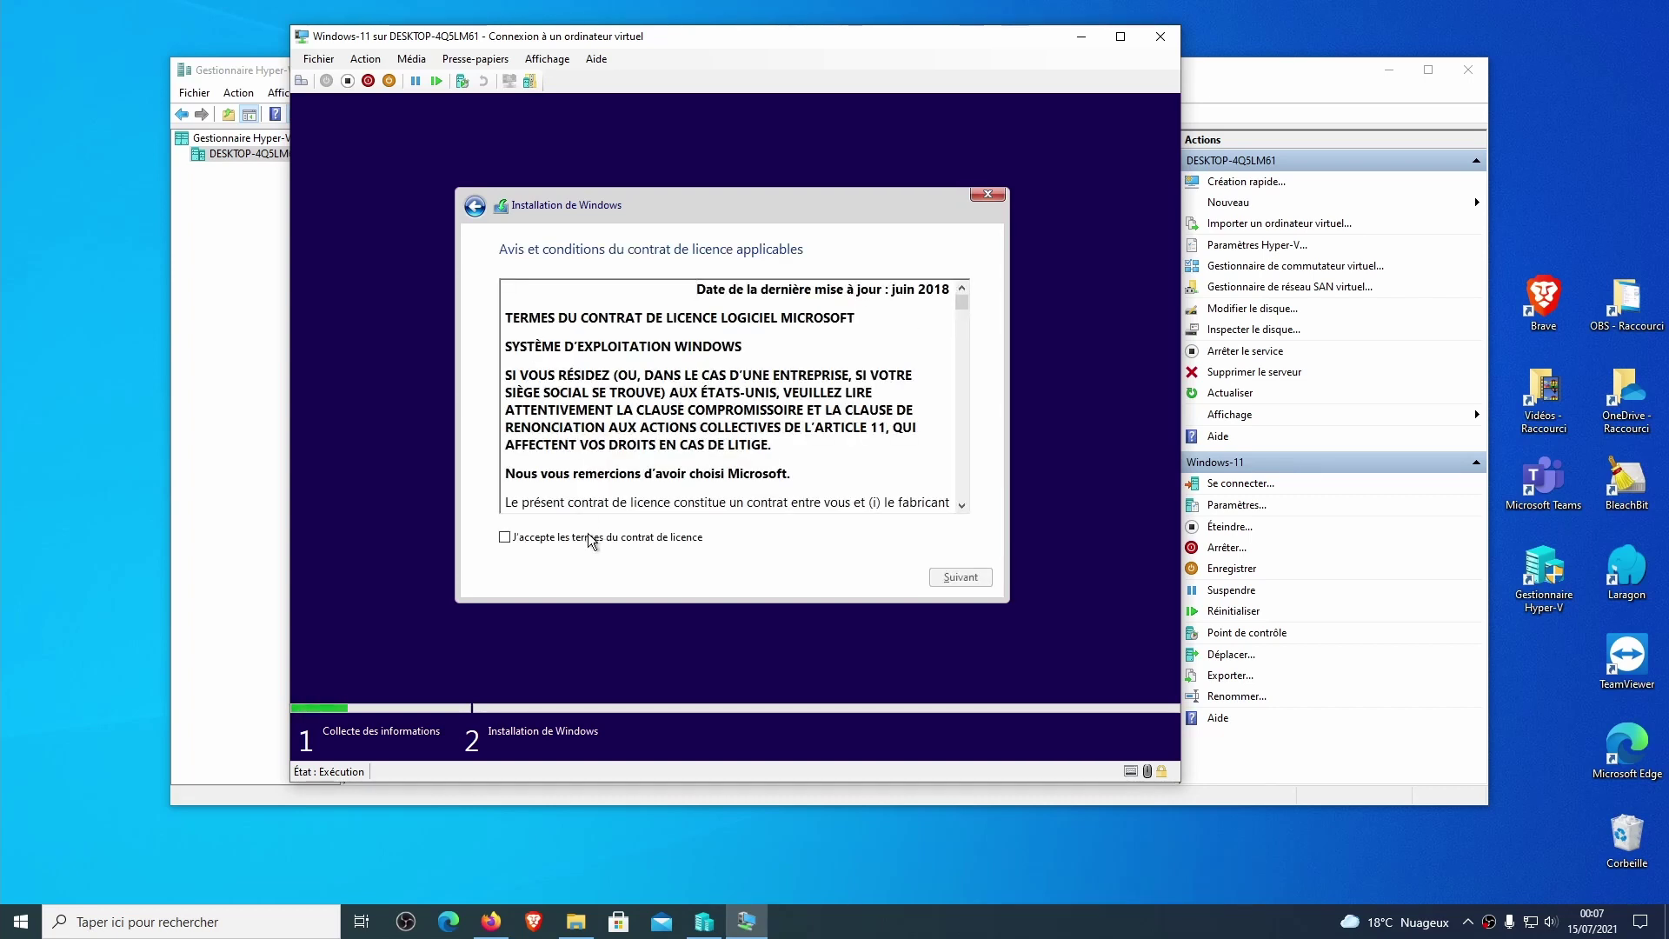
left_click(606, 537)
left_click(959, 578)
Choose Personnalisée, create full-size partitions on the 127 GB disk and install to Partition 3.
left_click(696, 421)
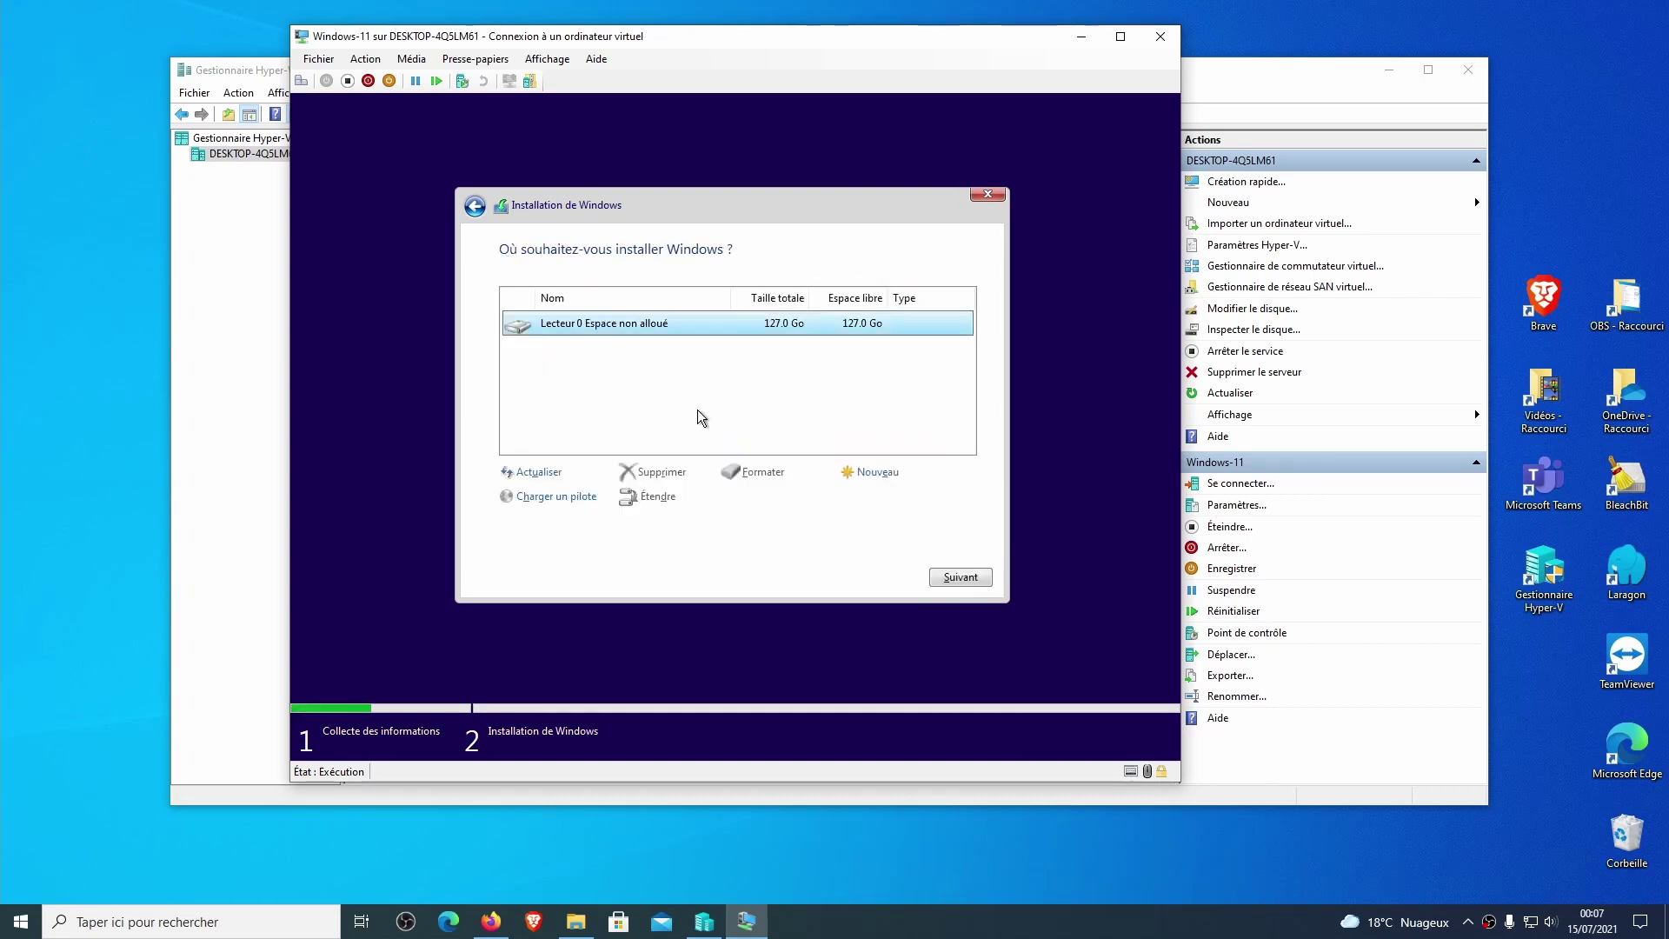
left_click(879, 472)
left_click(896, 497)
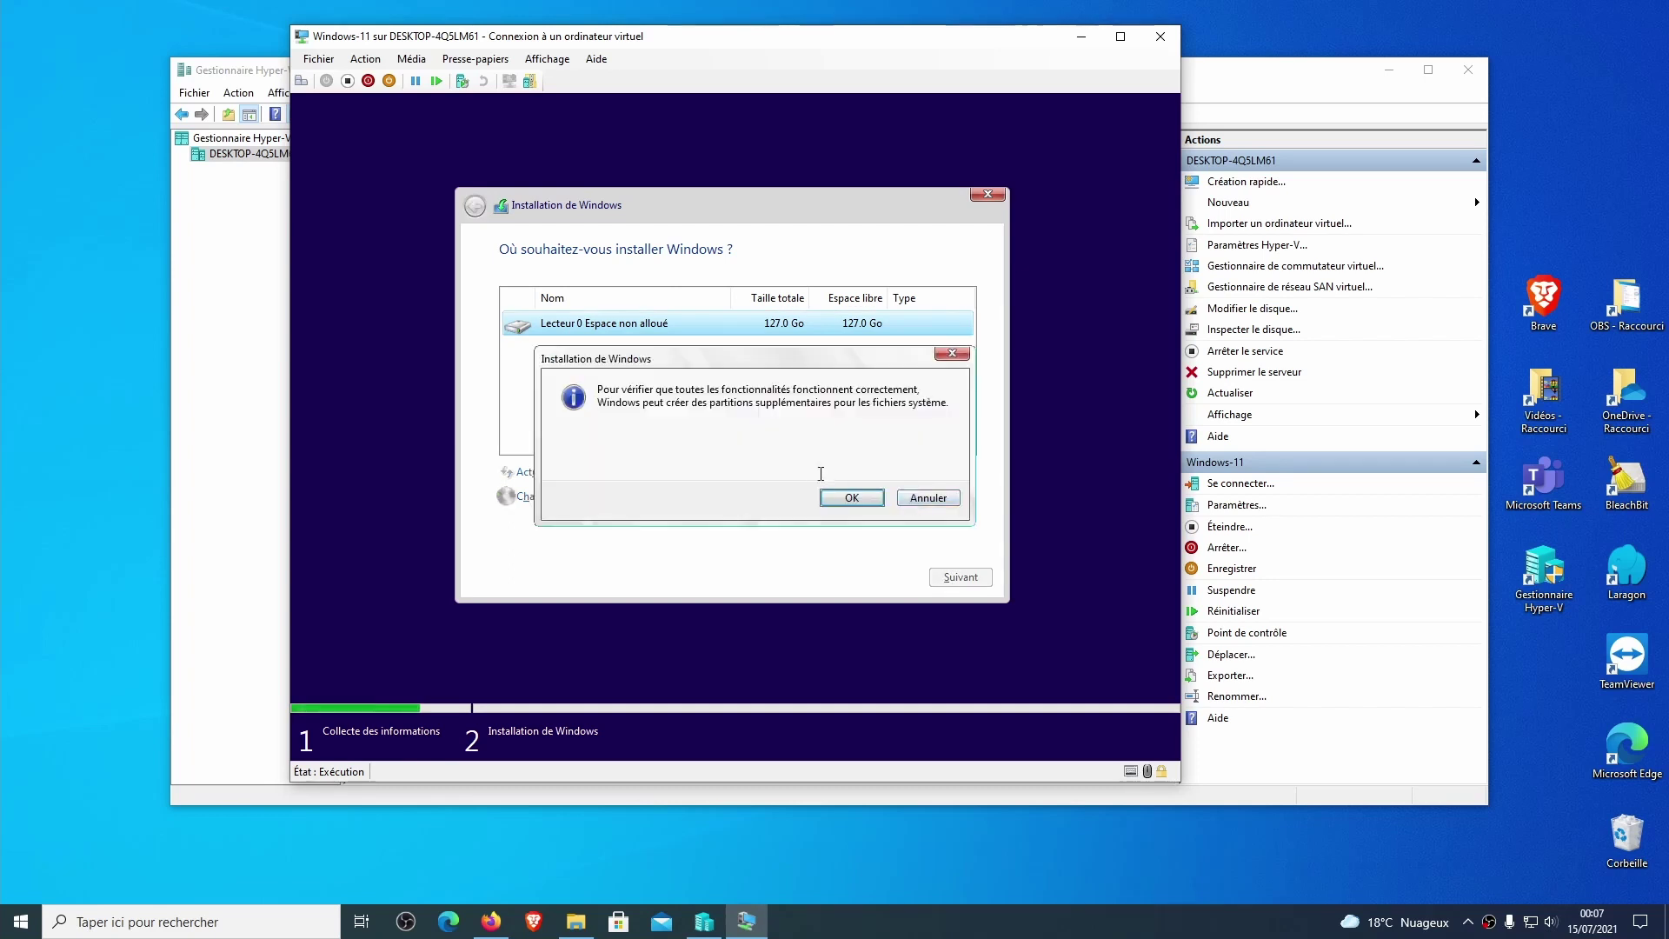
left_click(853, 496)
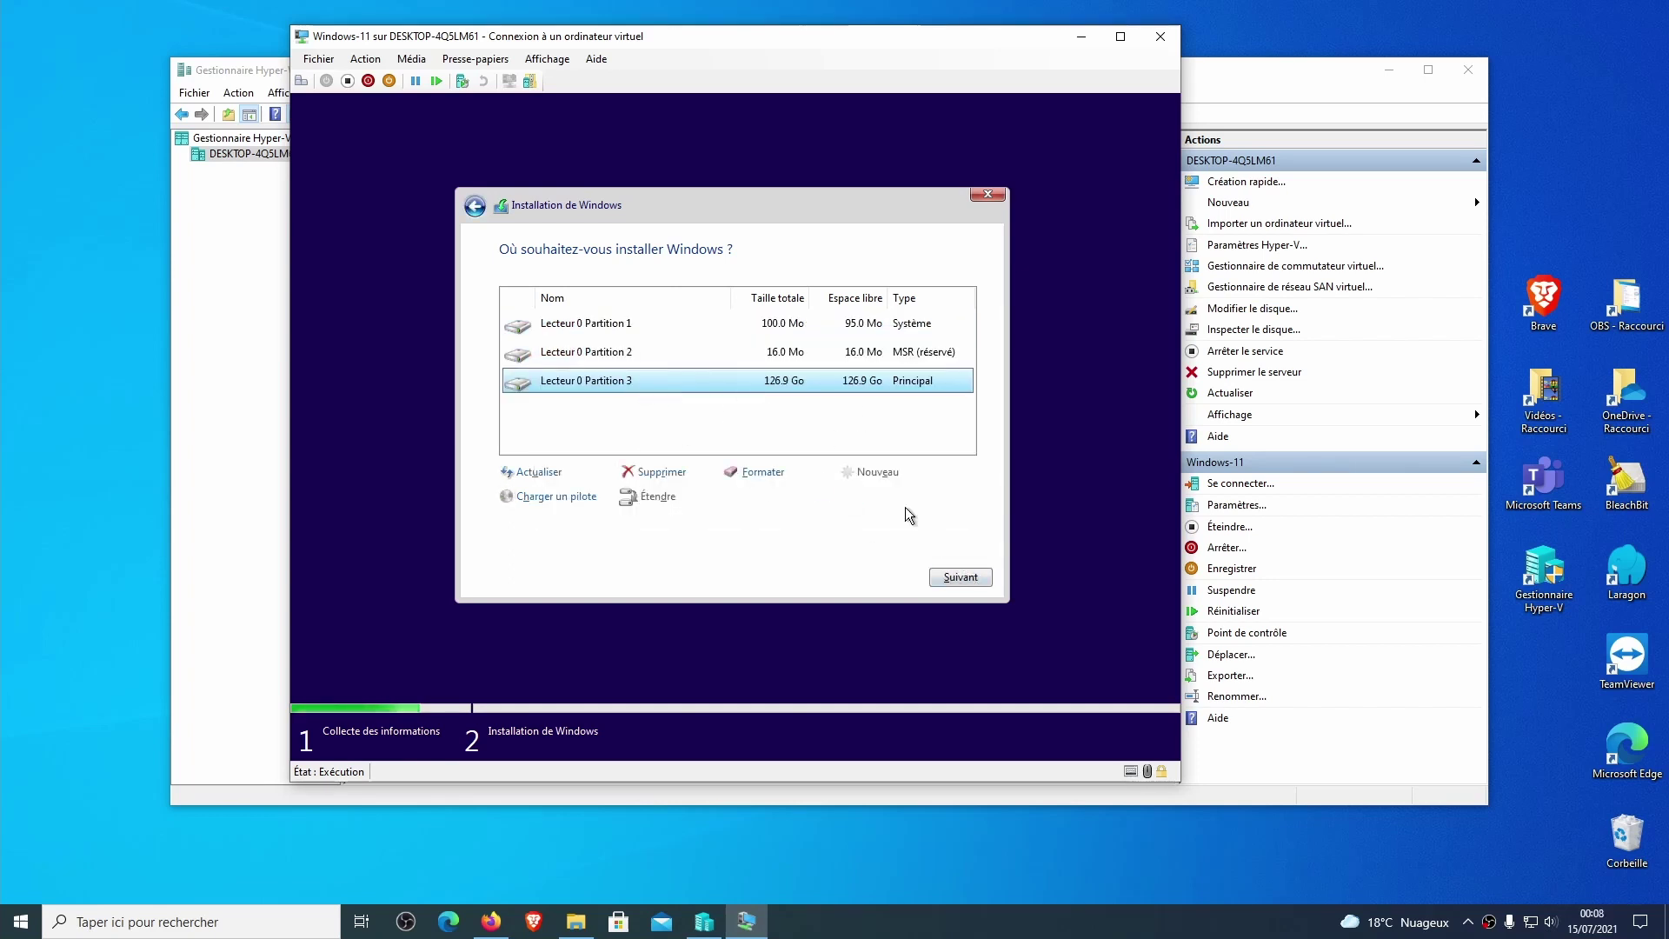
left_click(957, 576)
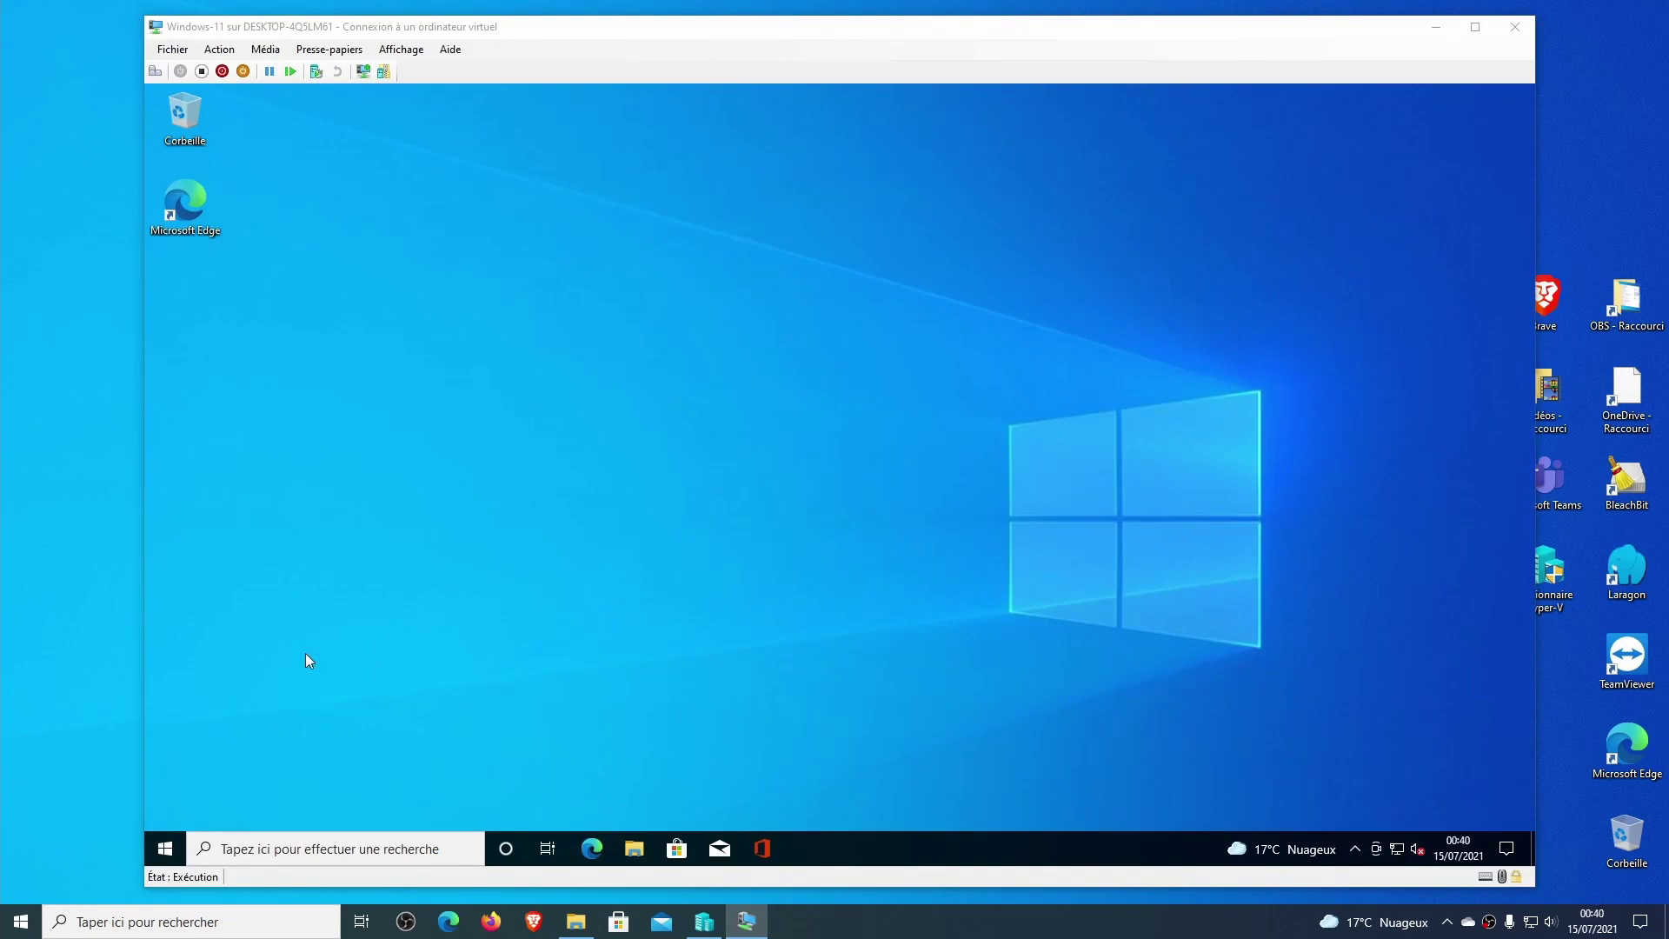
Open Paramètres maximized and go to Mise à jour et sécurité > Programme Windows Insider.
left_click(161, 841)
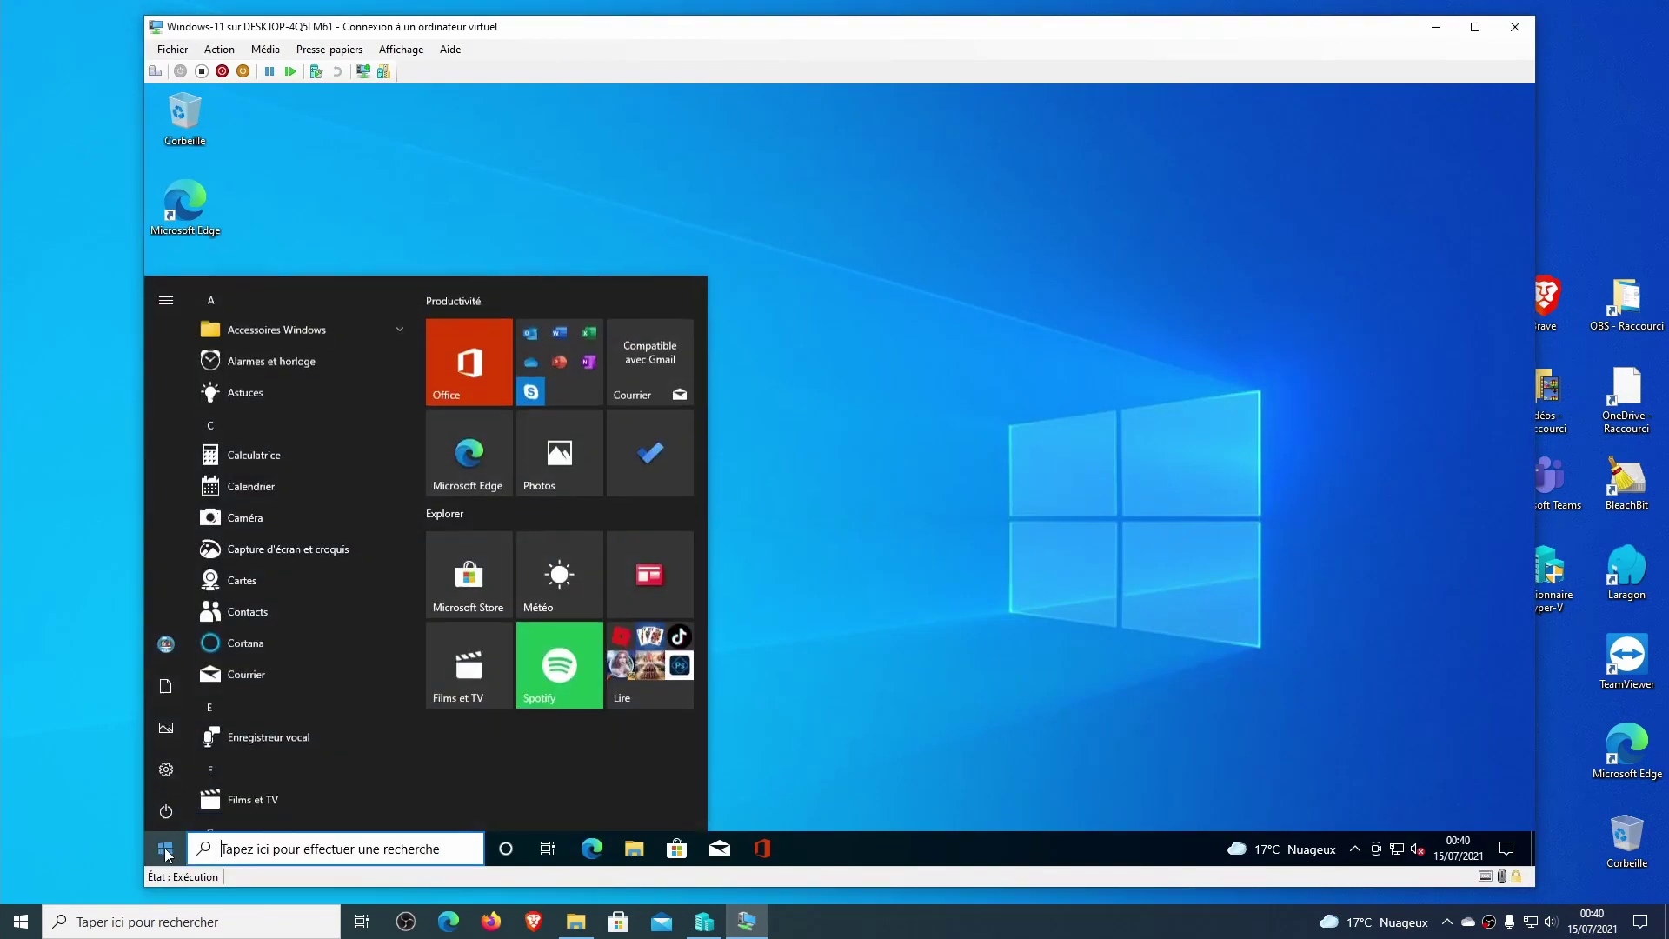
left_click(176, 640)
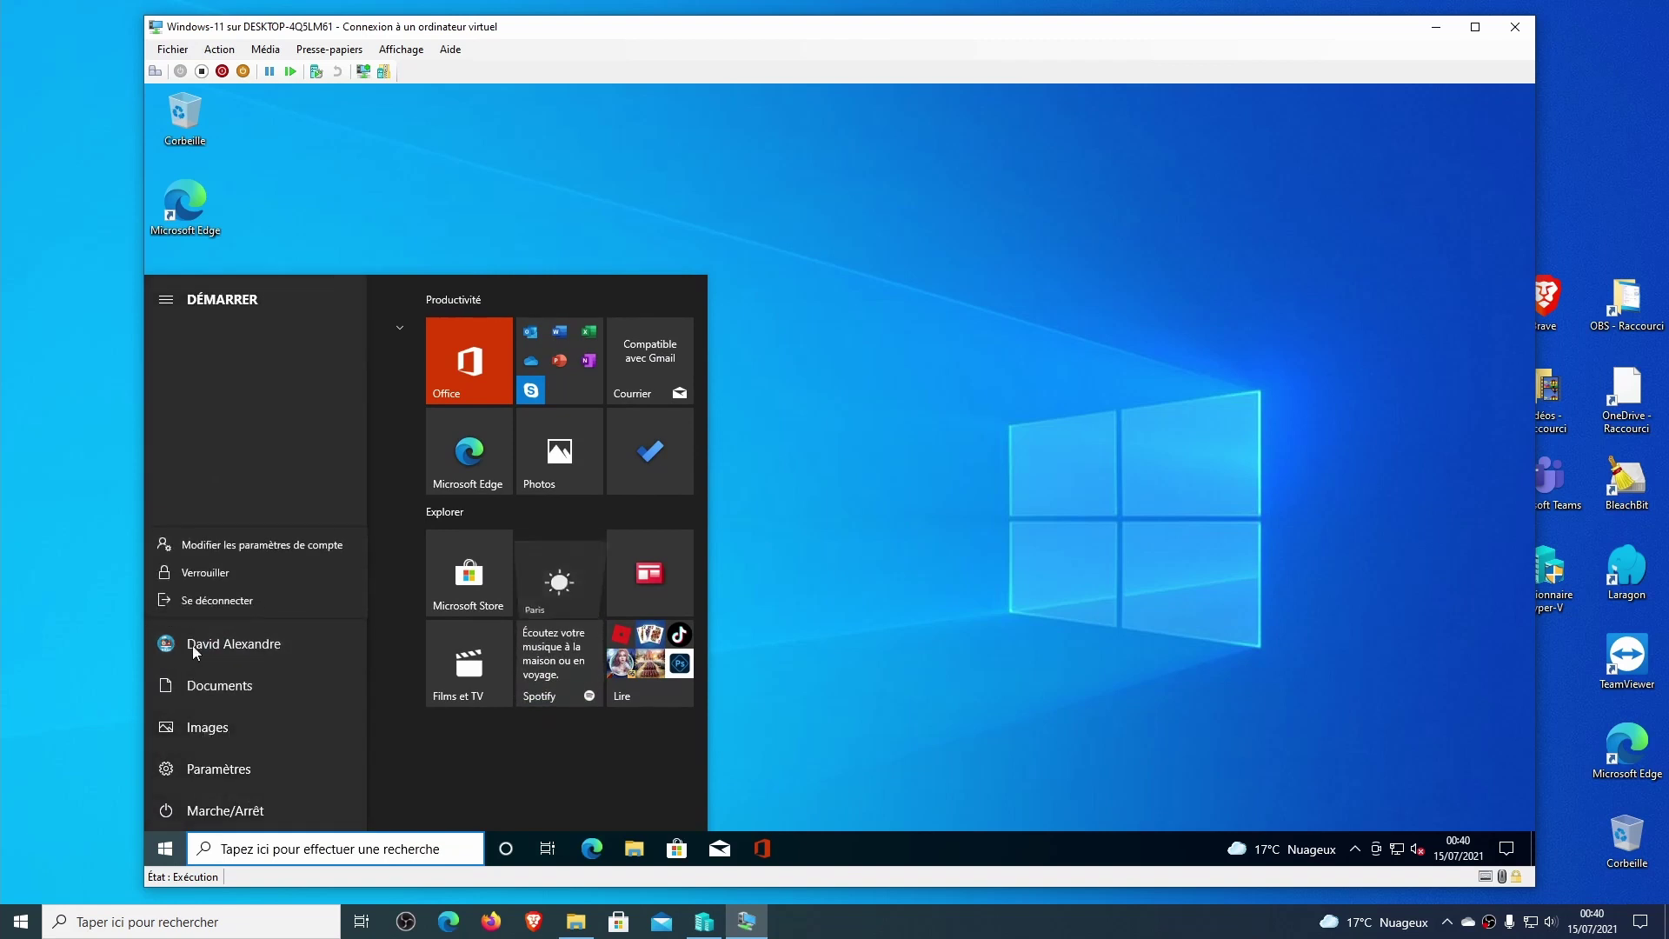
left_click(873, 633)
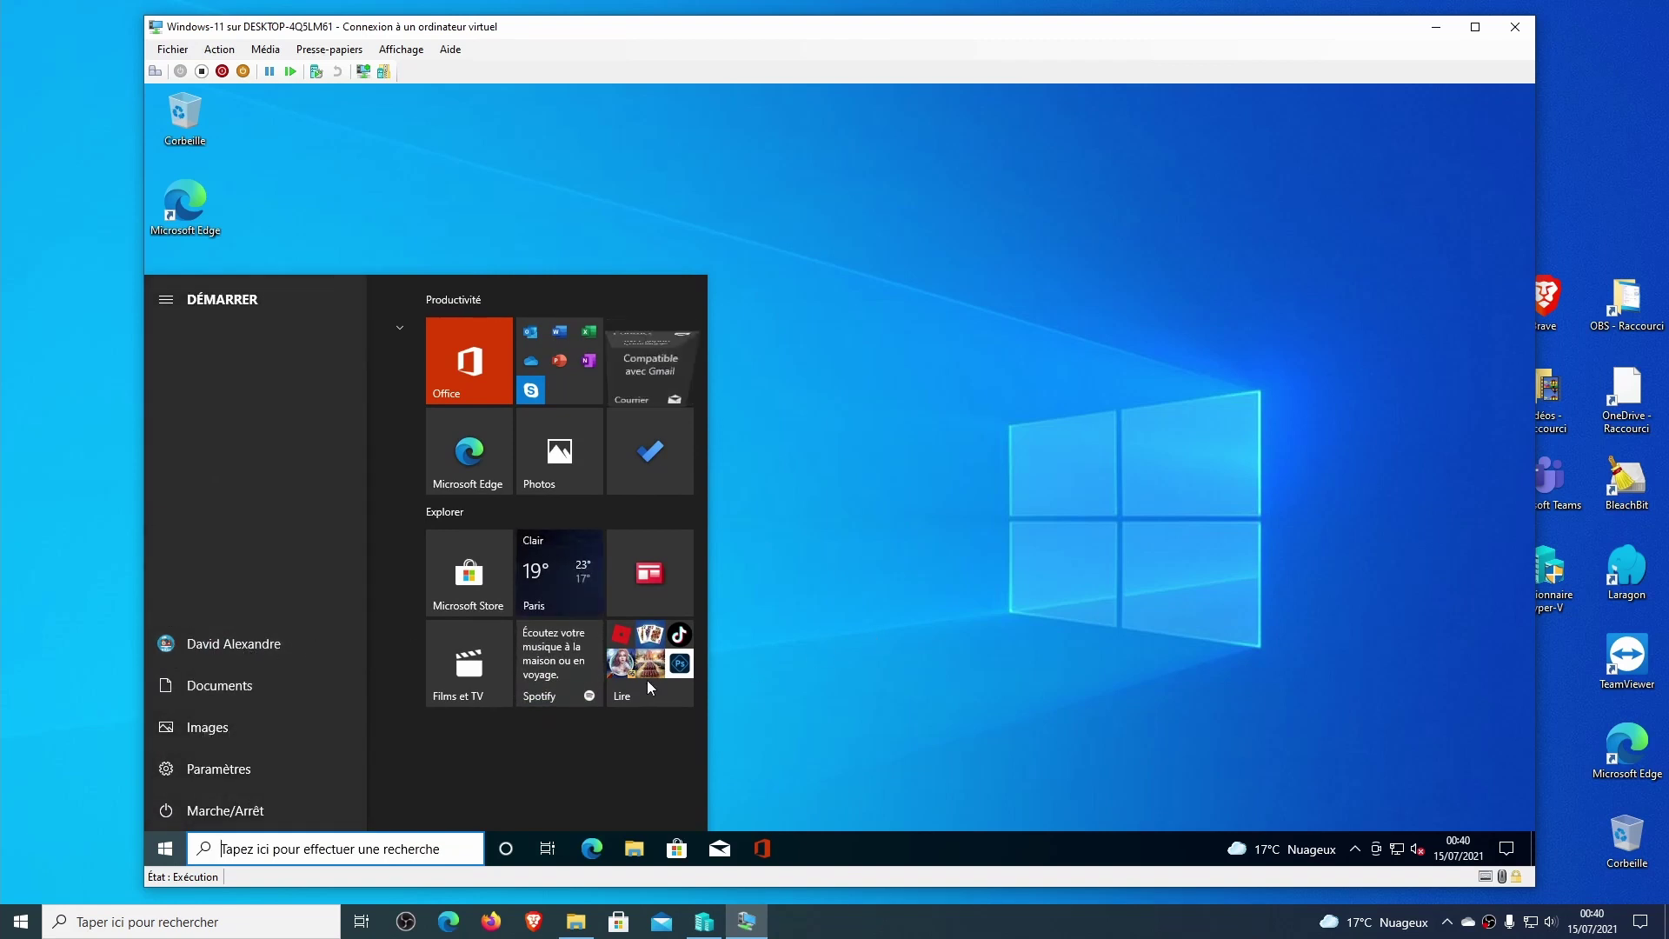
left_click(235, 769)
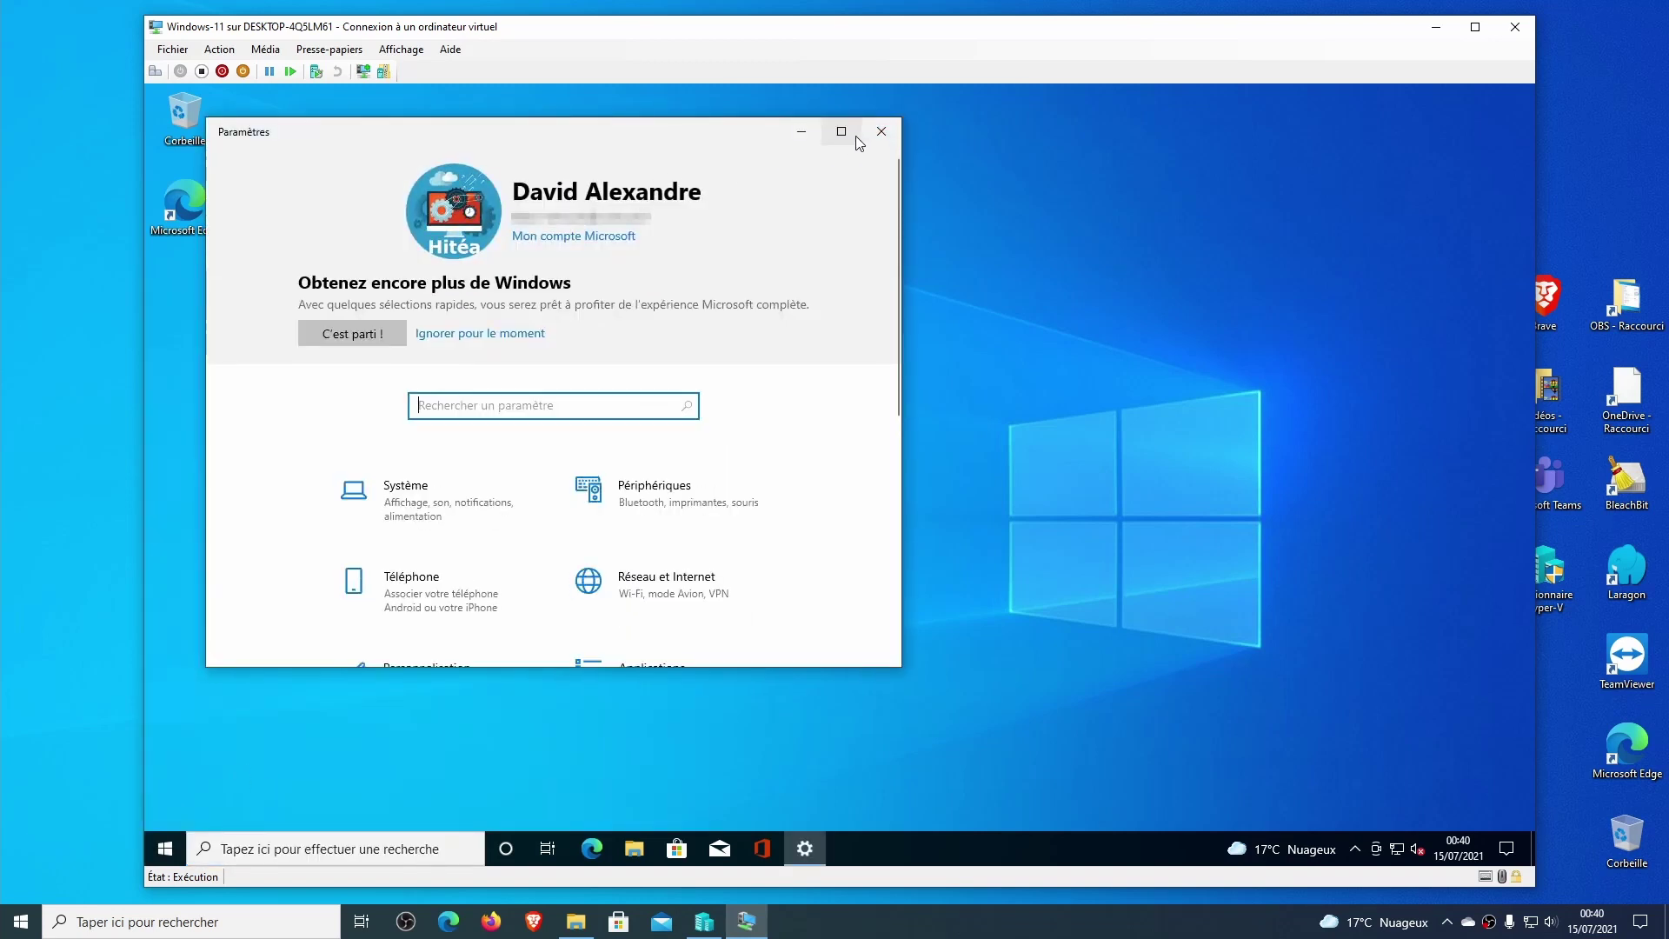
left_click(841, 131)
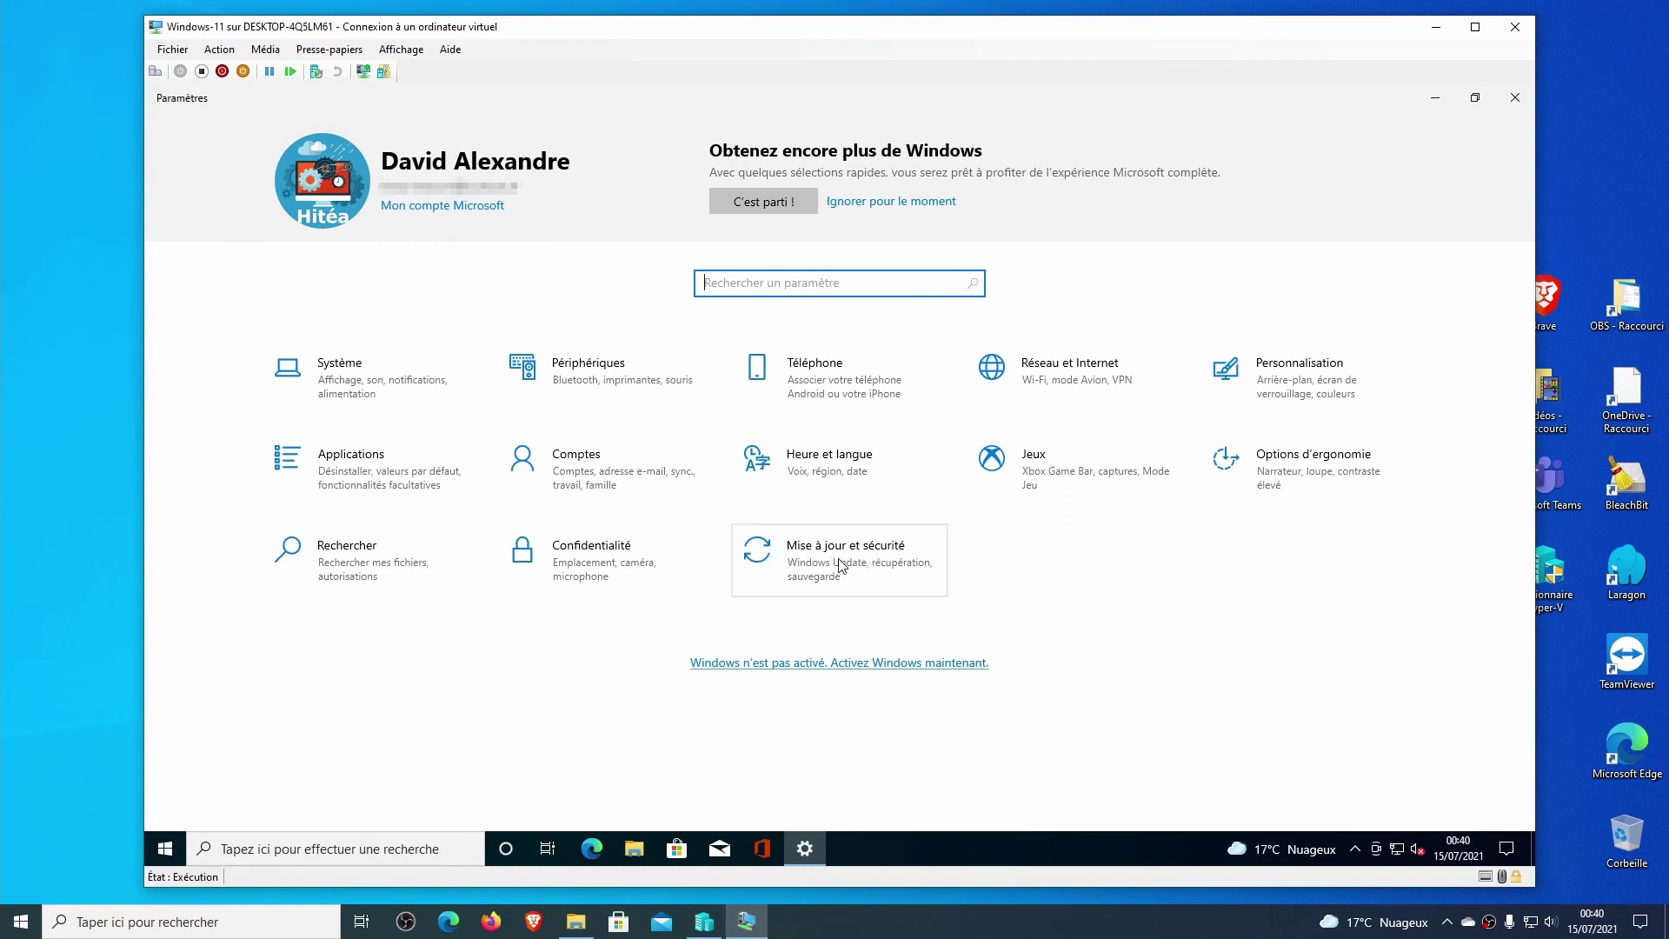
left_click(844, 564)
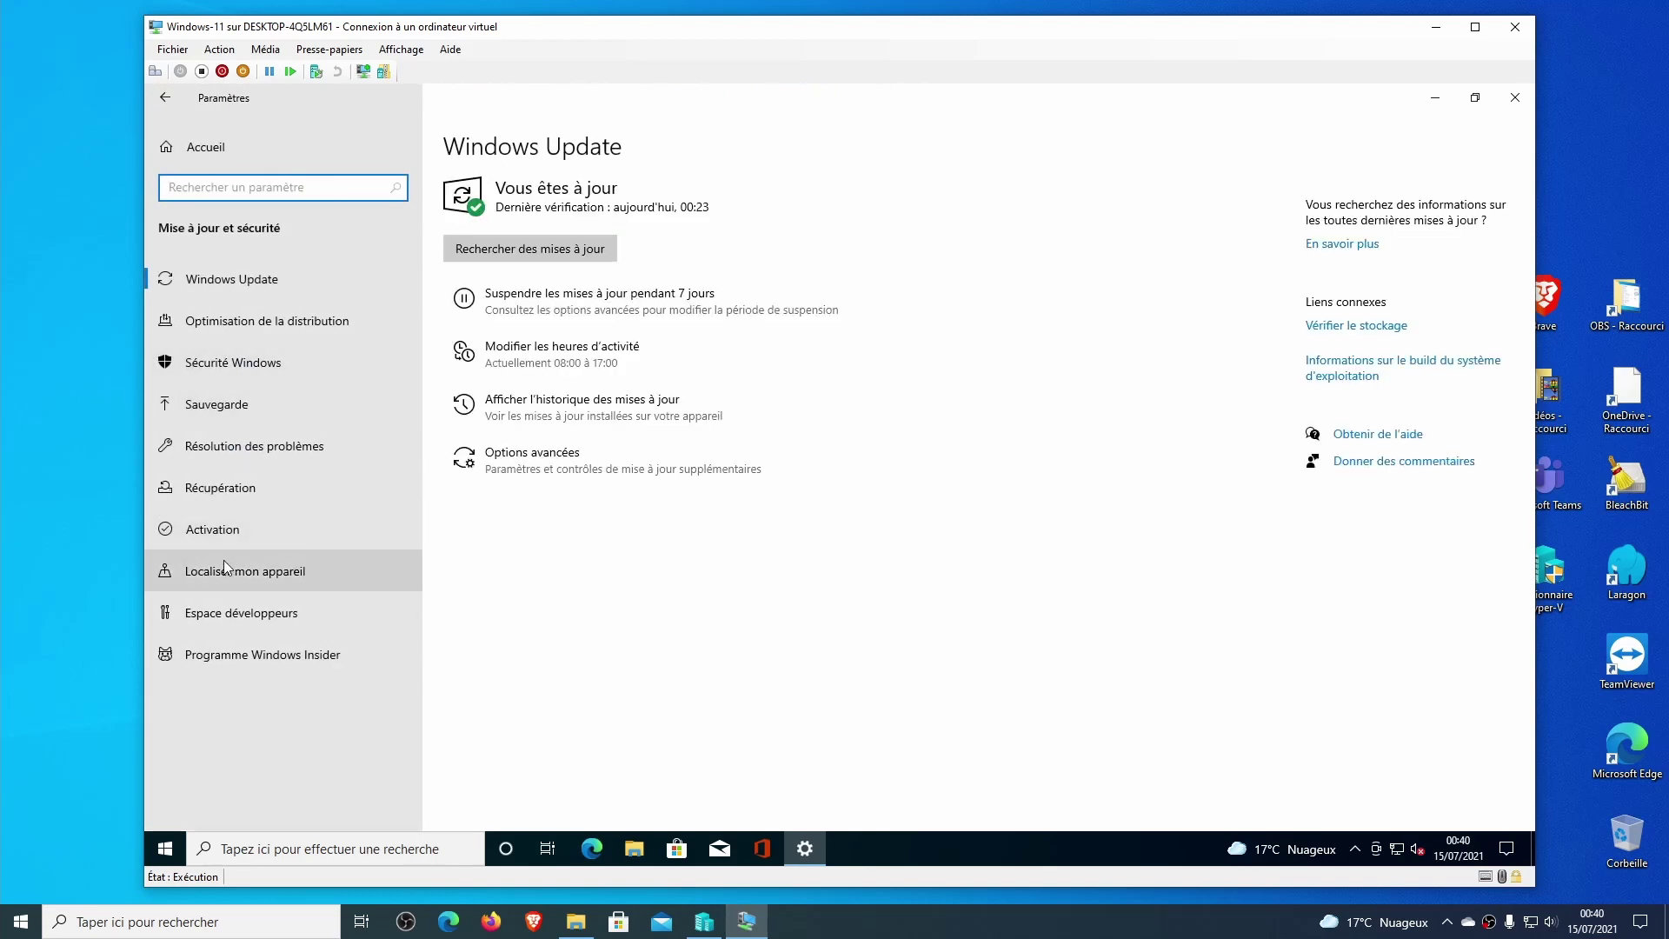
left_click(278, 652)
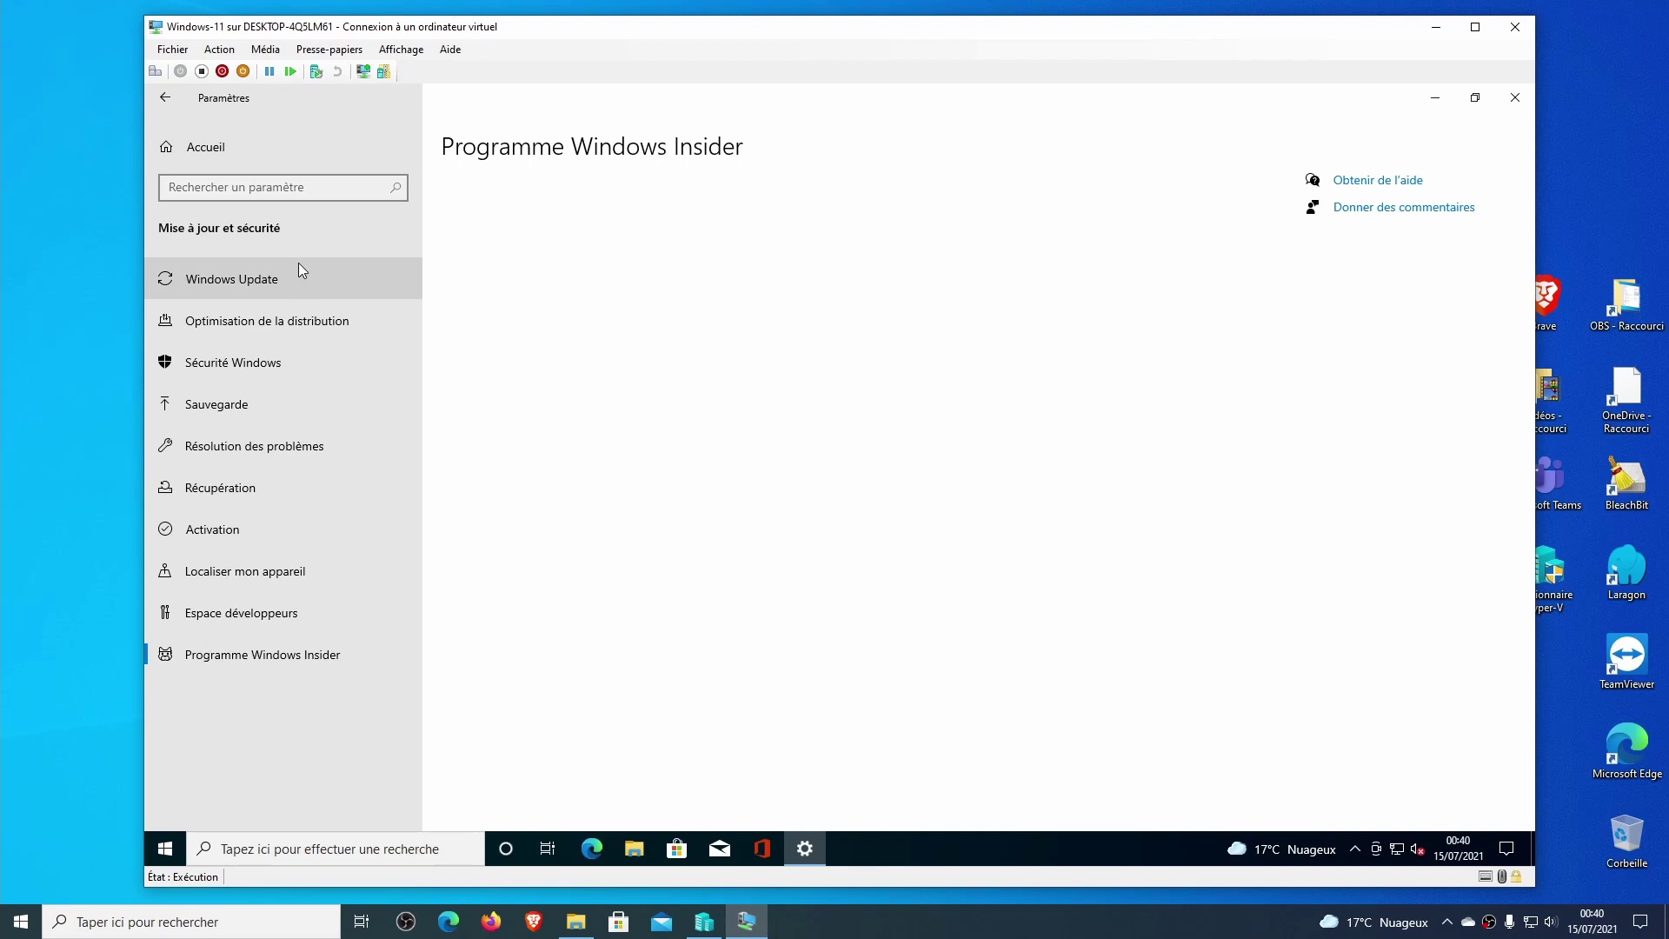
Under Confidentialité > Diagnostics et commentaires, switch to optional diagnostic data.
left_click(242, 150)
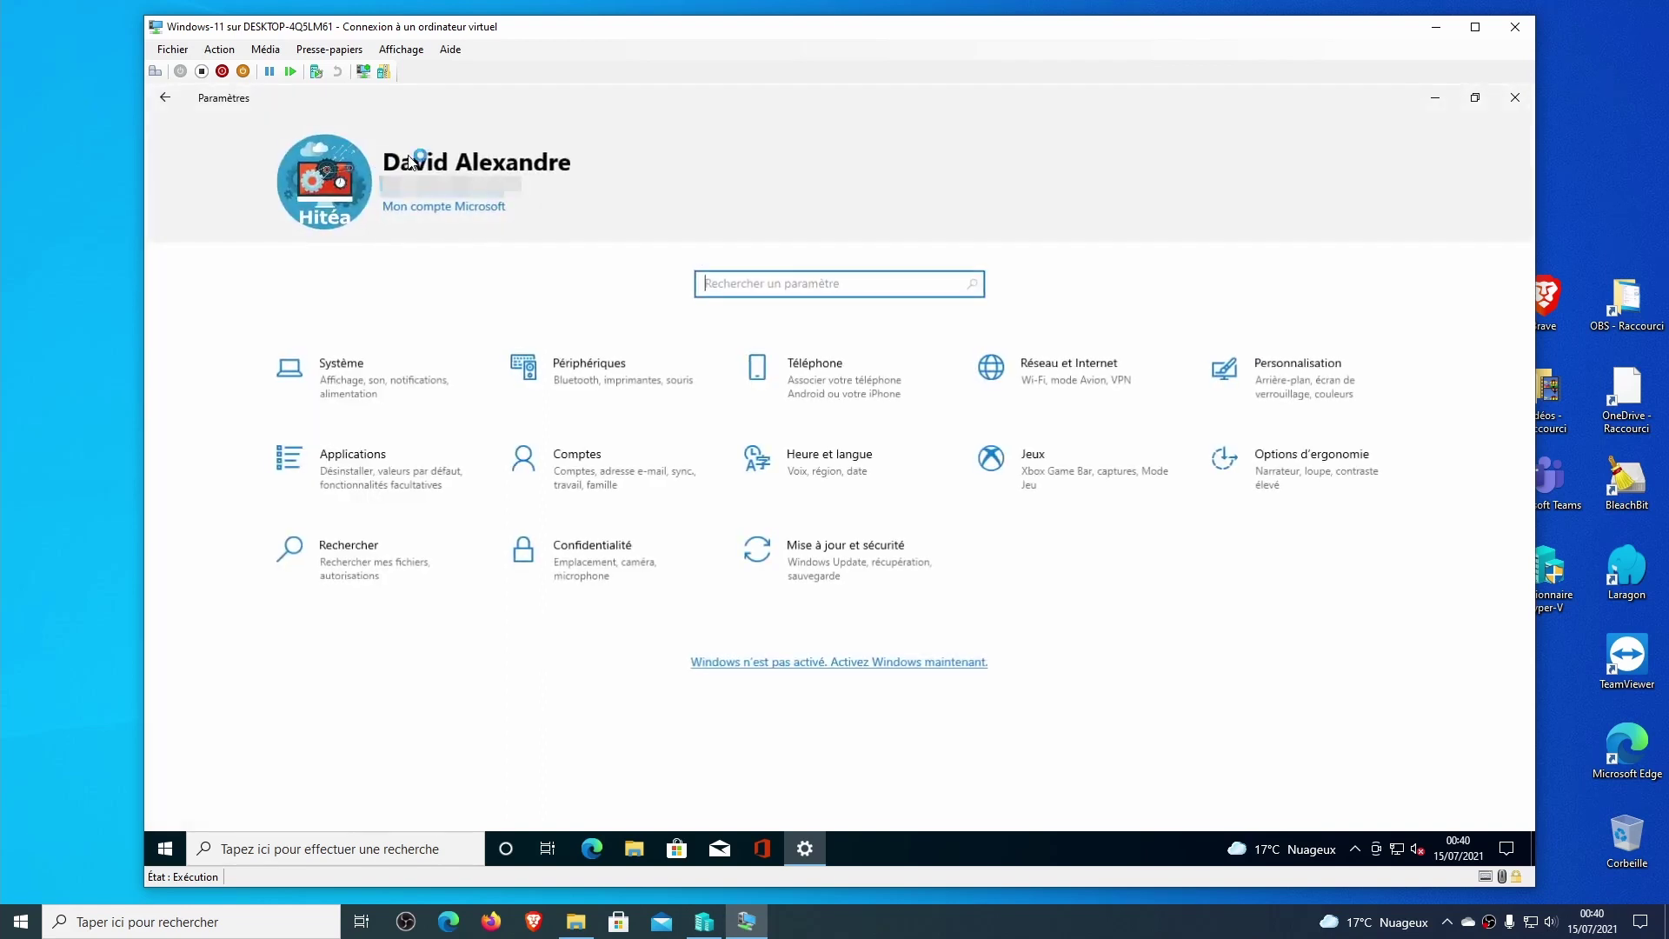
left_click(602, 564)
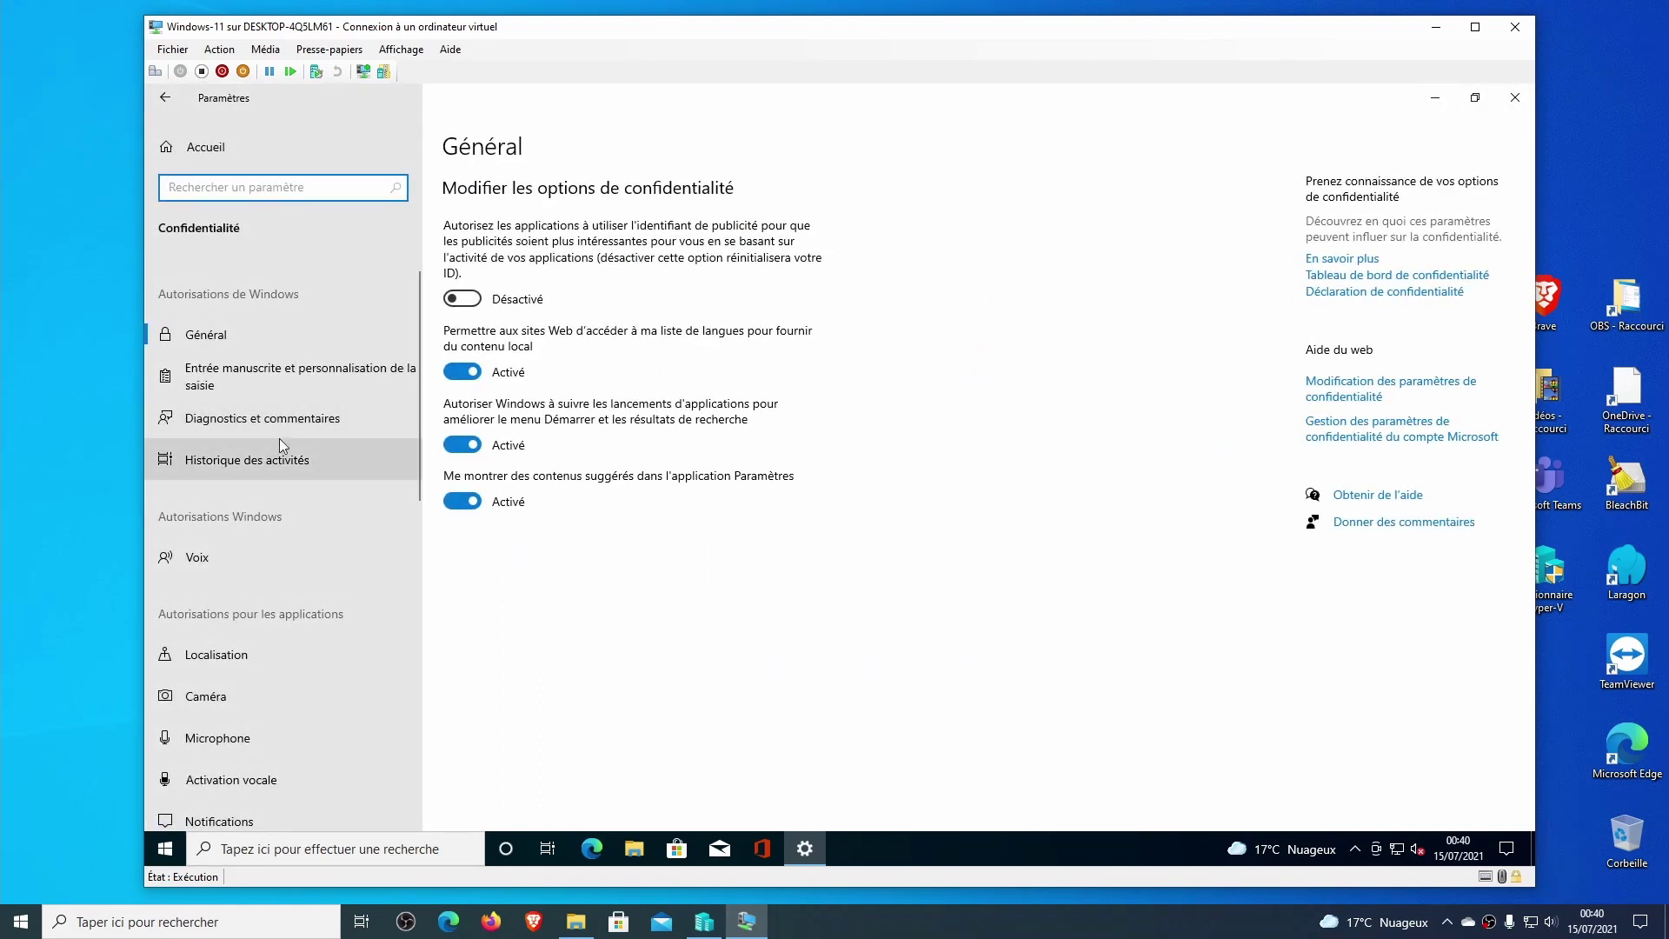
left_click(239, 417)
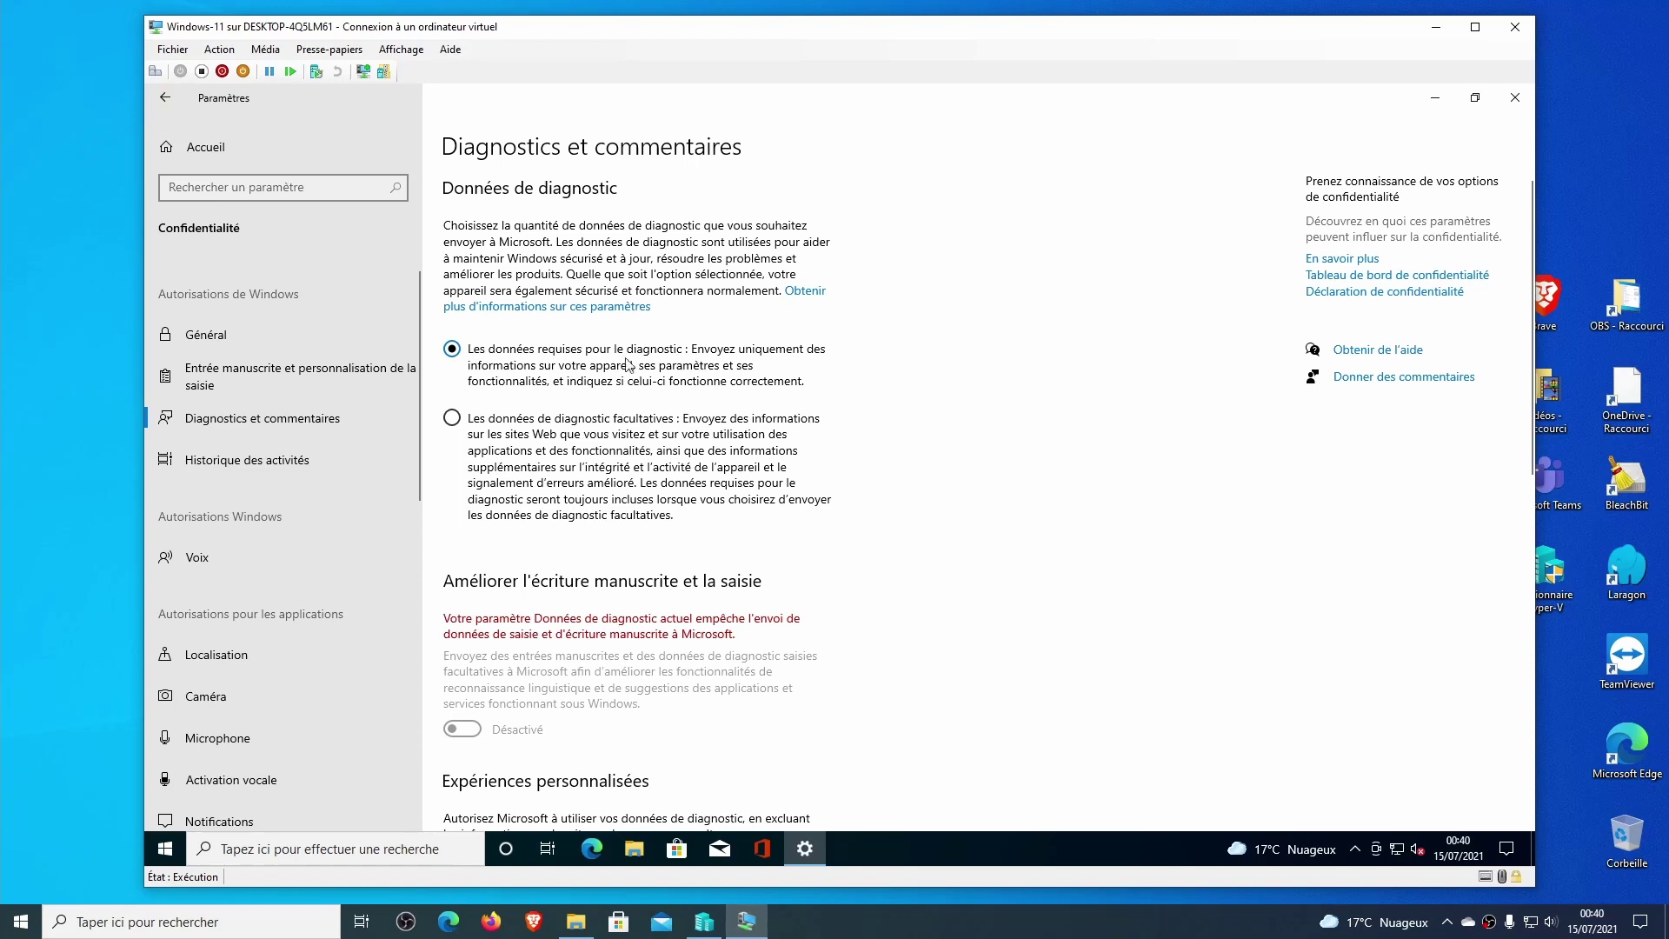
left_click(537, 434)
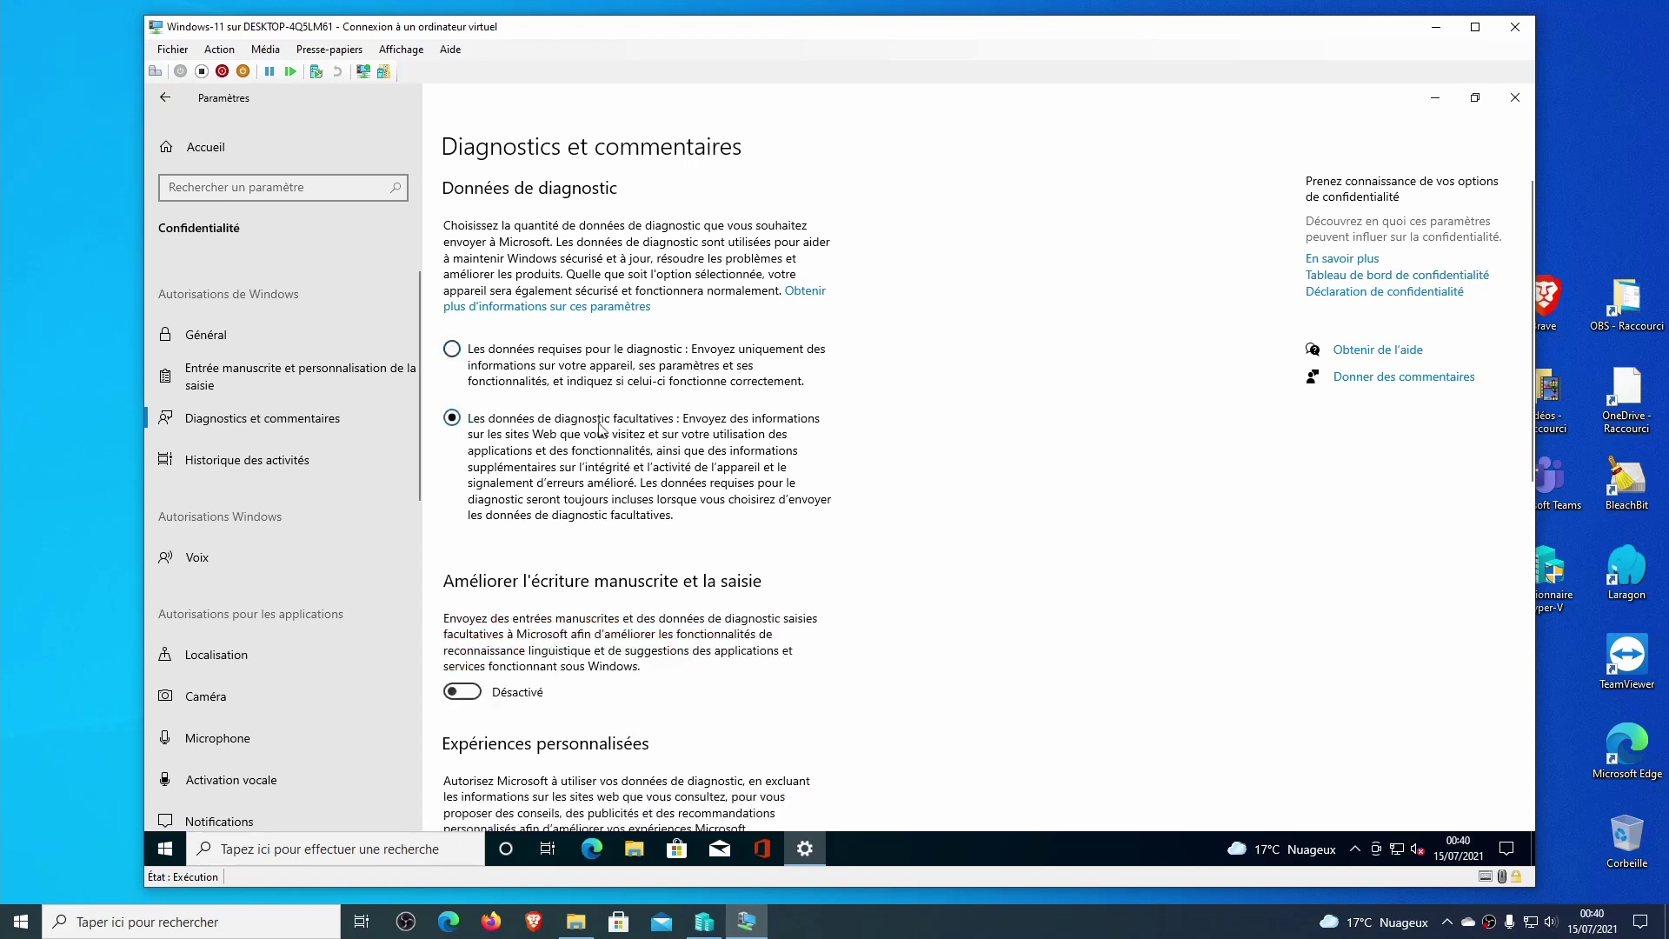
scroll(687, 472, "down", 5)
scroll(652, 384, "up", 5)
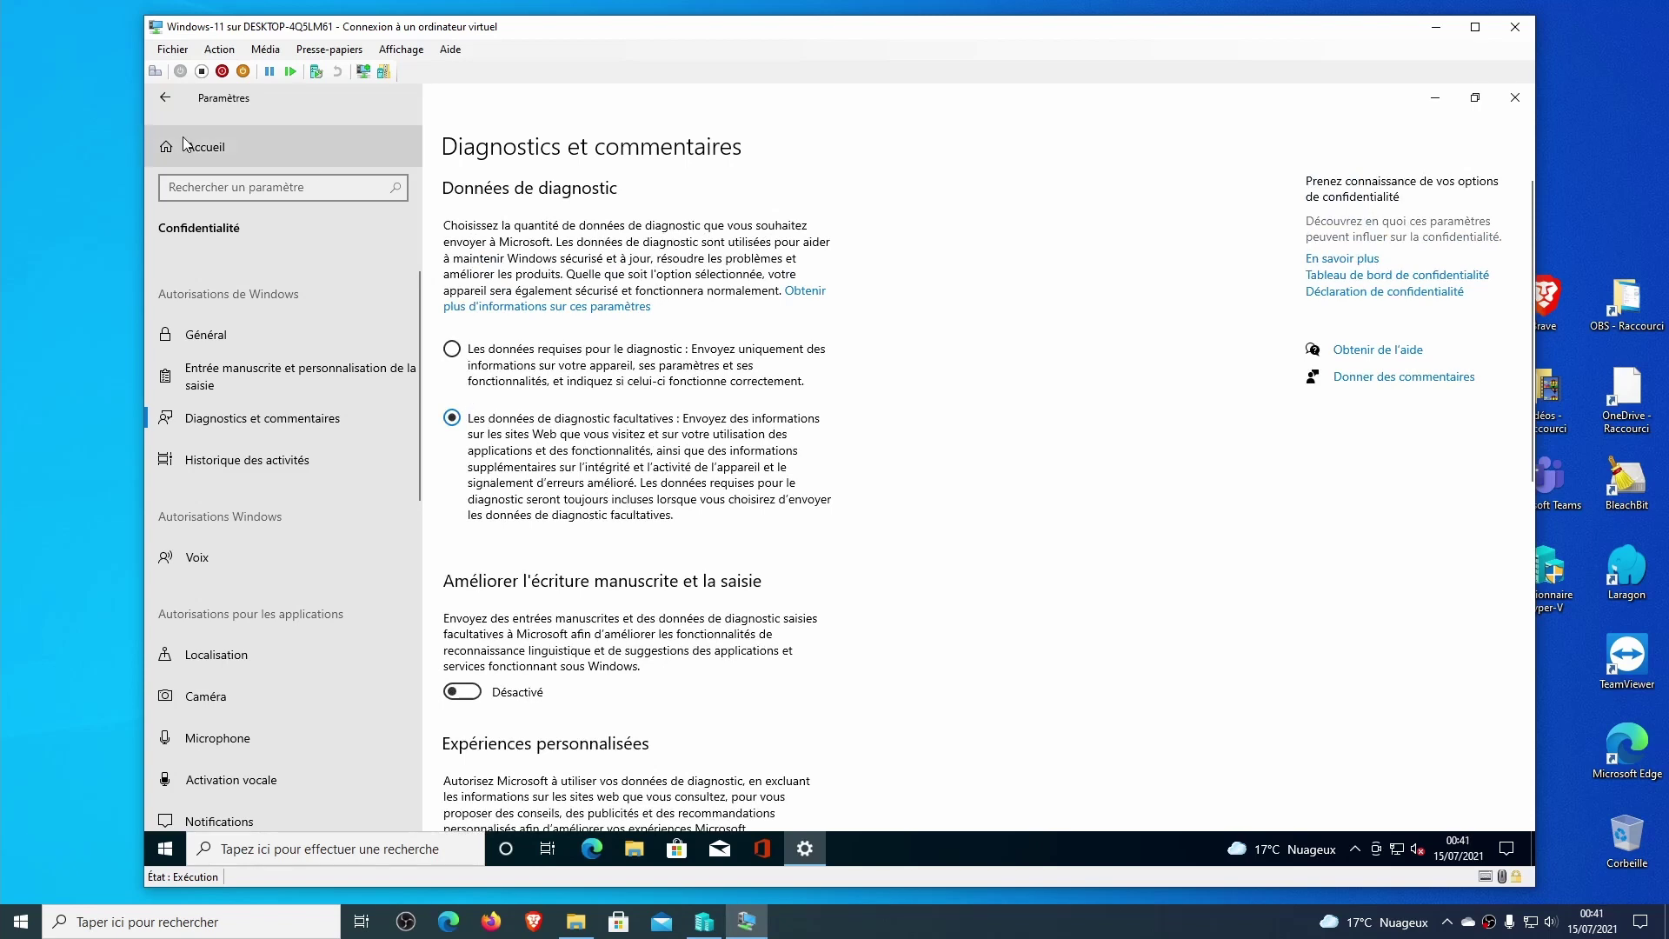
Register for the Windows Insider Program, accept its agreement and close the 'Vous êtes fin prêt !' confirmation.
left_click(235, 148)
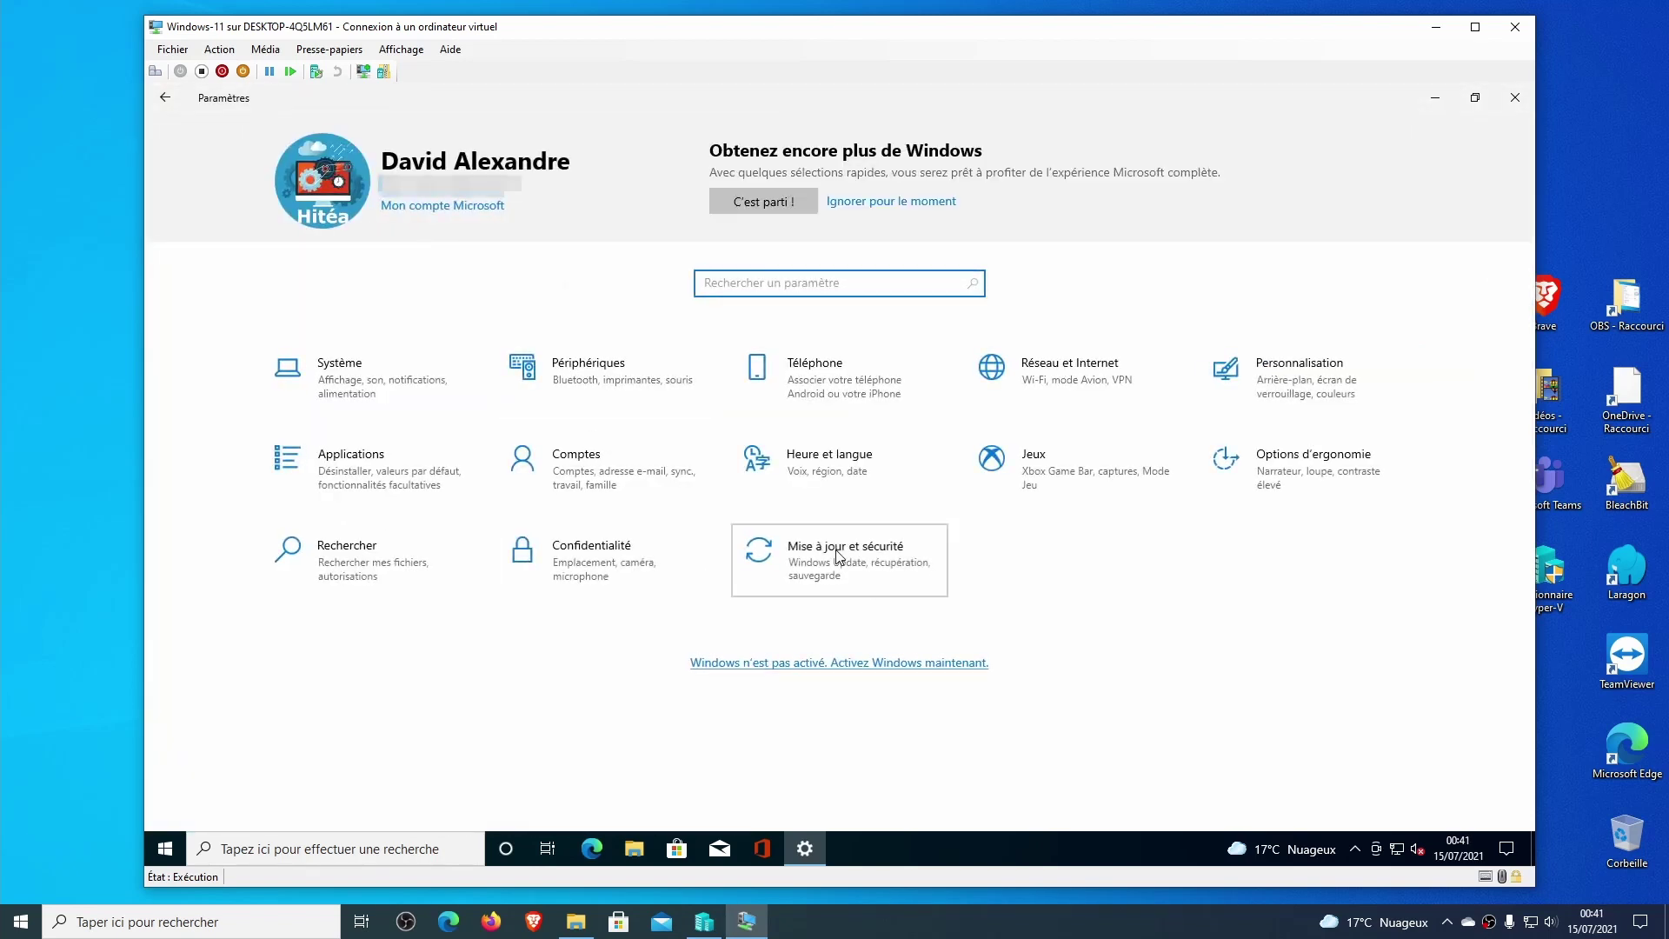
left_click(837, 550)
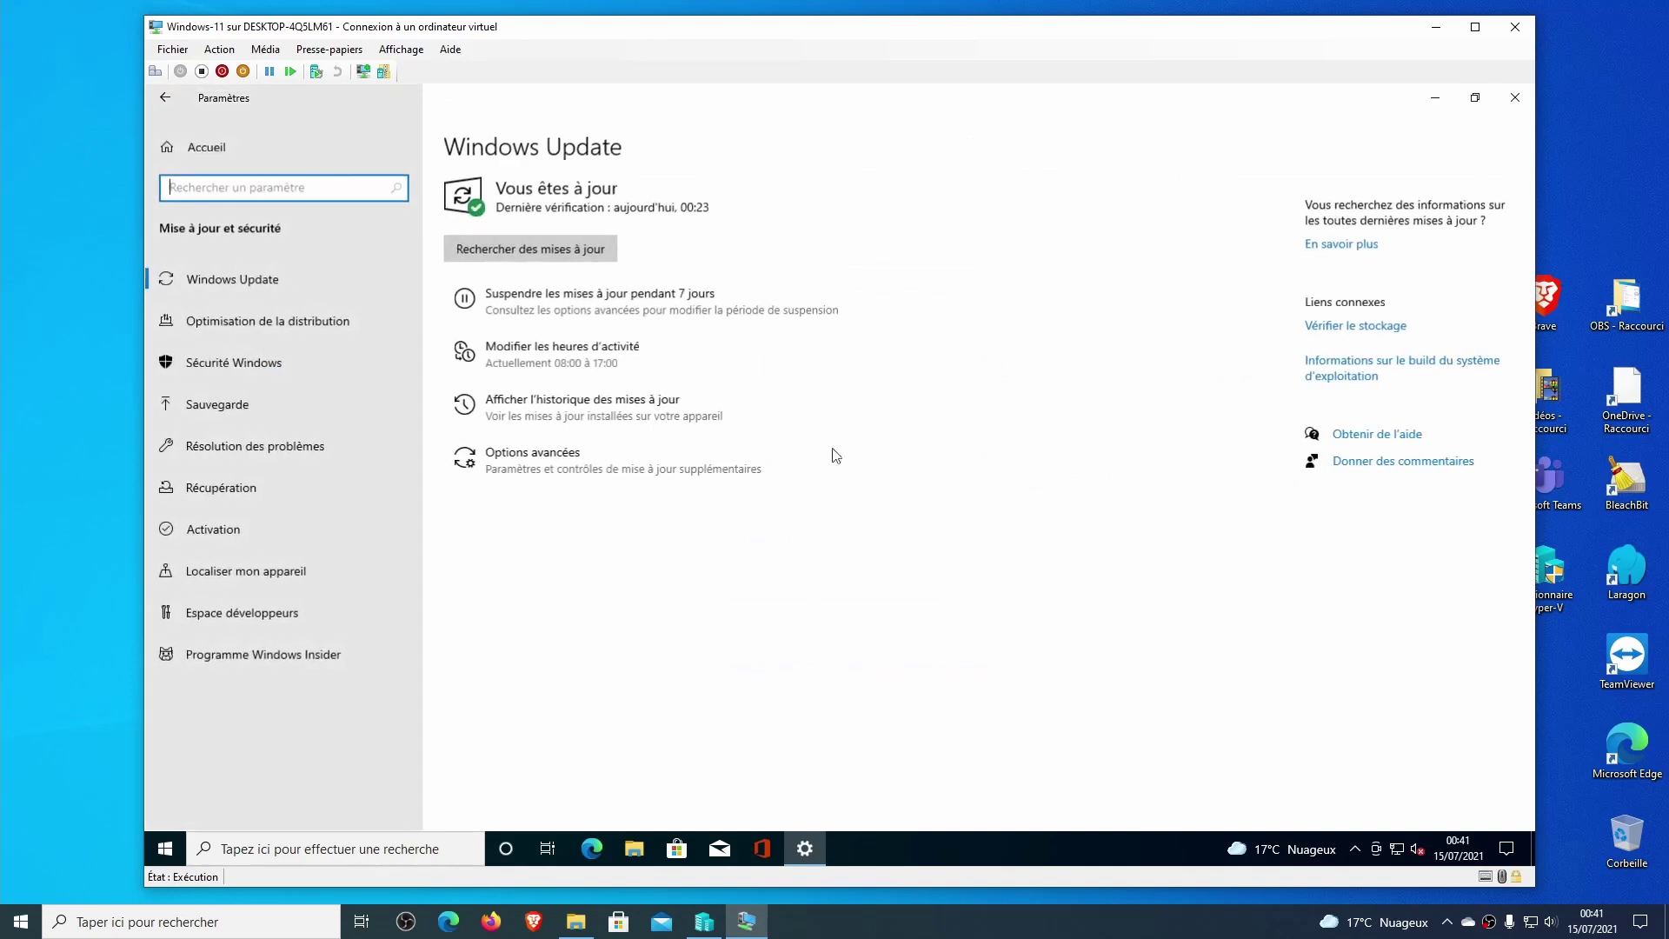
left_click(306, 657)
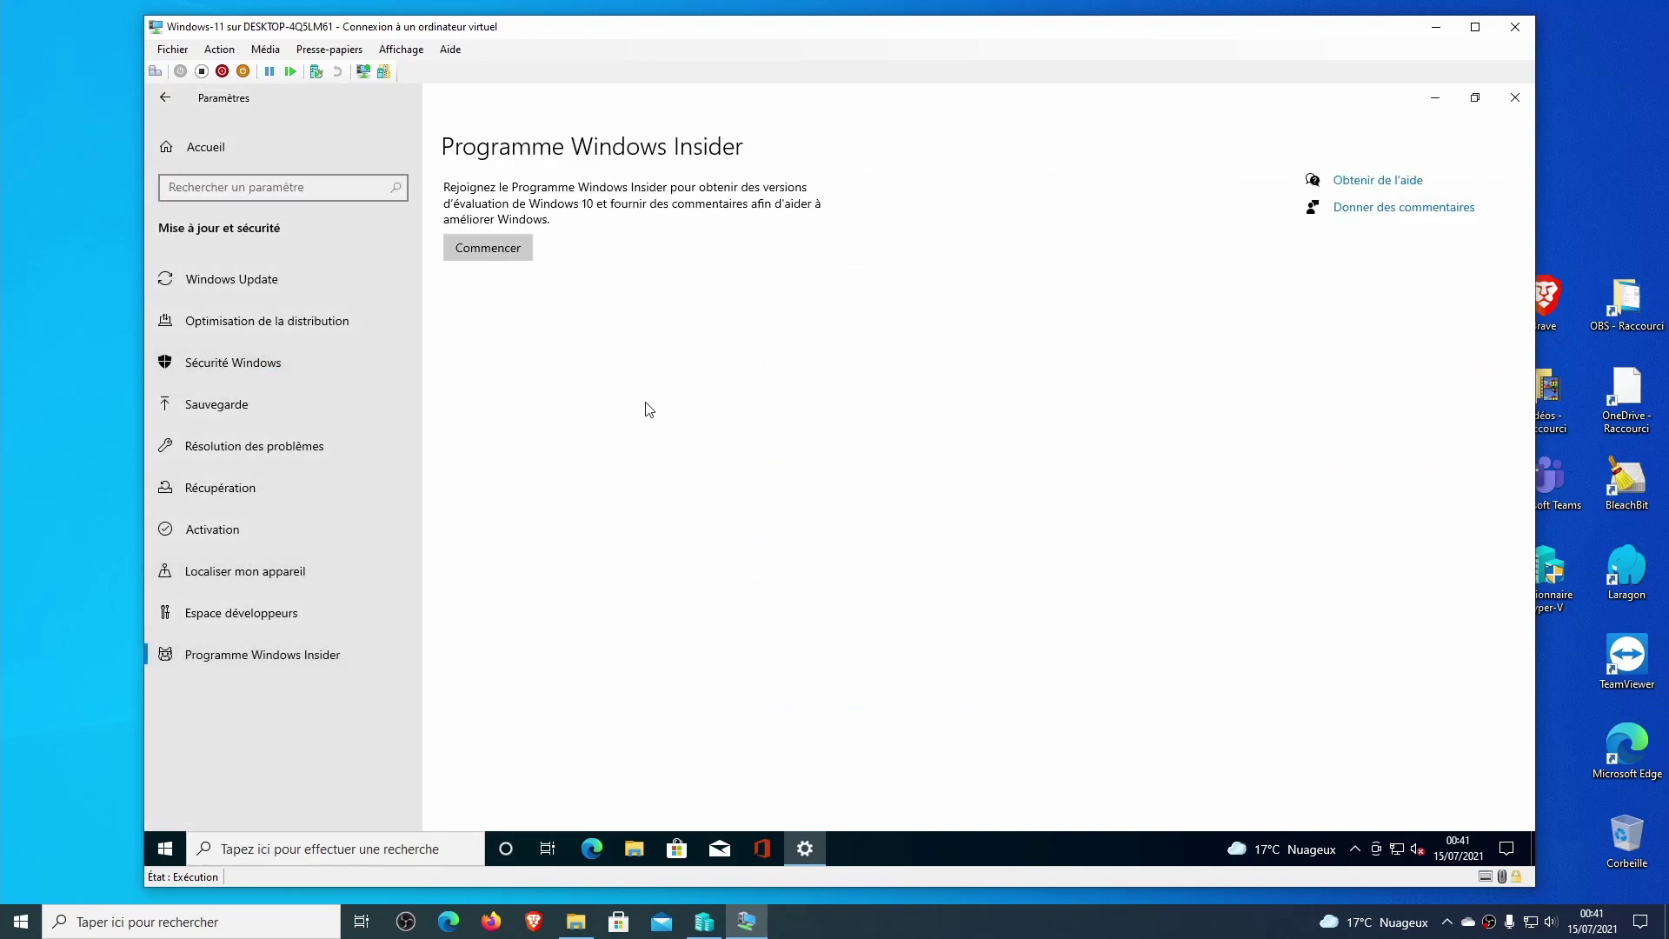
left_click(508, 261)
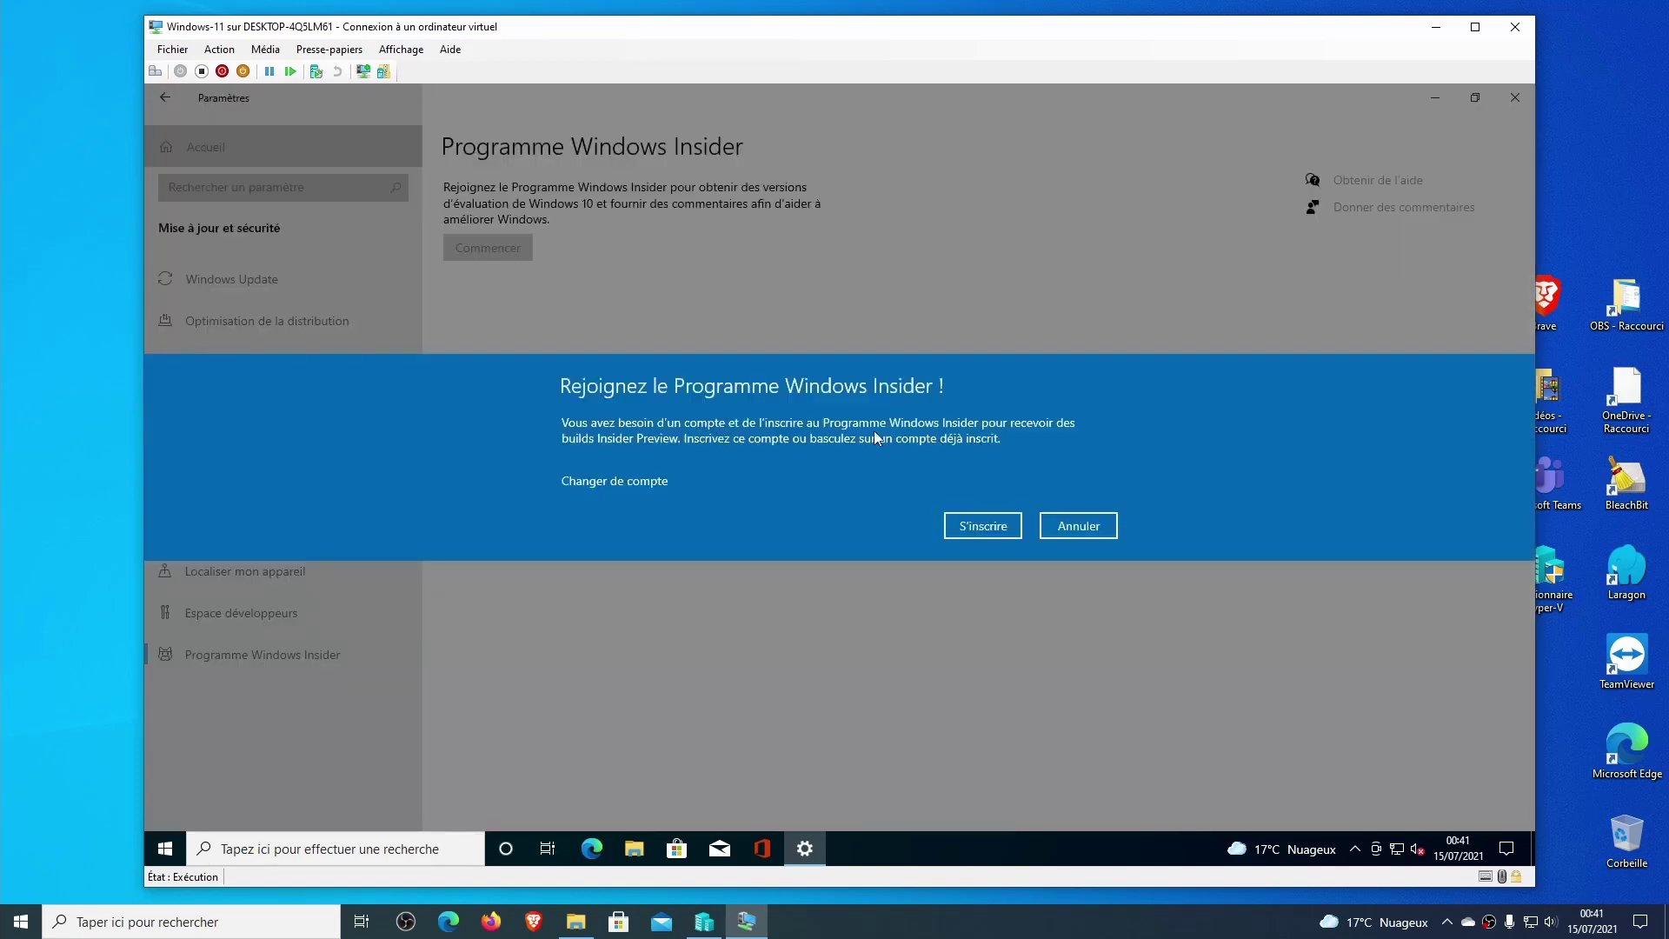
left_click(982, 526)
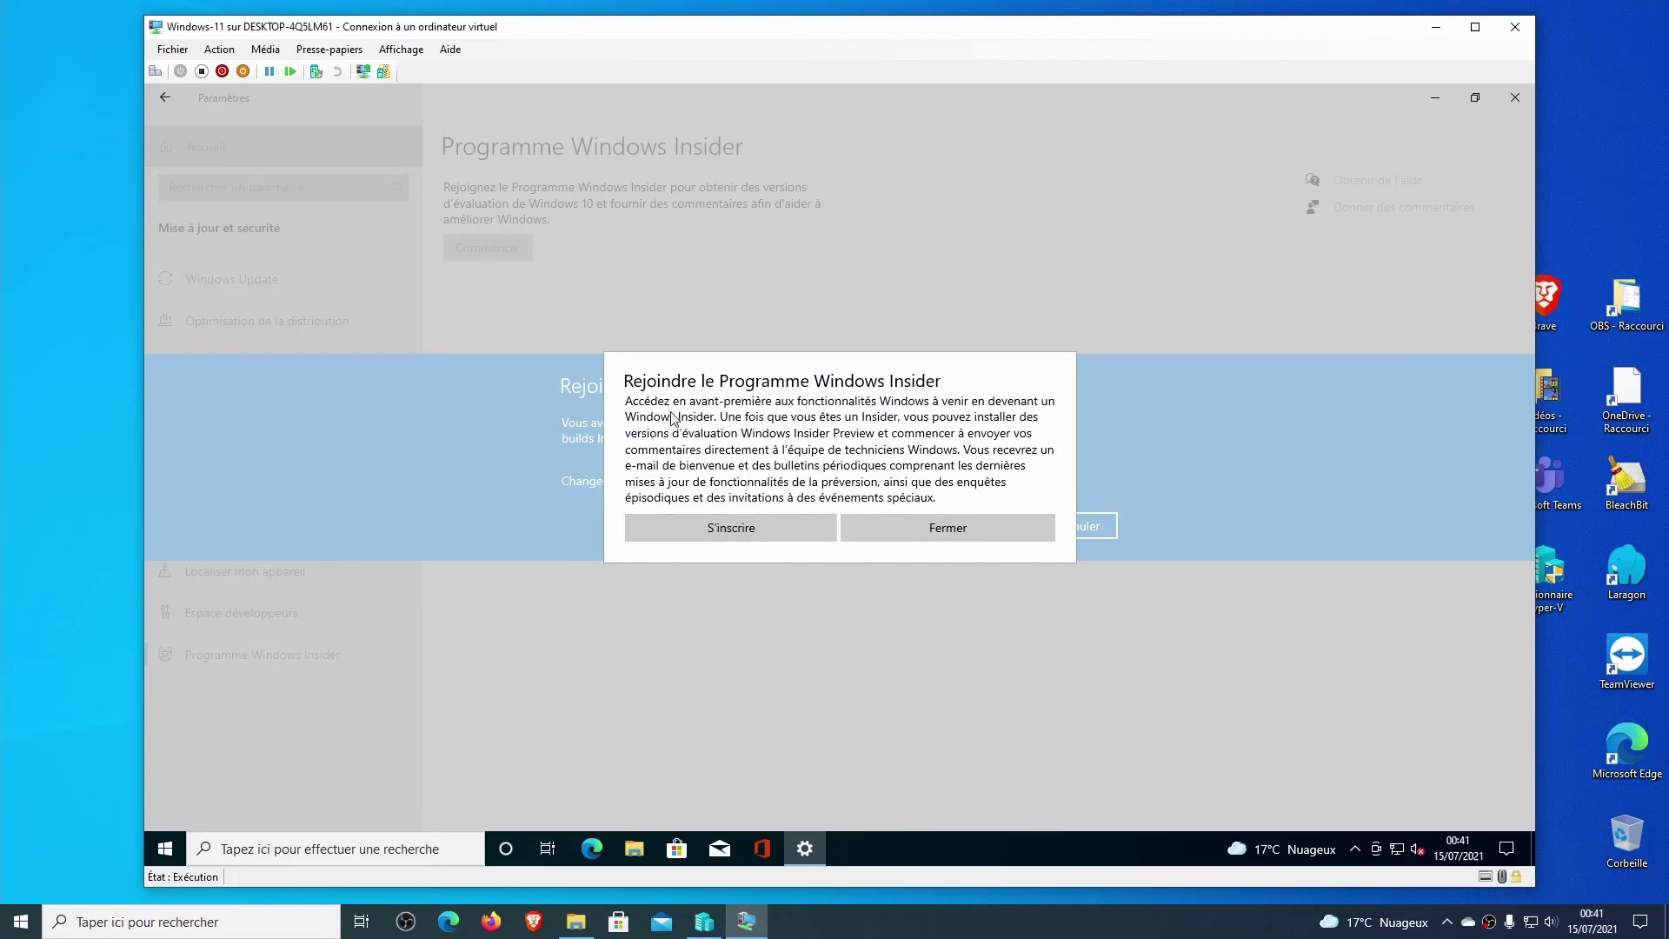
left_click(718, 522)
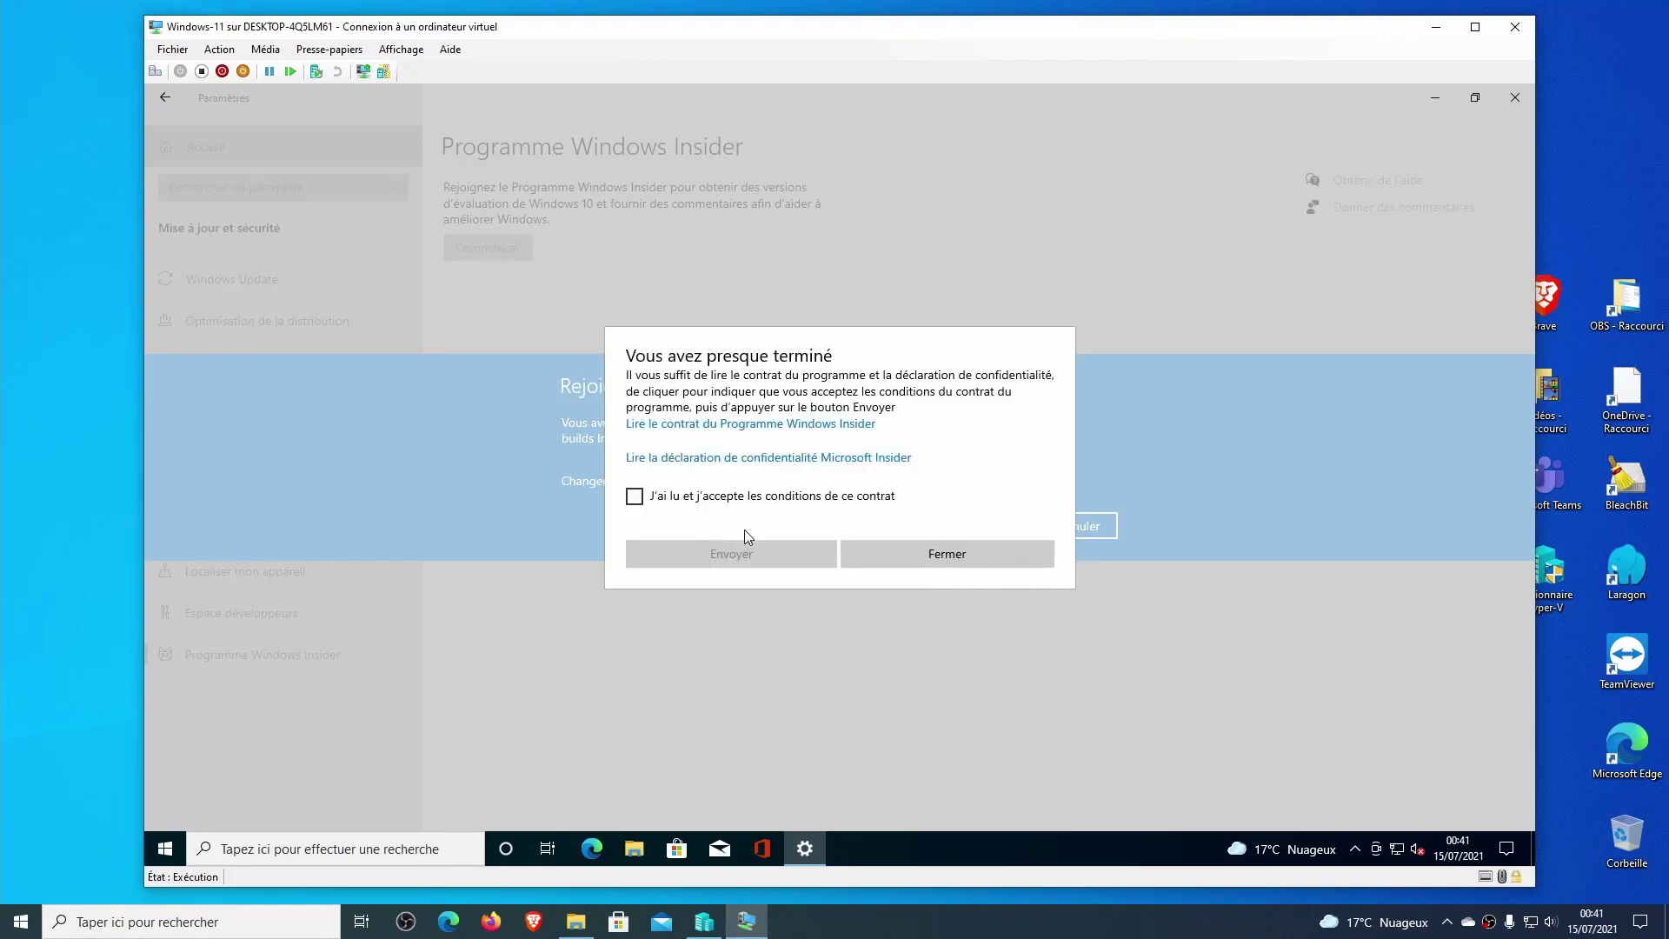
left_click(681, 502)
left_click(739, 558)
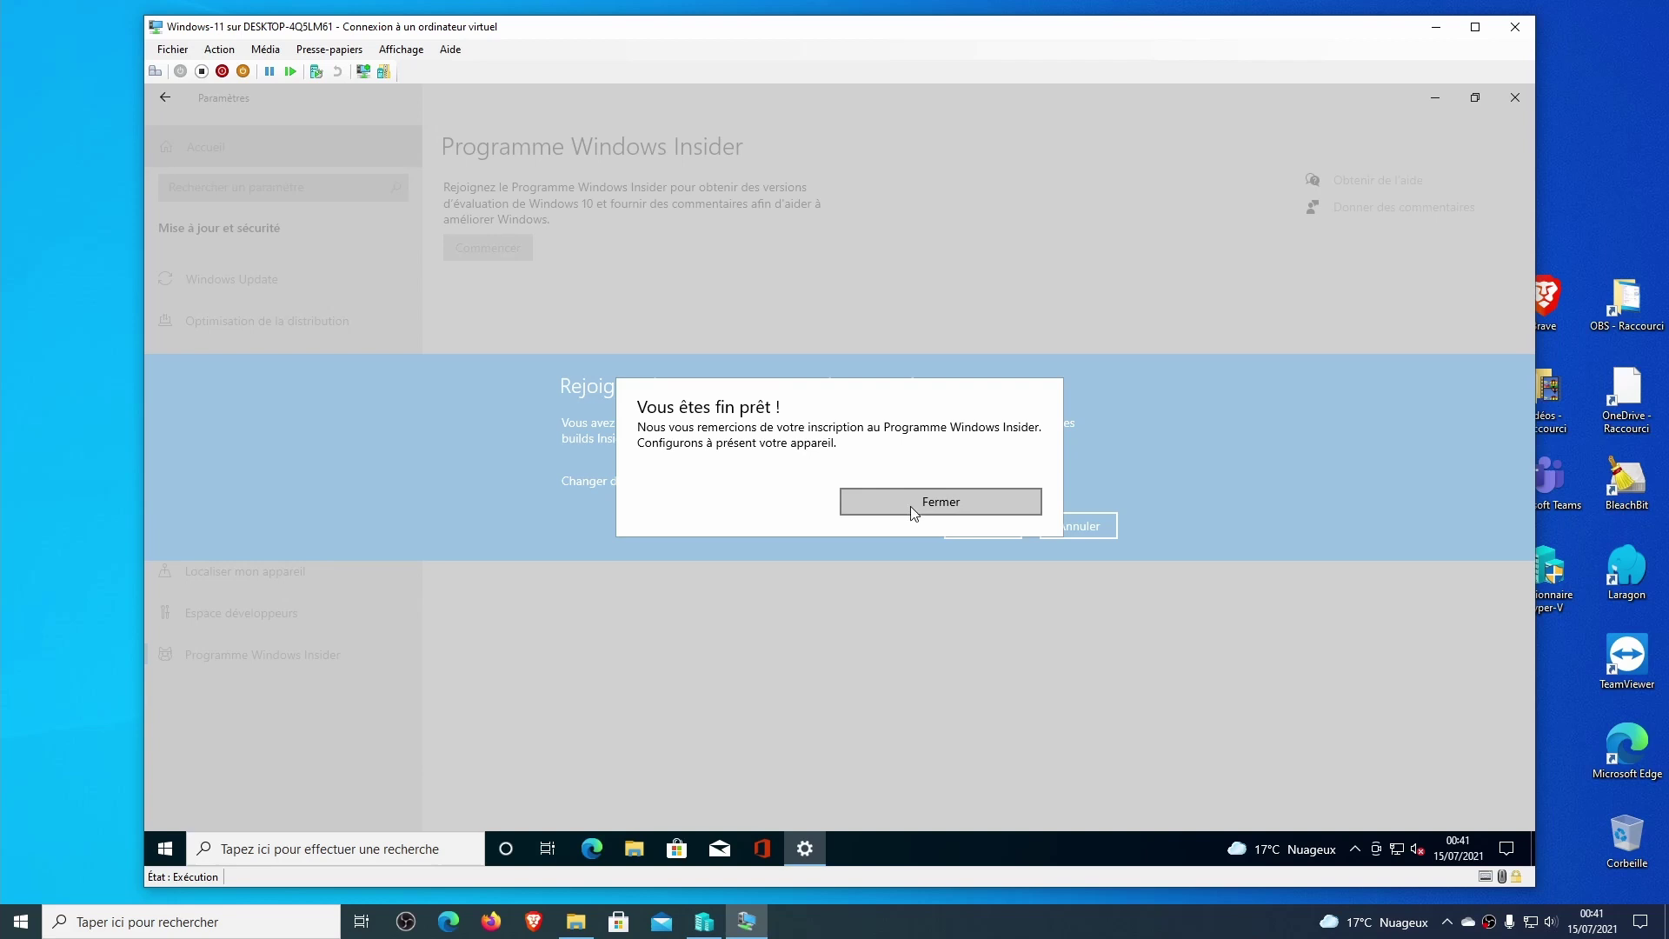
left_click(909, 504)
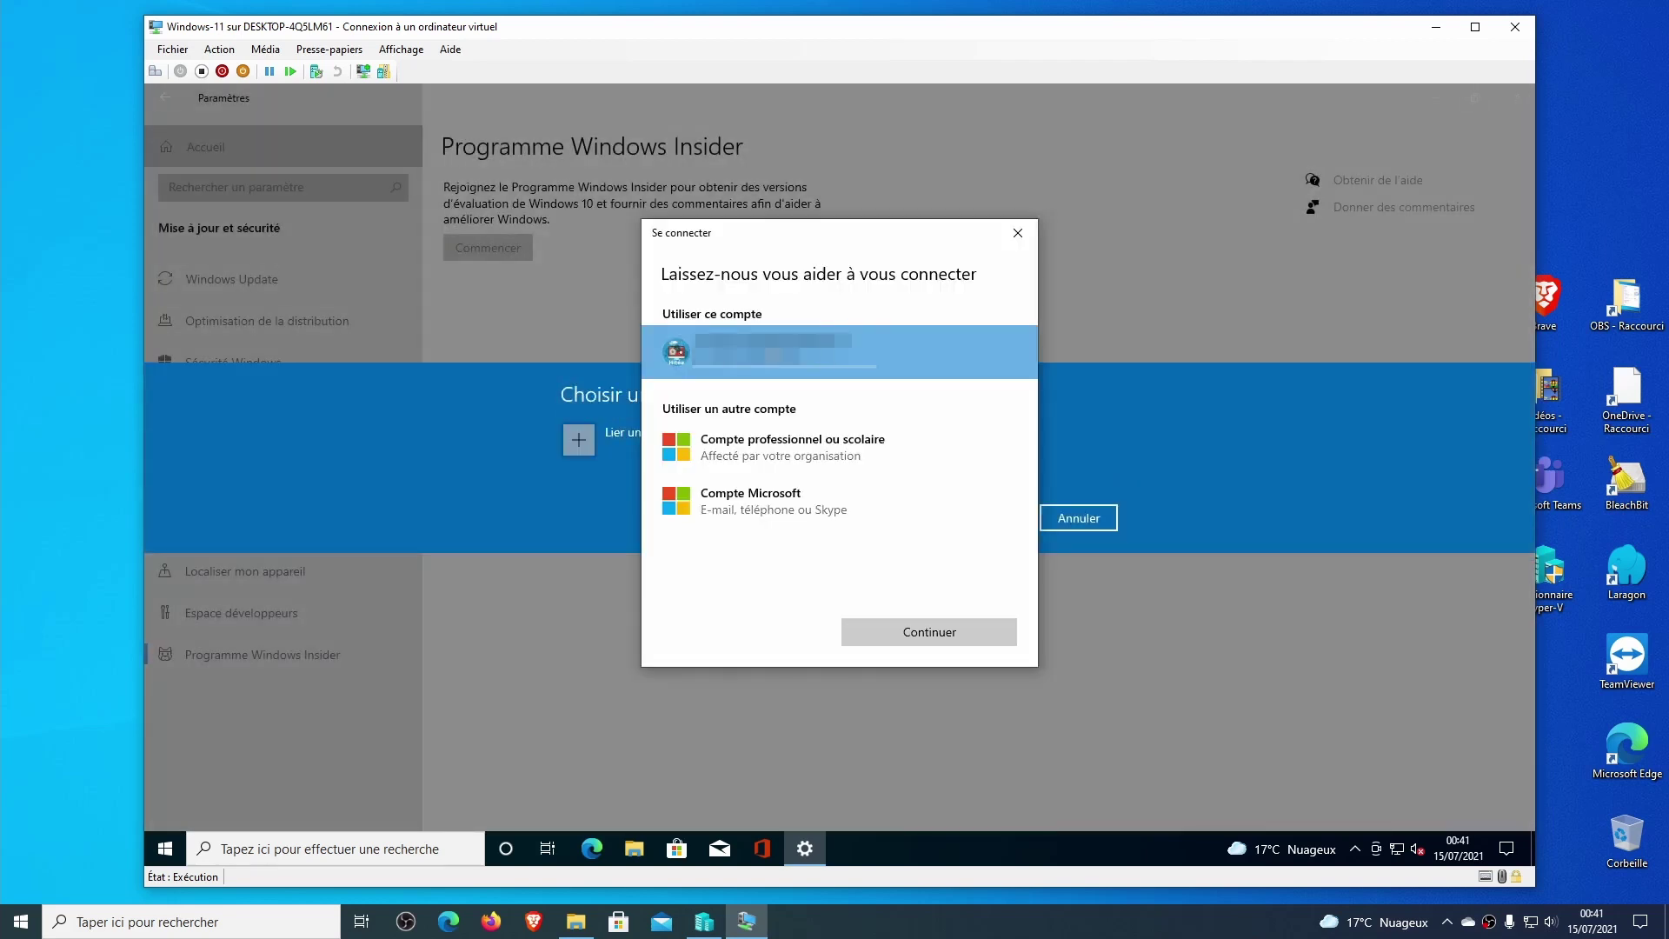
Keep the linked account, pick Canal Dev, confirm twice and choose Redémarrer ultérieurement.
left_click(936, 631)
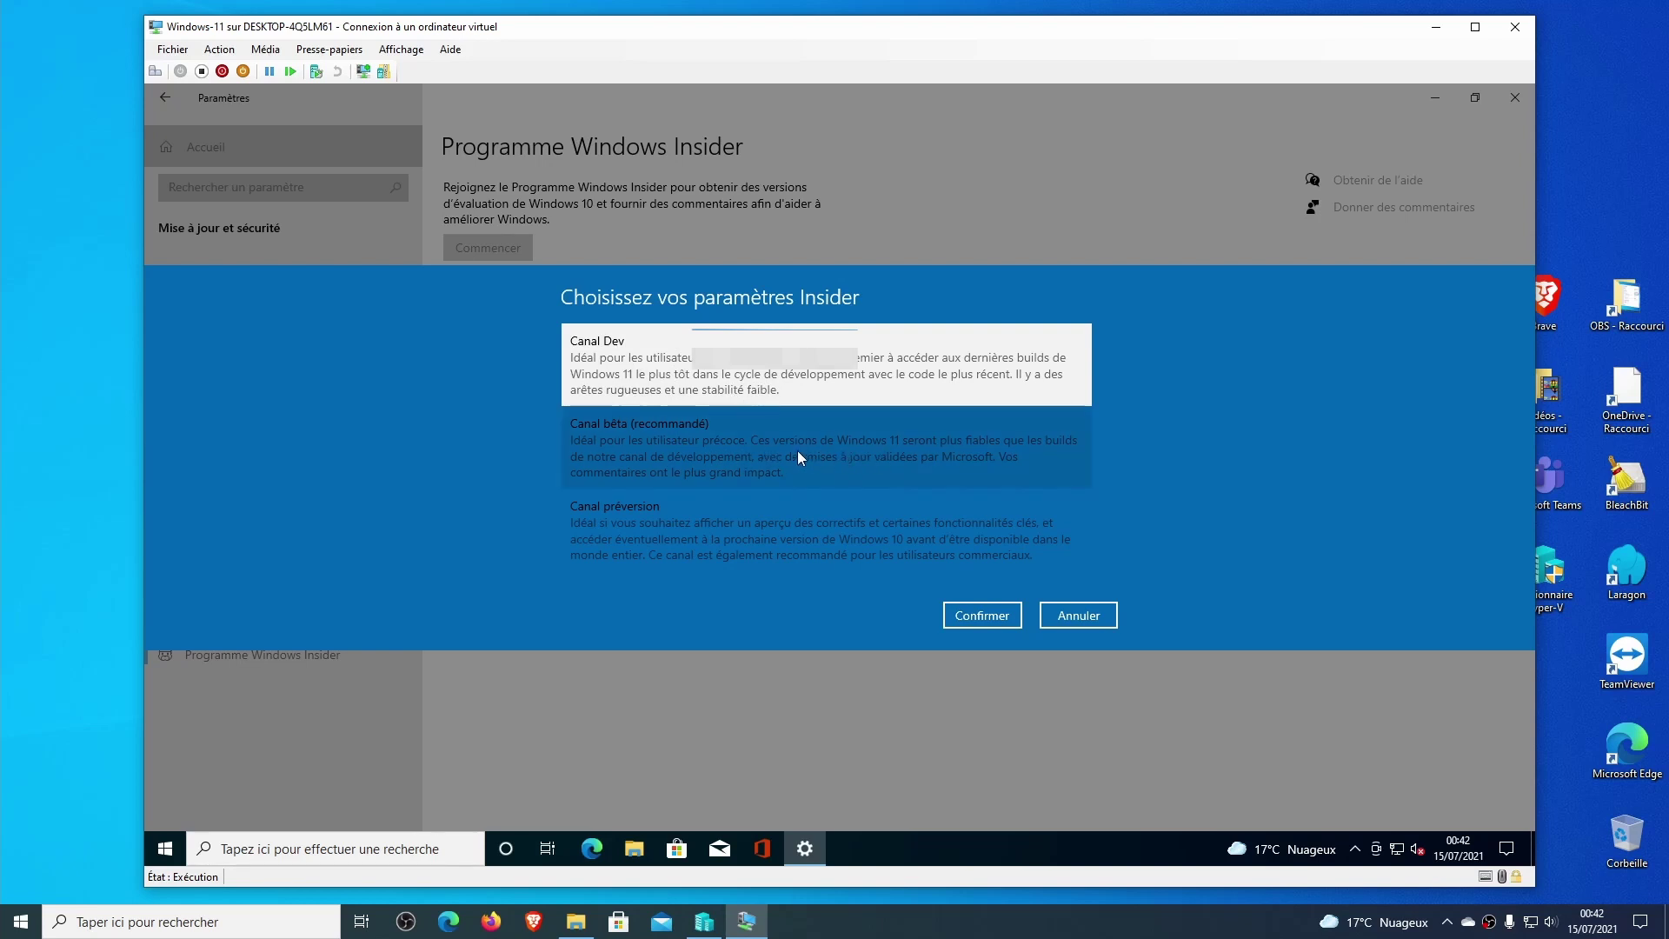
left_click(686, 447)
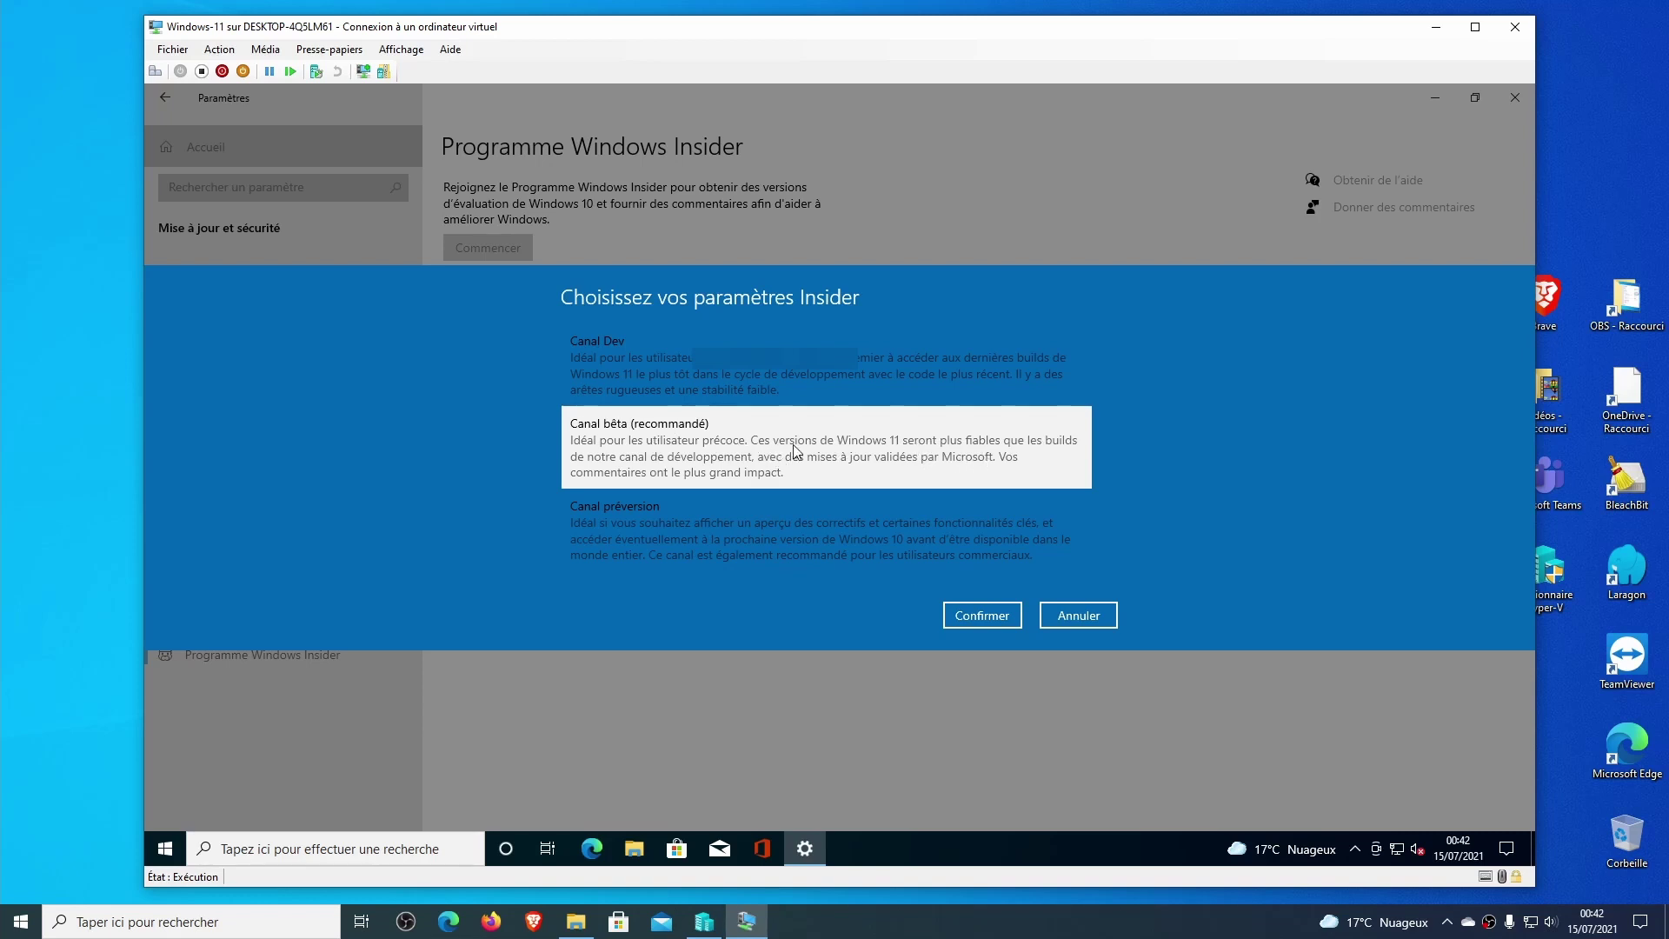
left_click(853, 374)
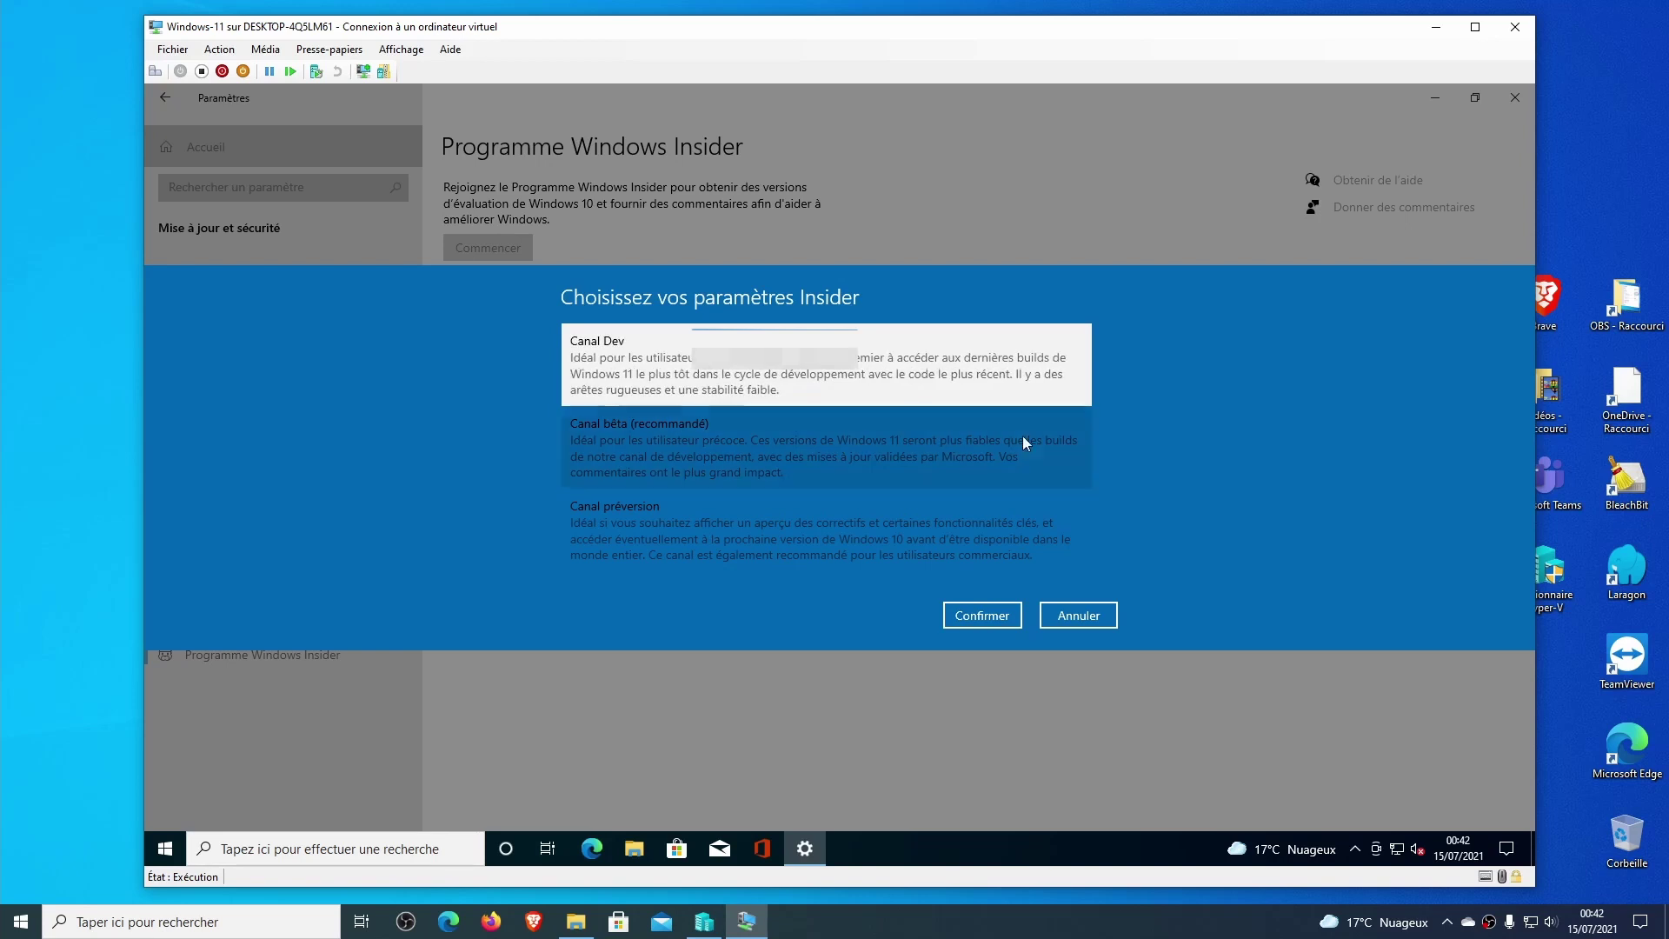
left_click(994, 619)
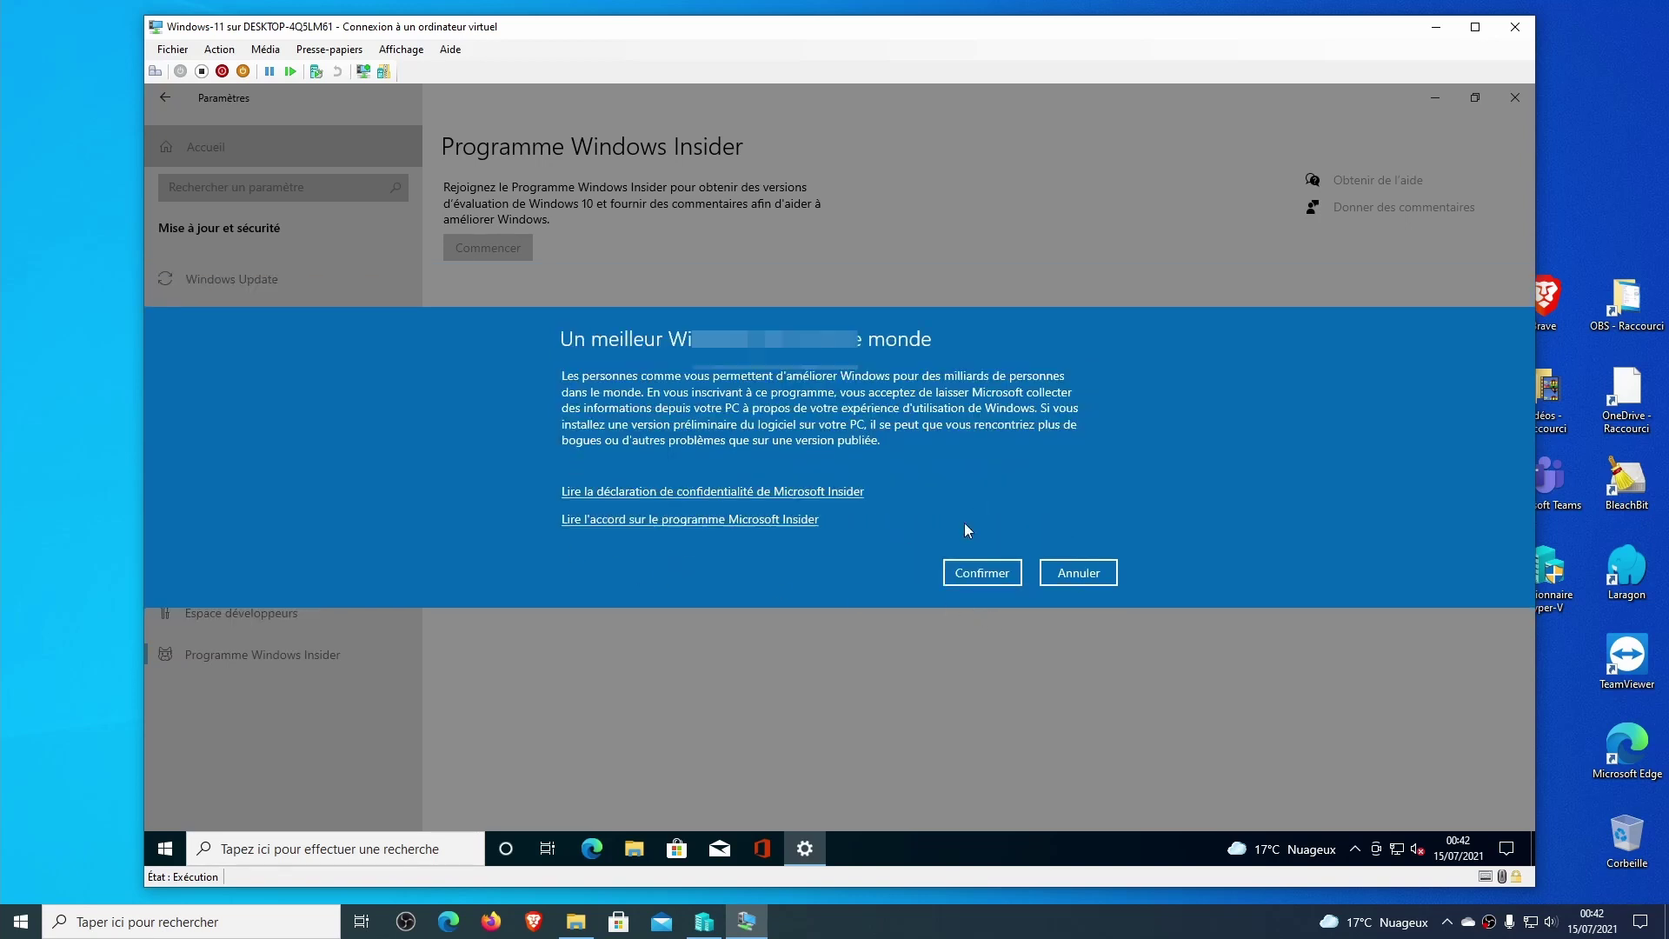
left_click(984, 577)
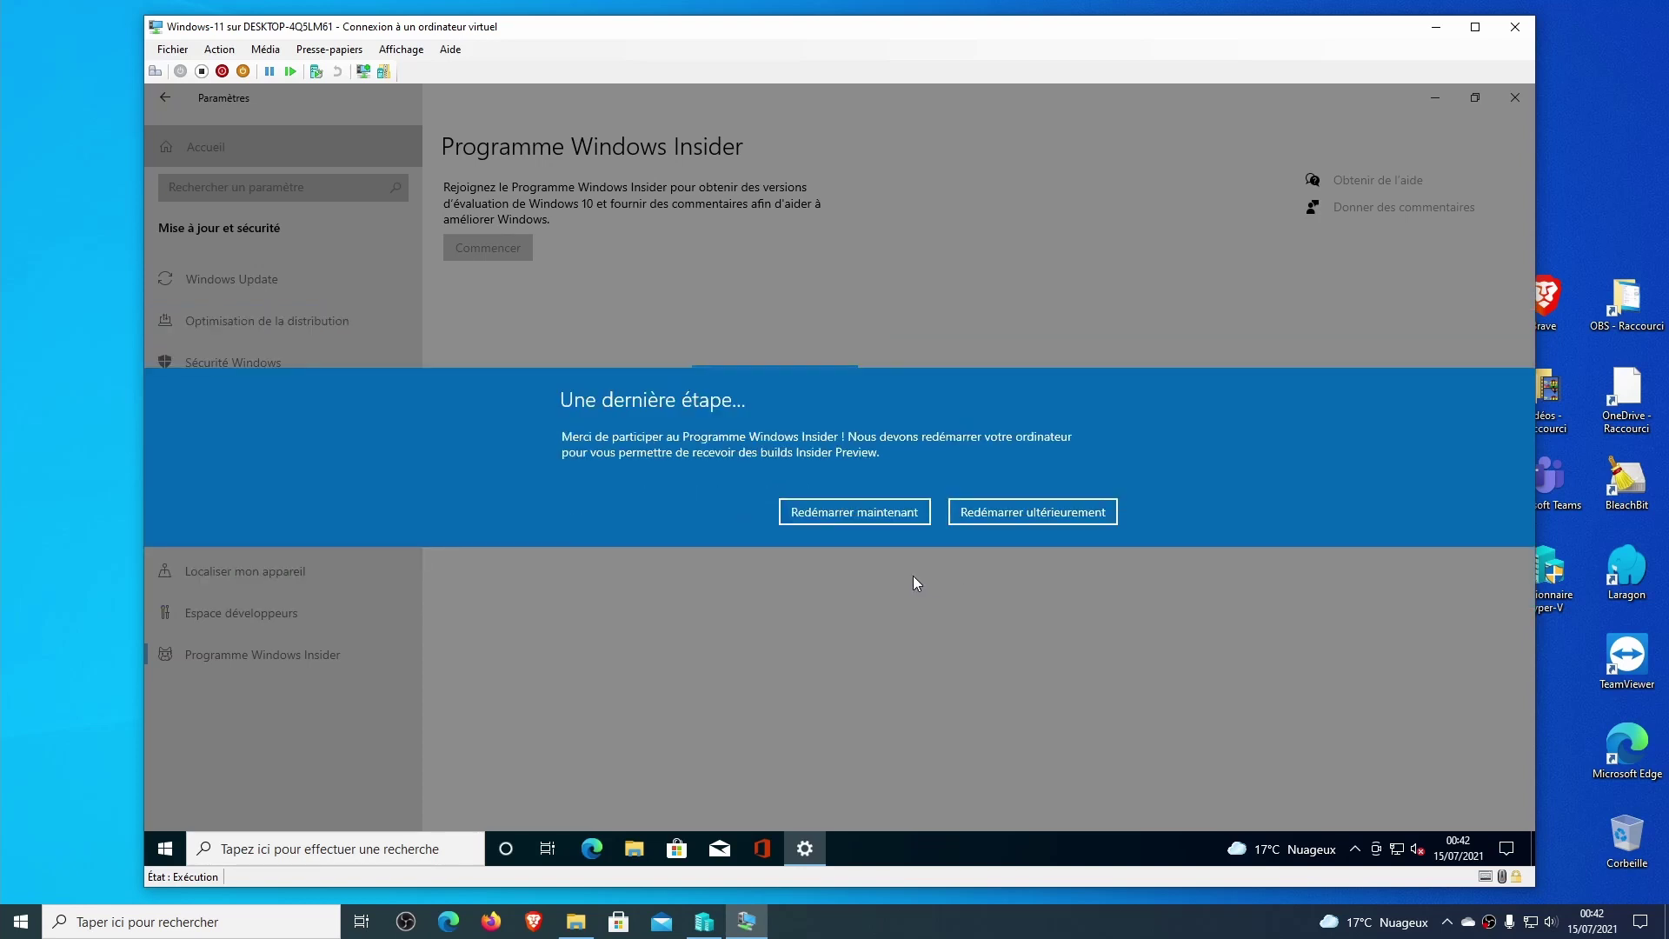
left_click(843, 515)
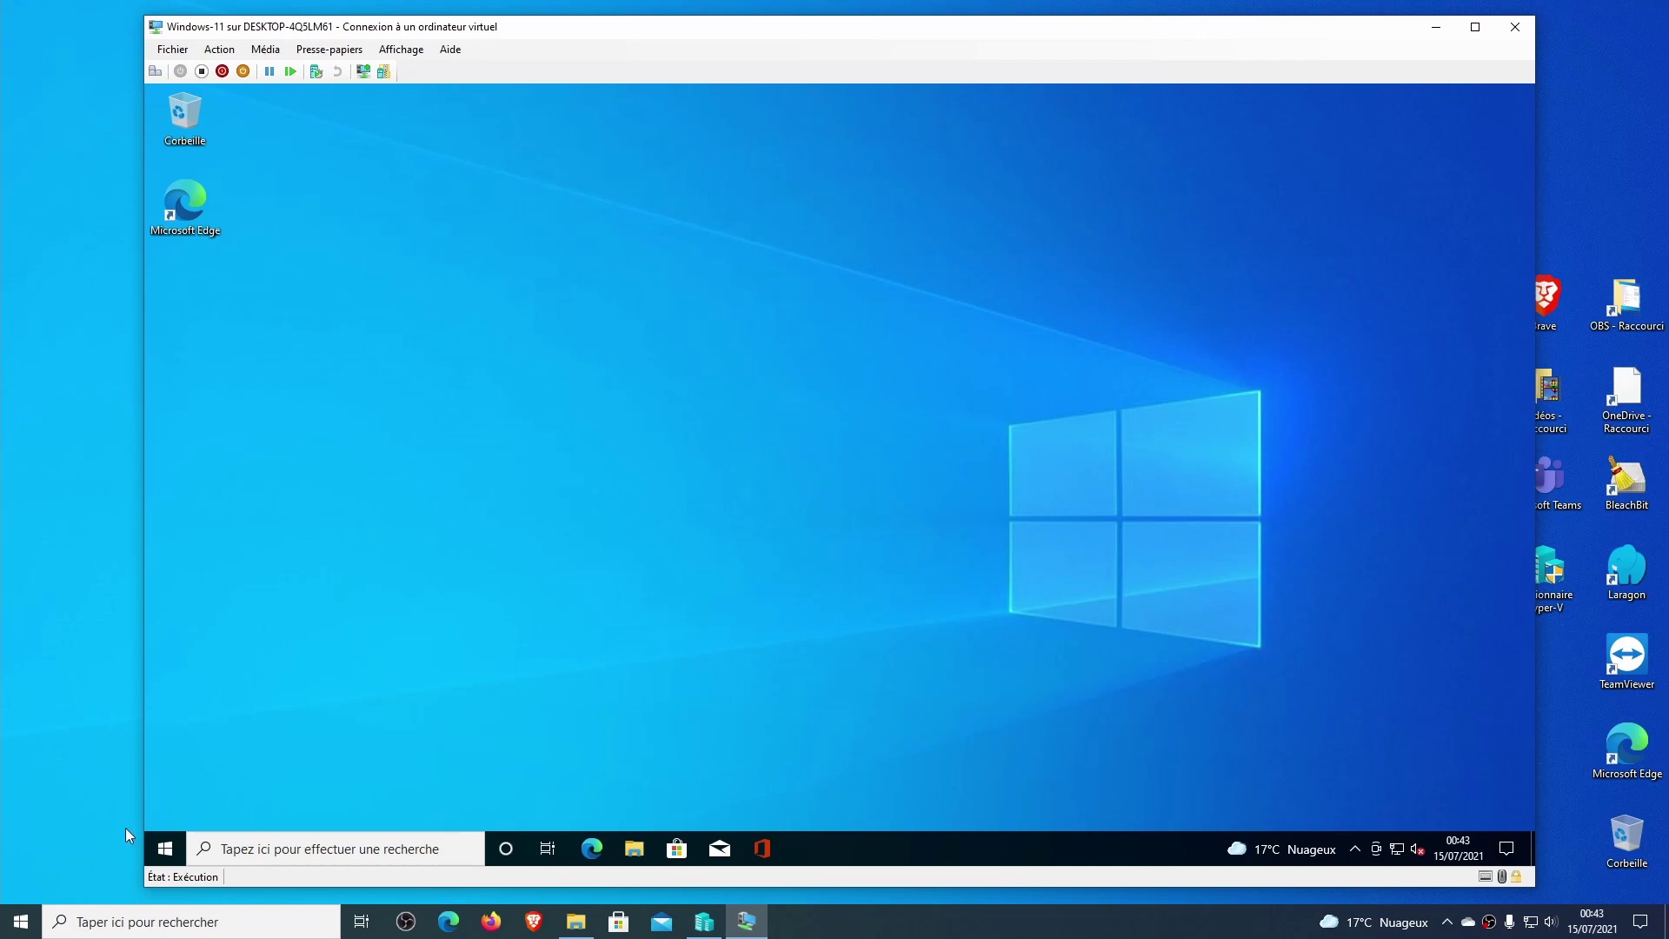
In maximized Settings, run Rechercher des mises à jour under Mise à jour et sécurité.
left_click(165, 848)
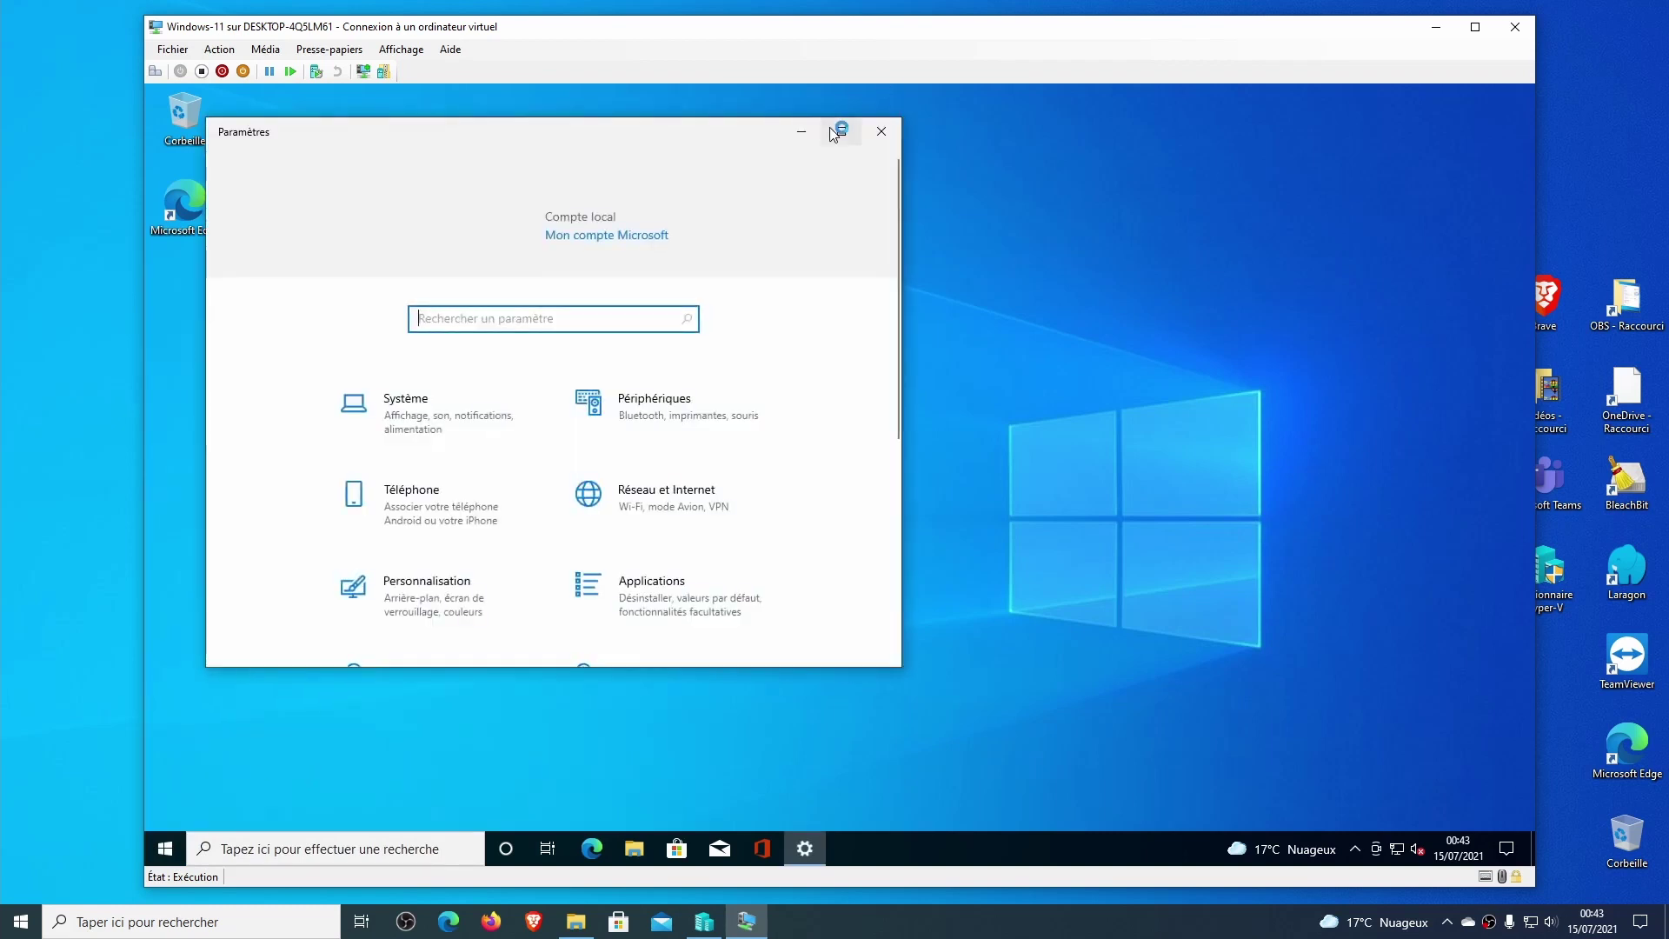
left_click(842, 131)
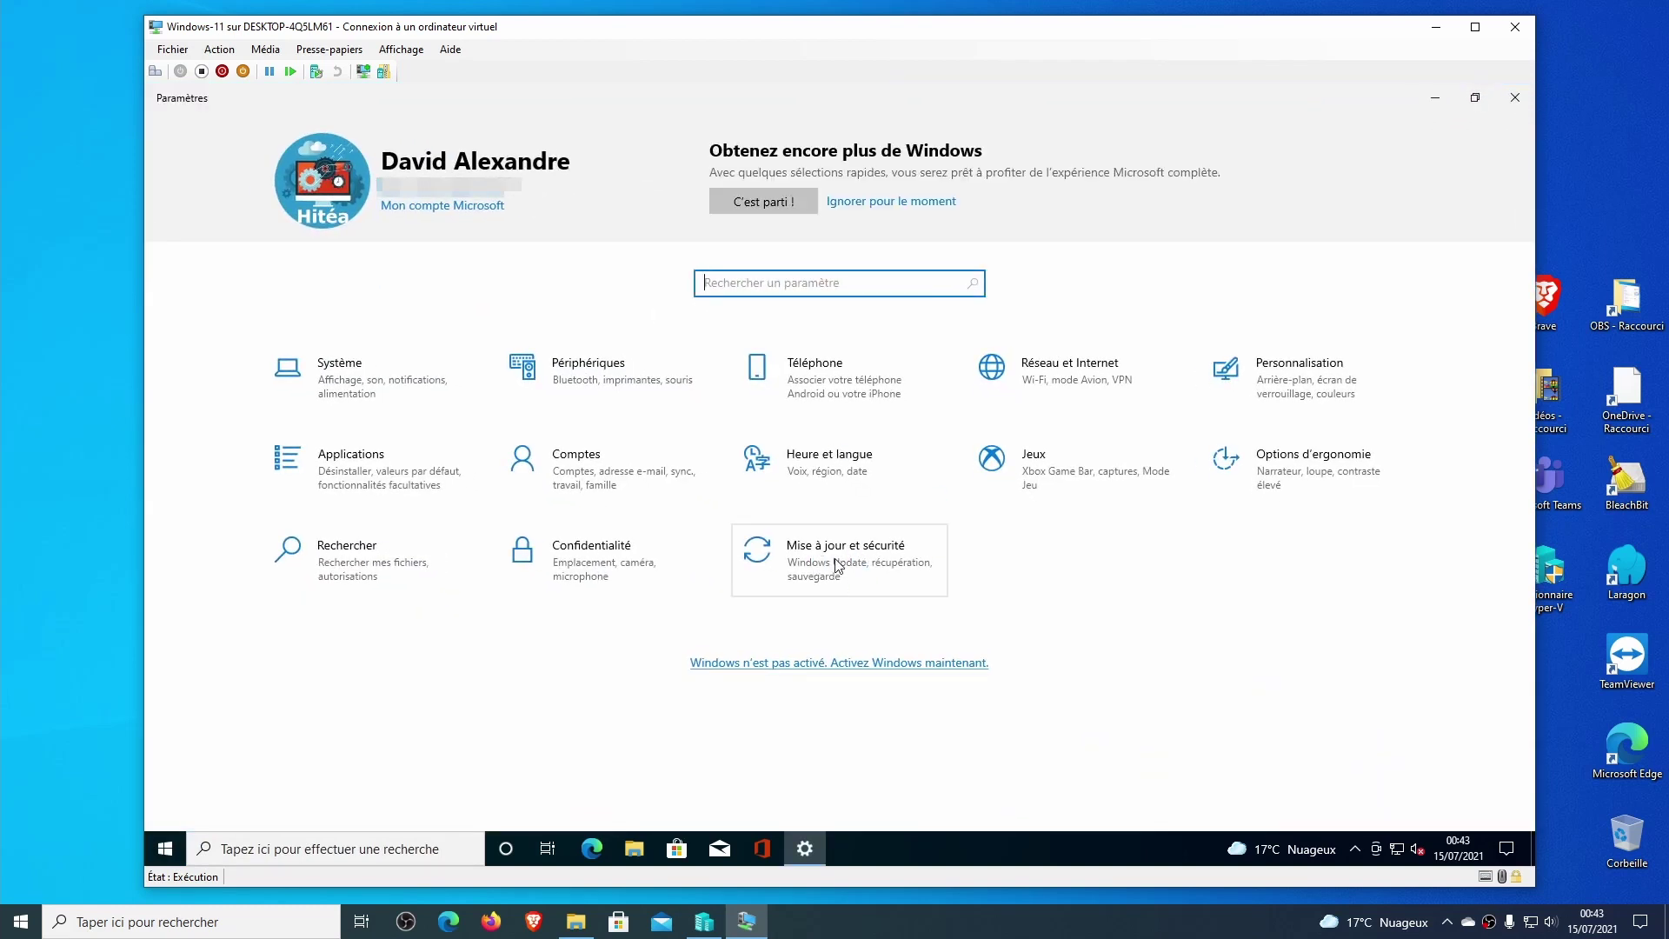
left_click(839, 564)
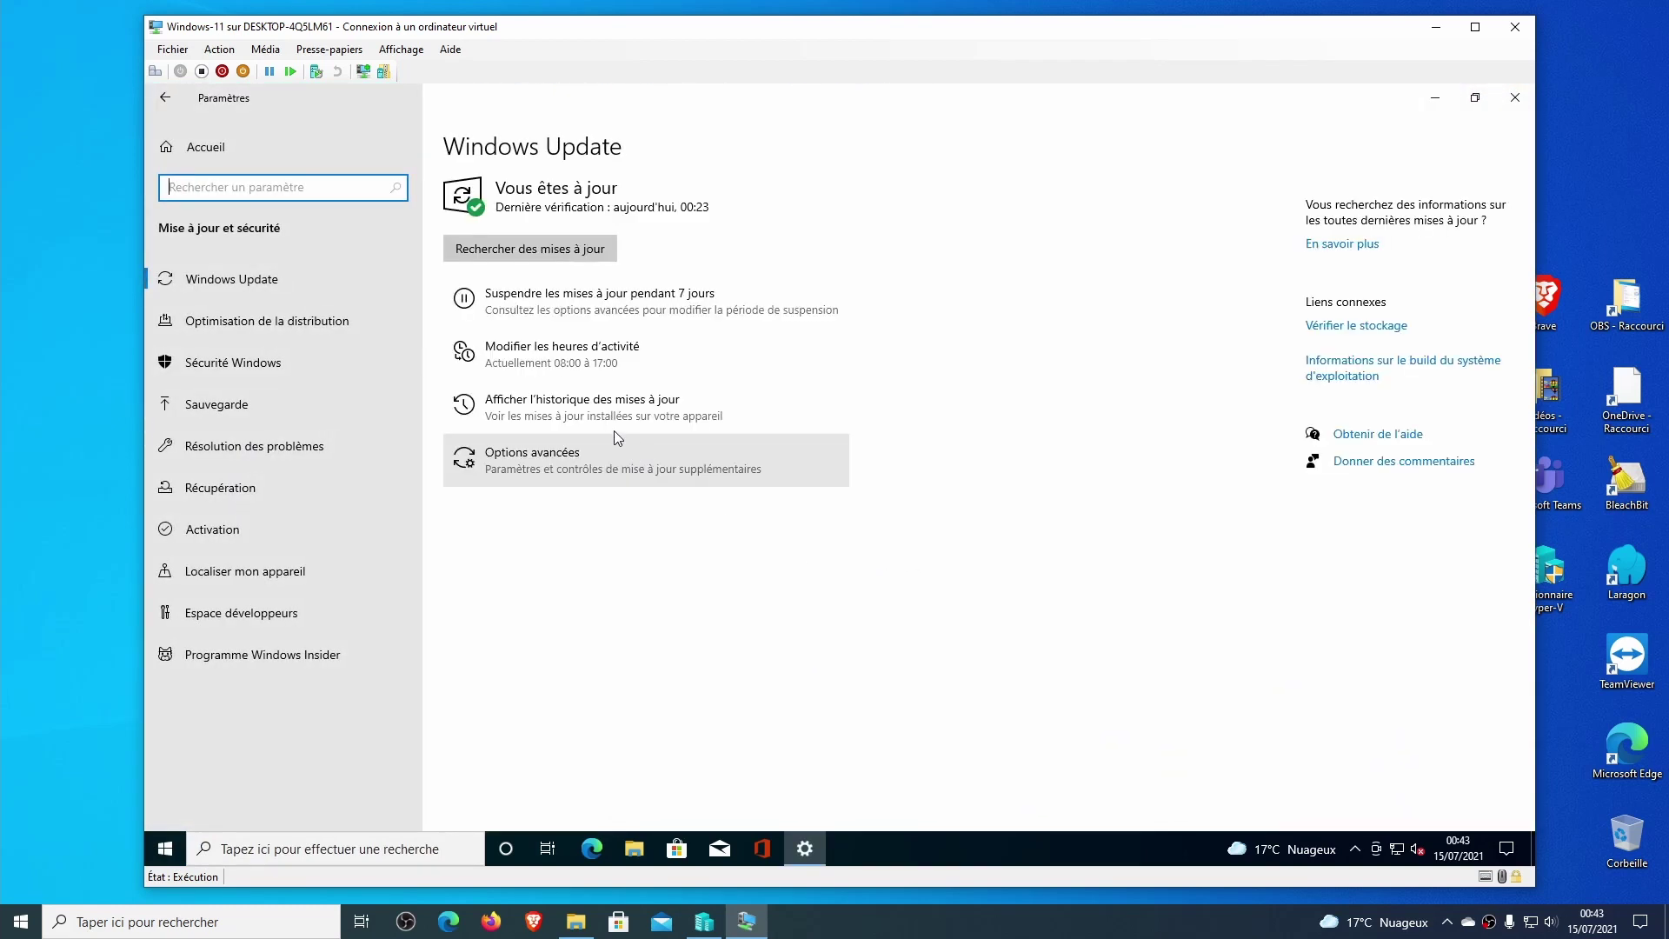
left_click(533, 250)
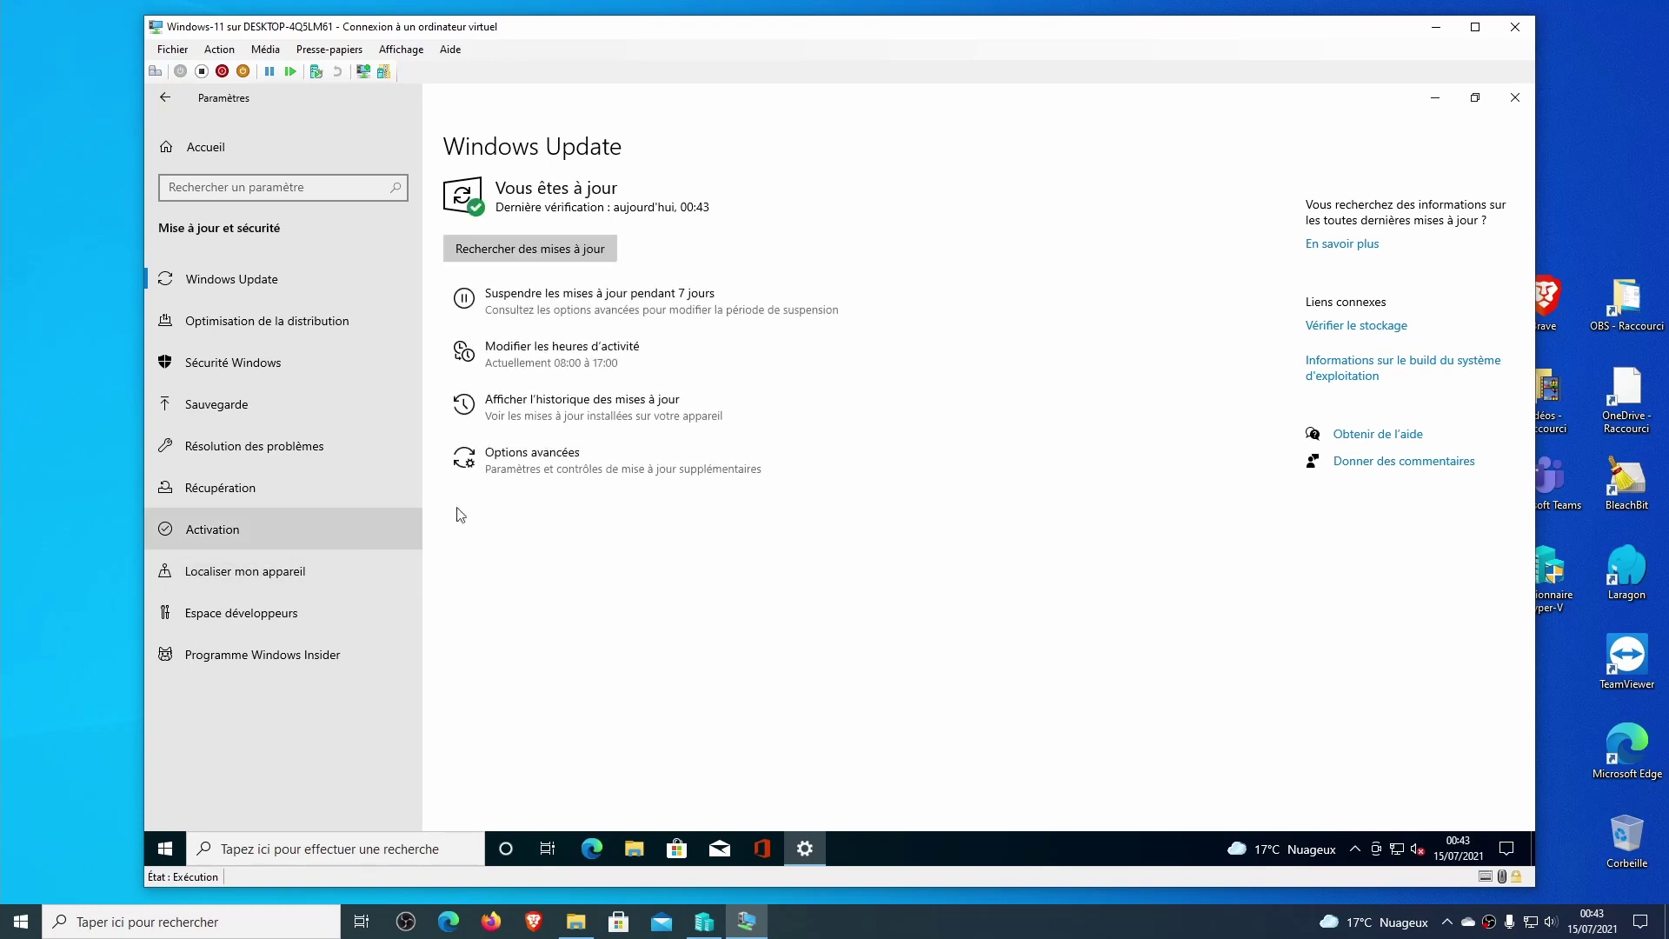
left_click(561, 254)
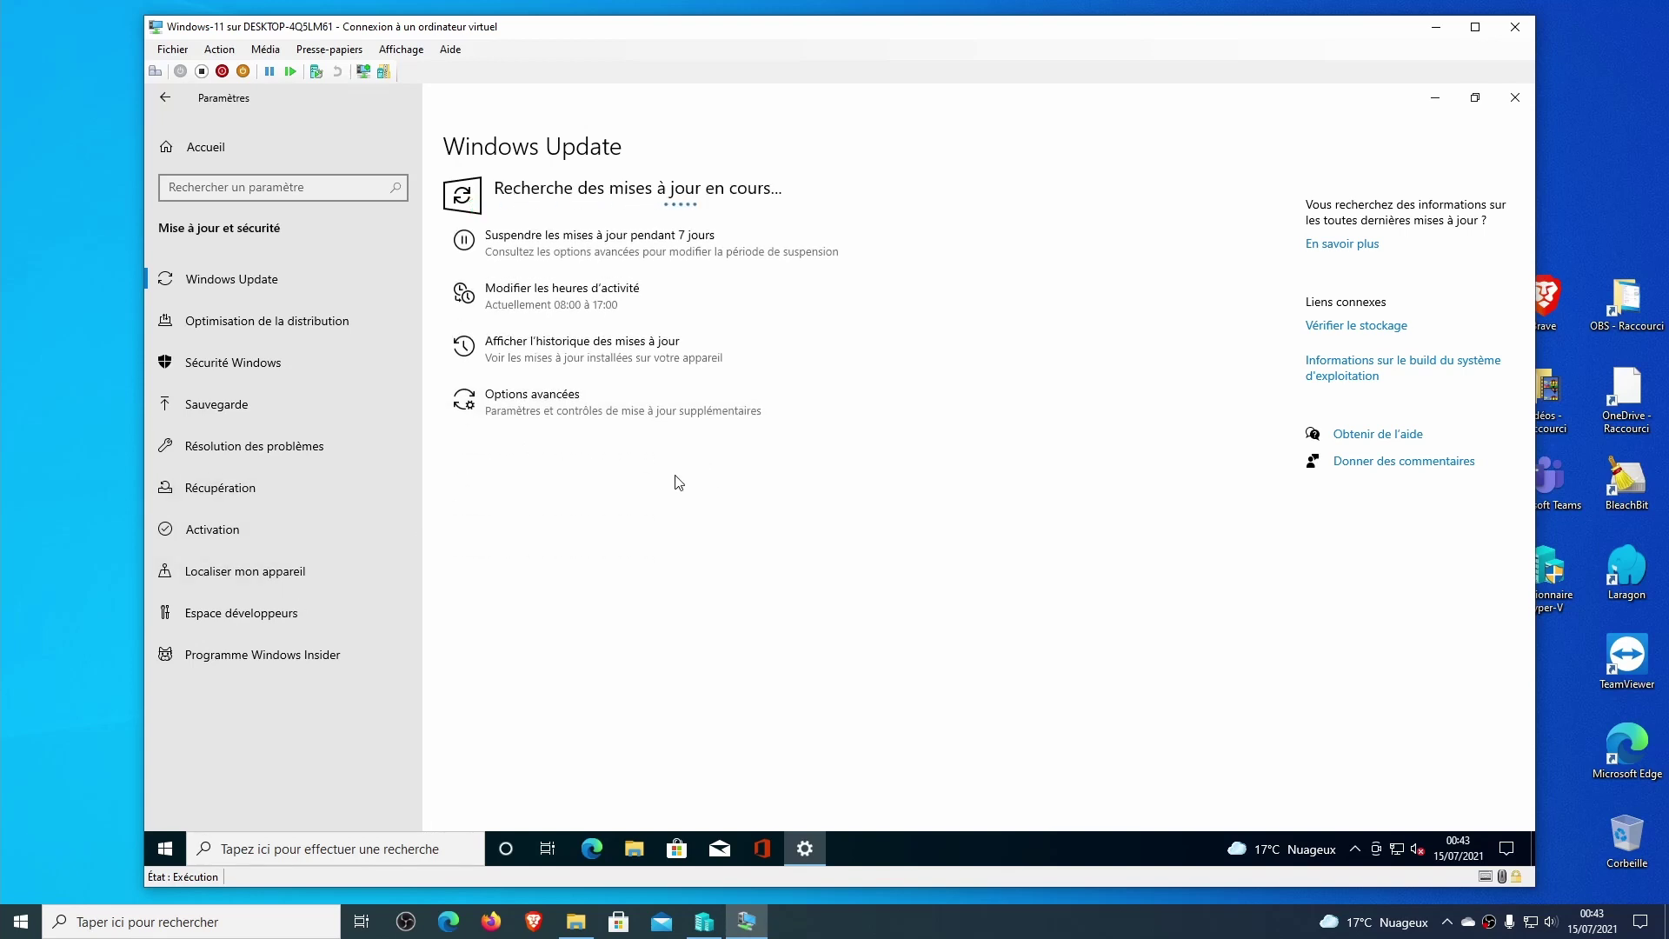
Verify Windows Update is preparing Windows 11 Insider Preview 10.0.22000.65.
left_click(325, 667)
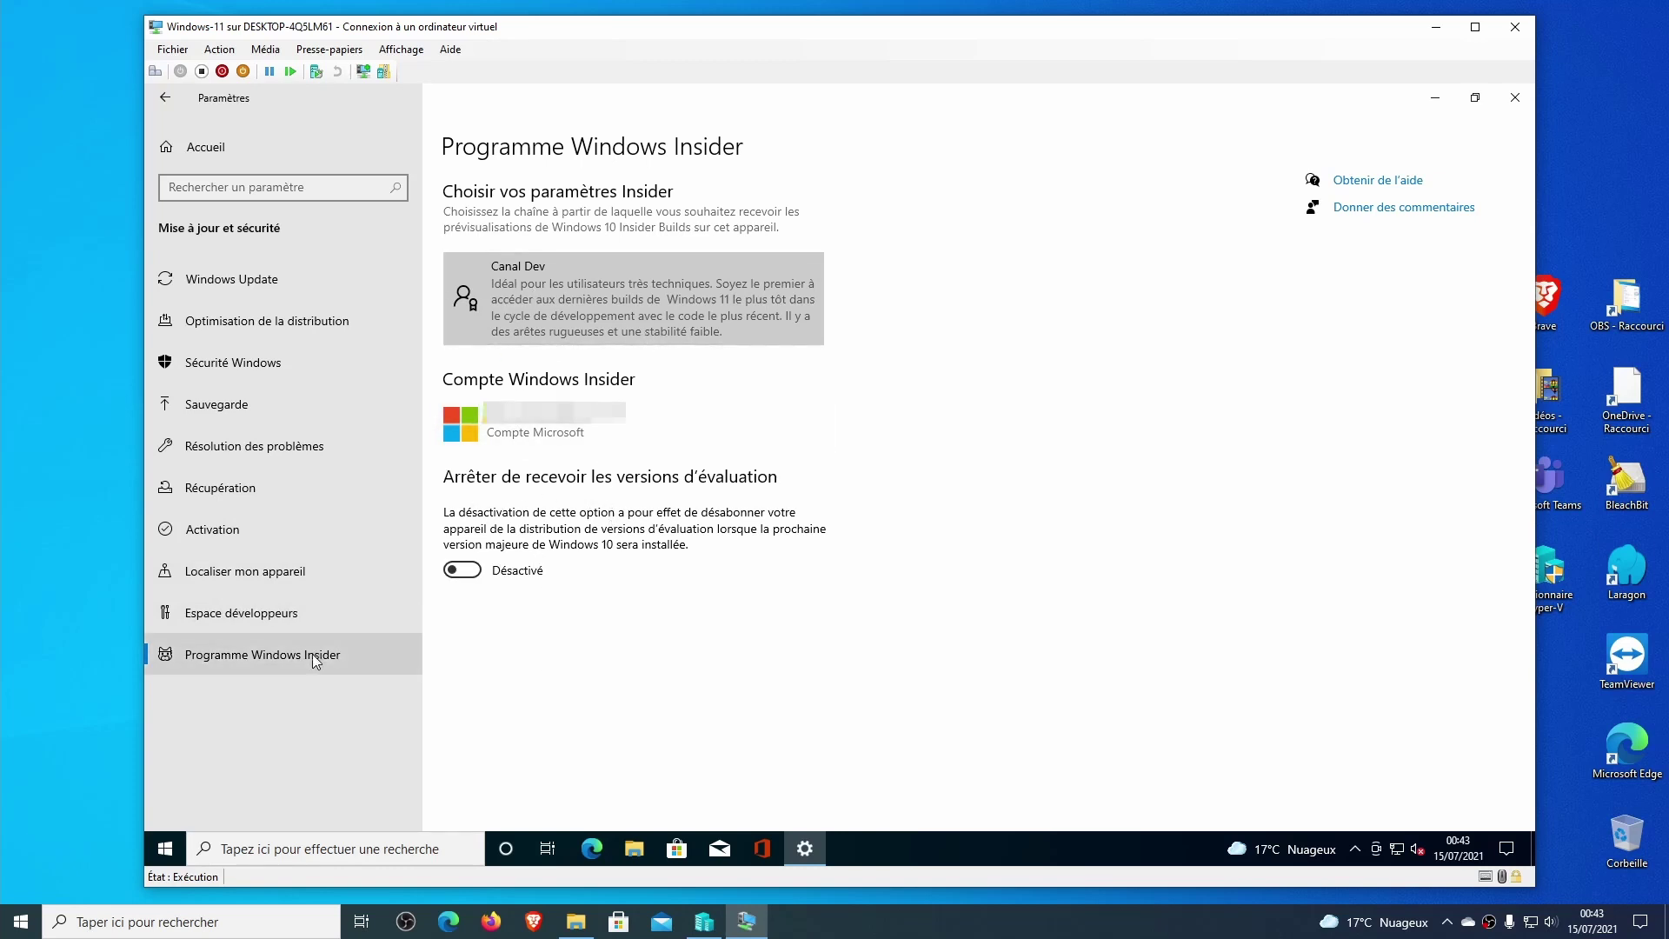
left_click(276, 280)
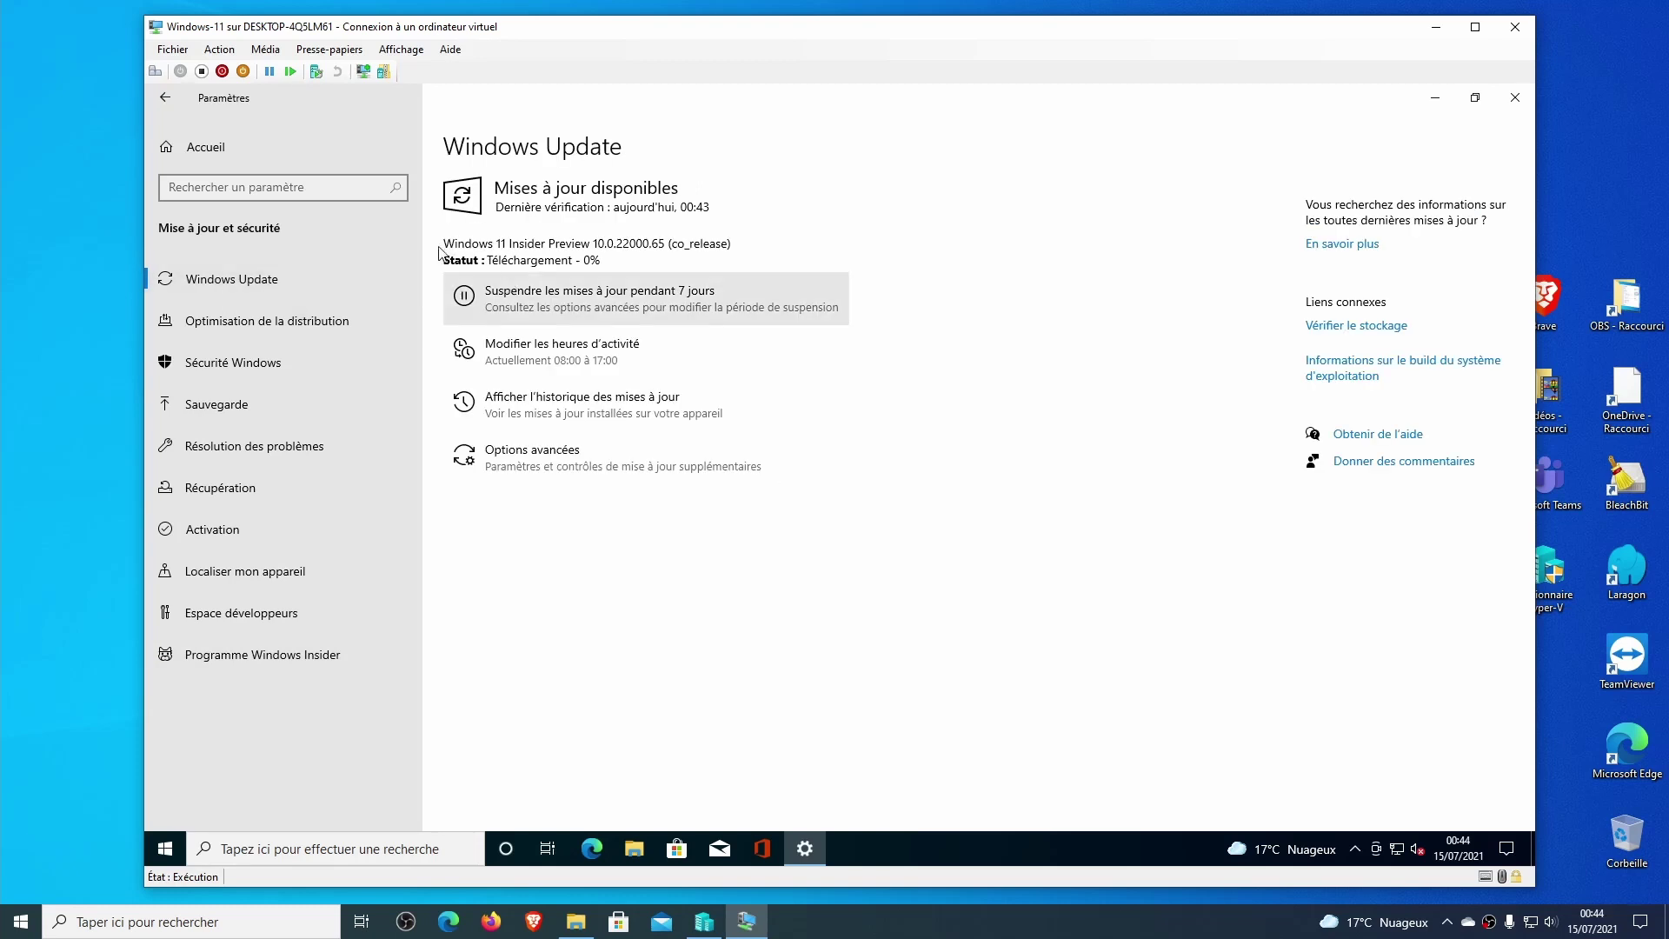
left_click_drag(481, 245, 653, 244)
left_click(616, 243)
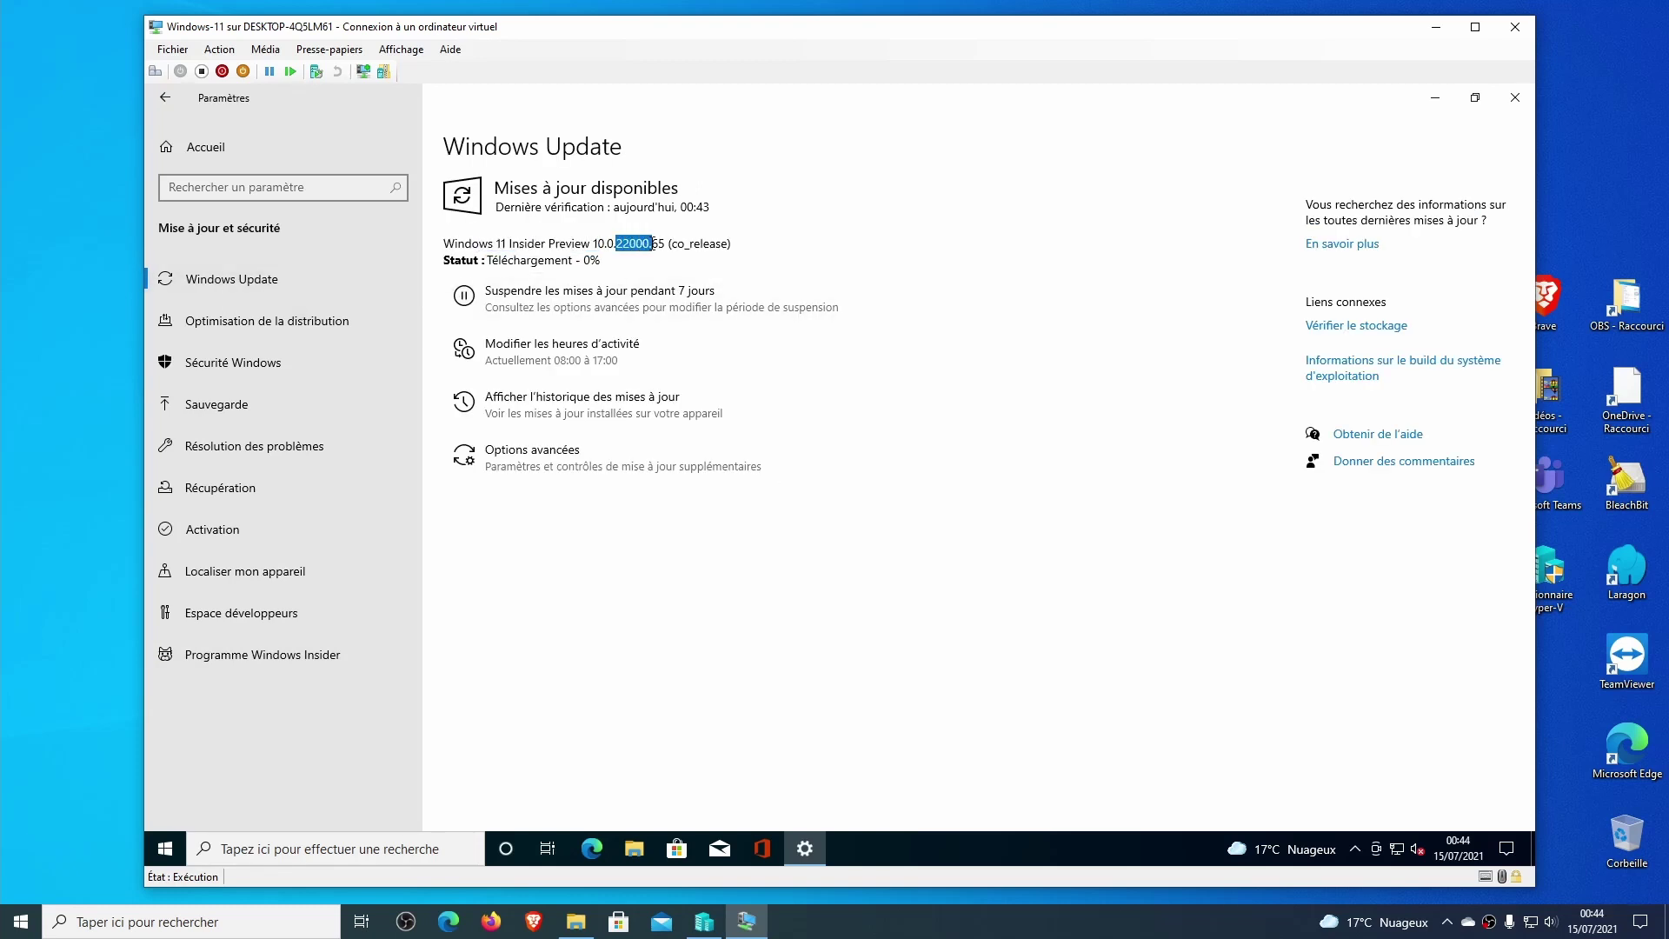
left_click(793, 575)
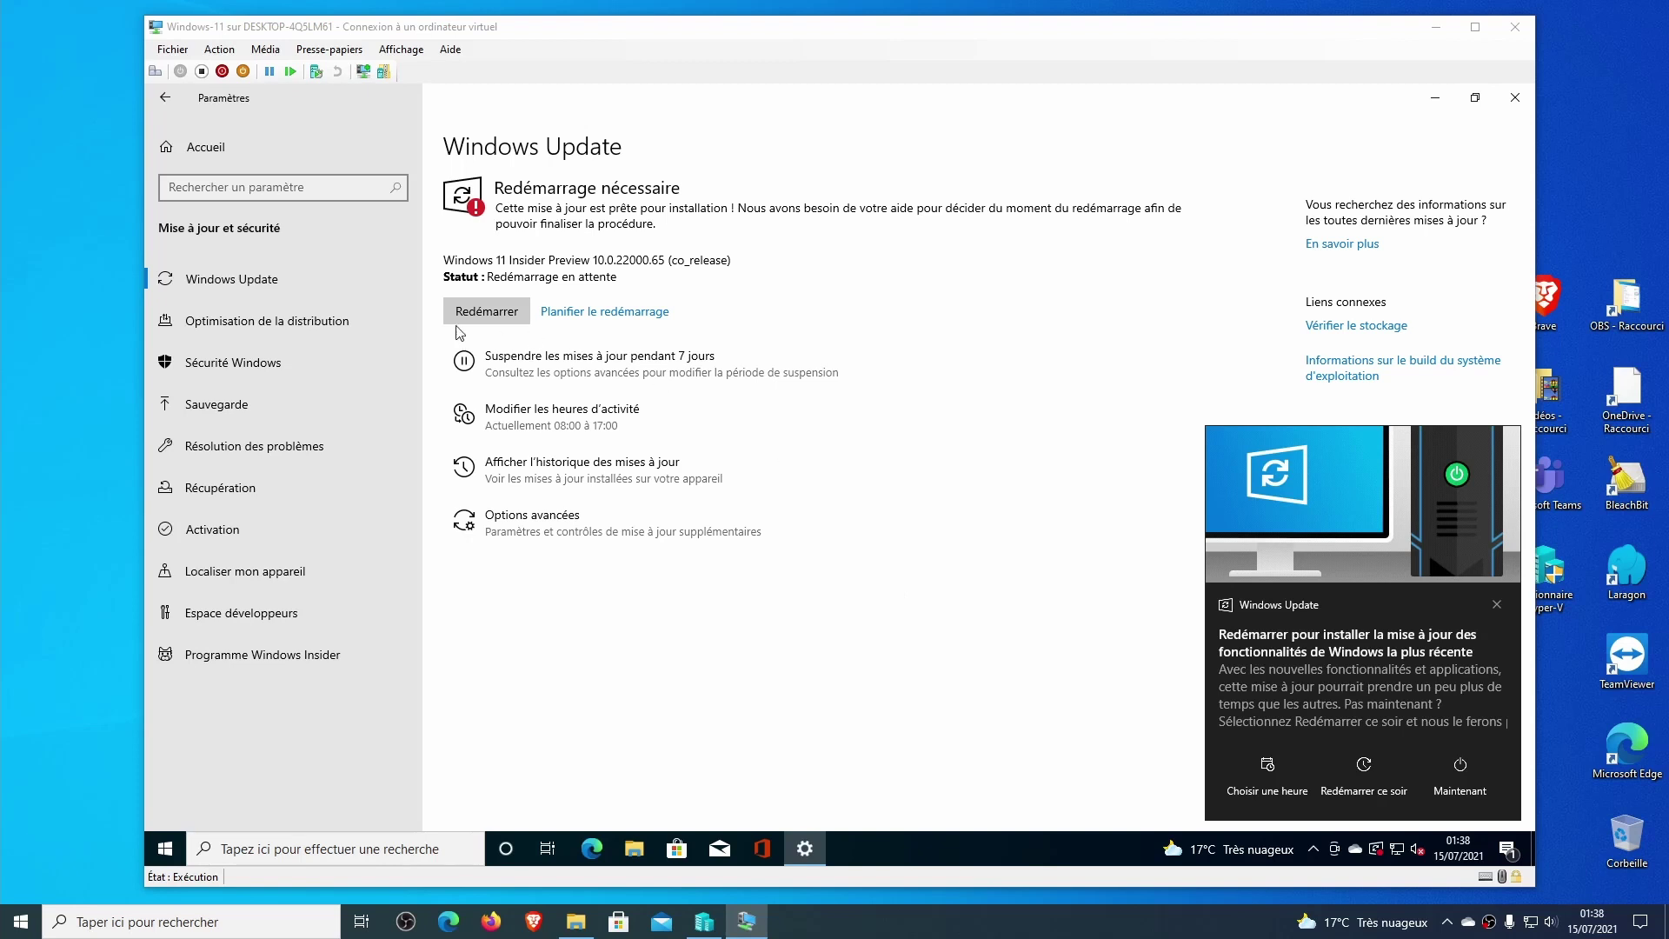
Restart the VM into Windows 11 and sign in with the PIN.
left_click(500, 322)
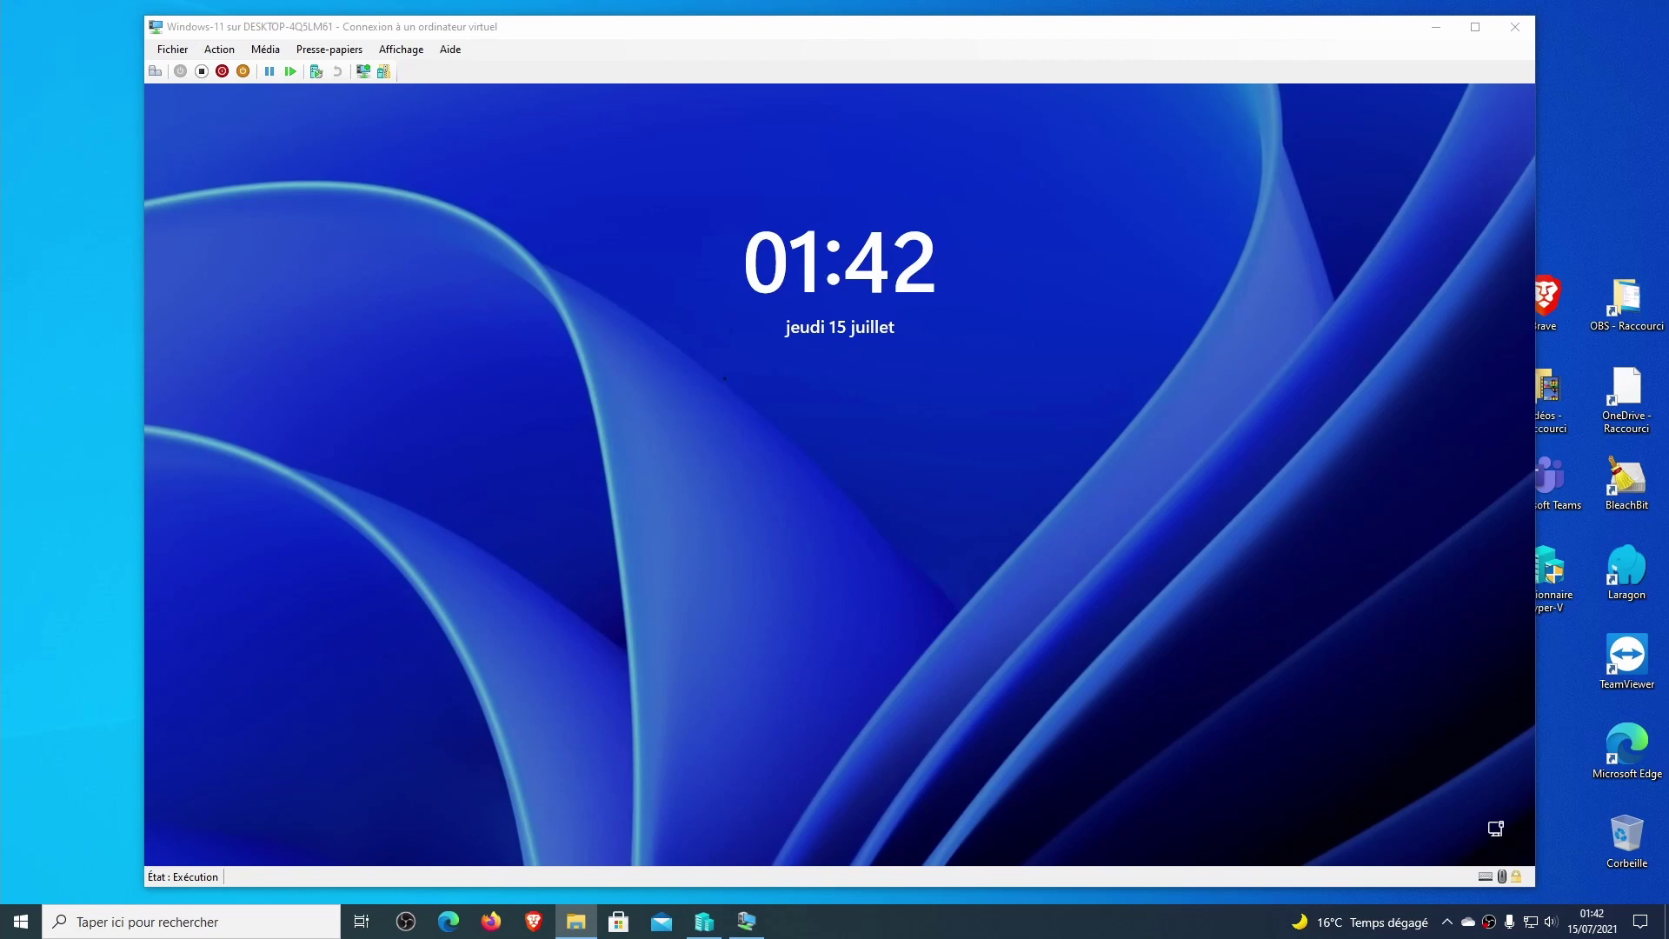
left_click(725, 378)
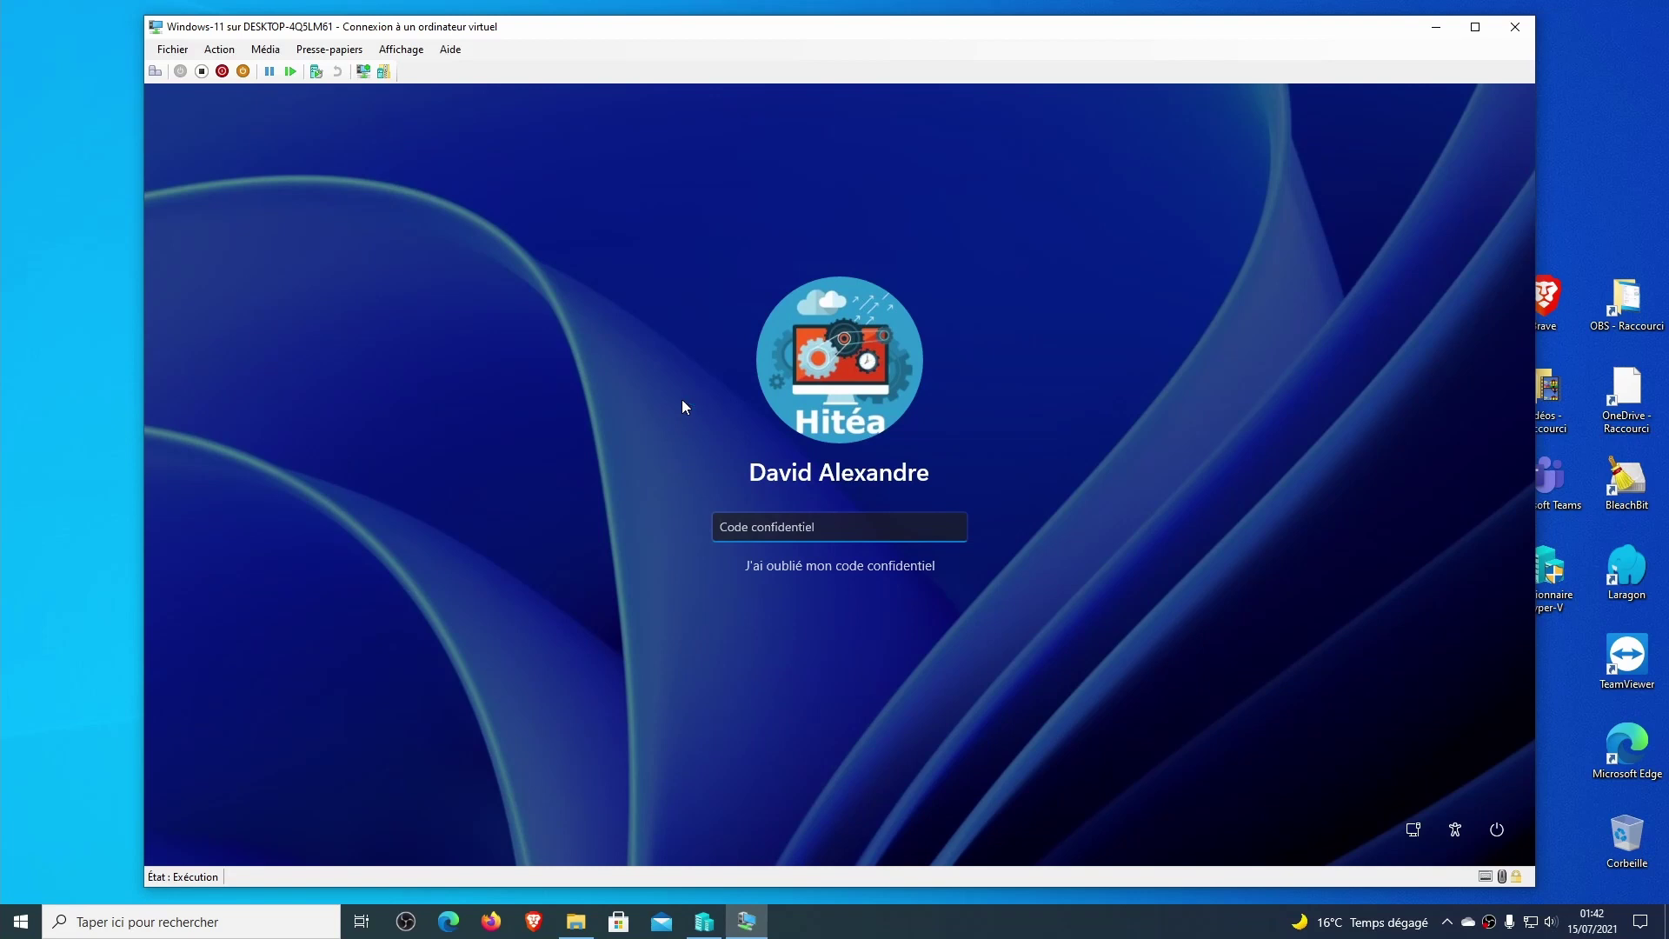
type("****")
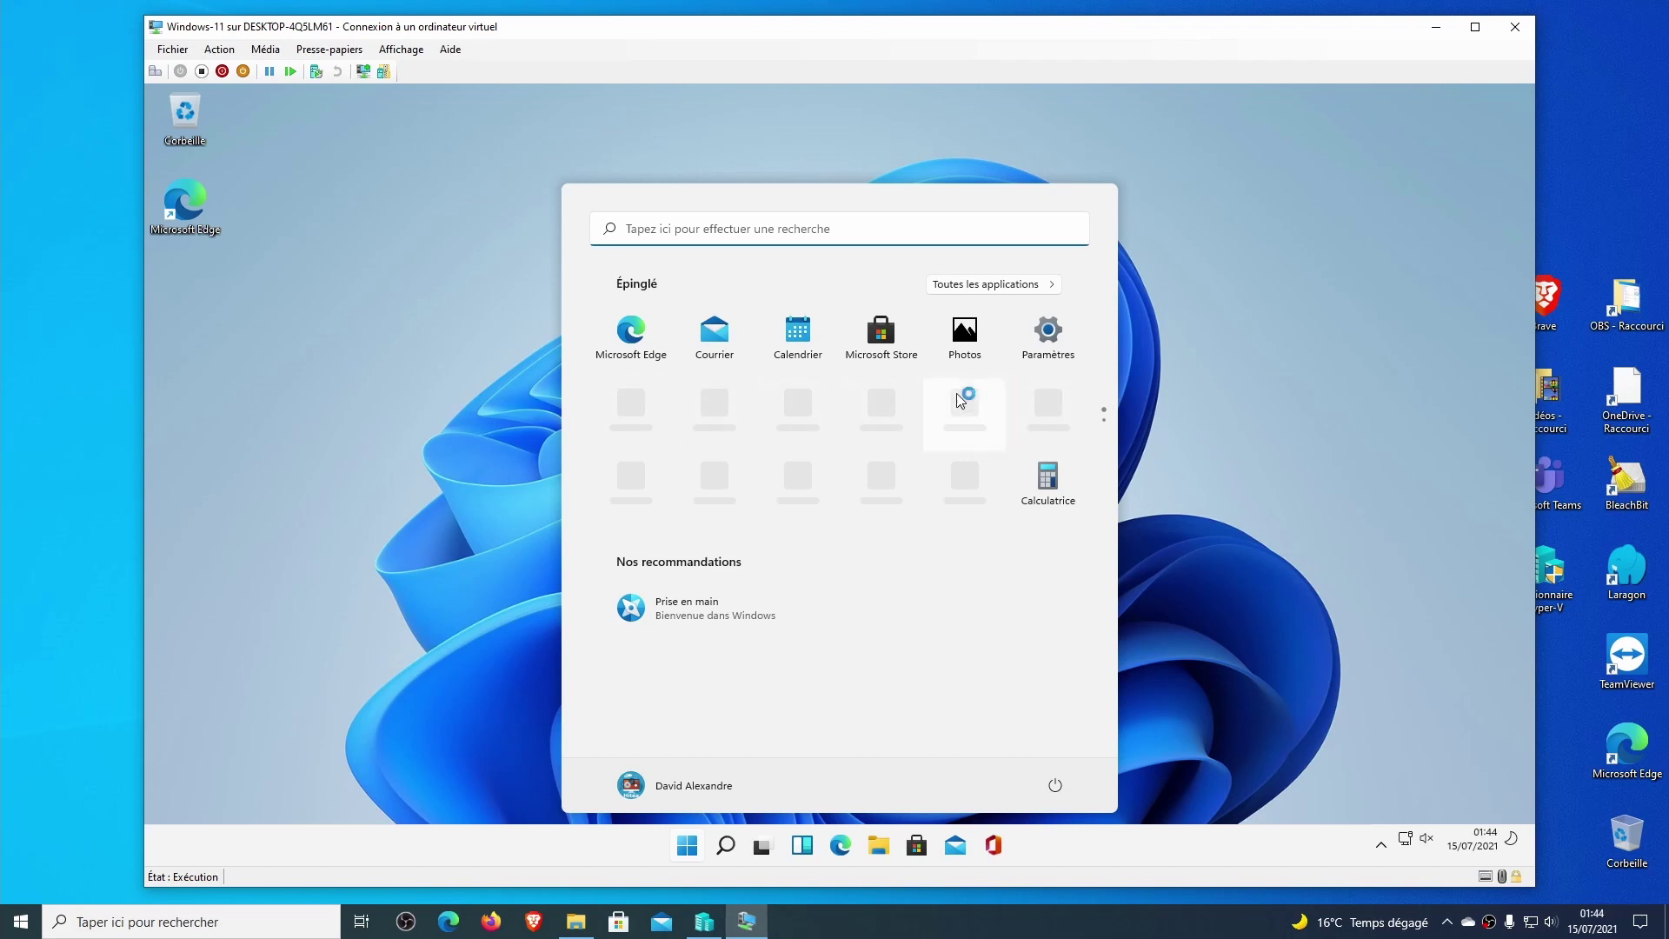
Browse the new Windows 11 Start menu, then close it.
left_click(504, 422)
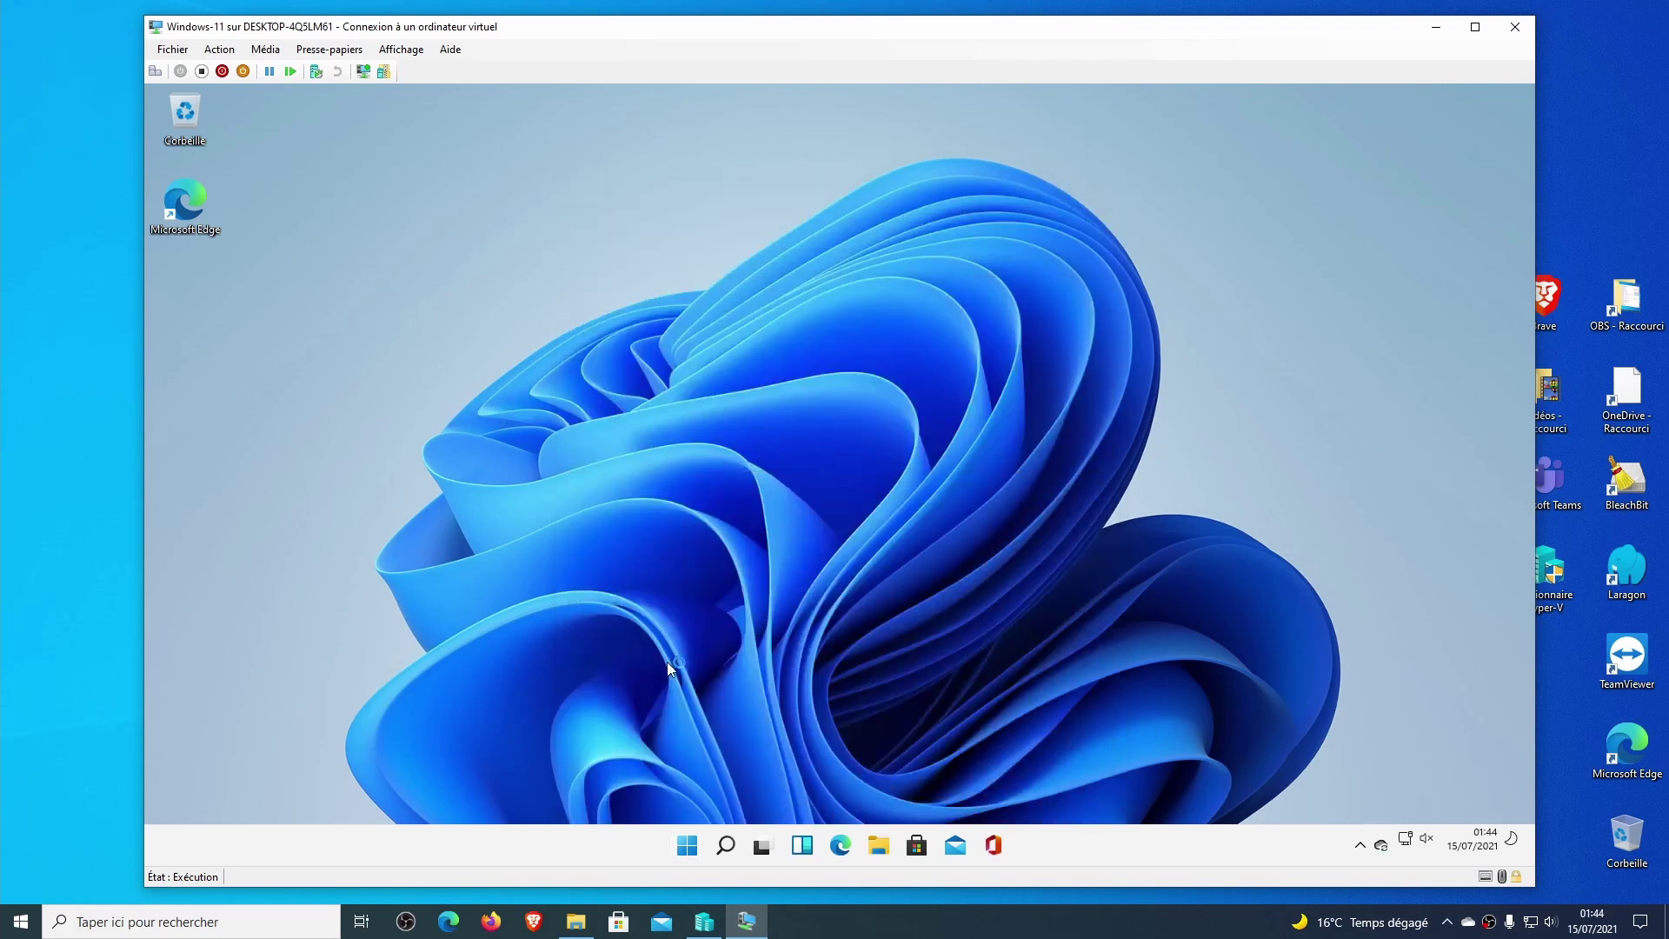
left_click(687, 845)
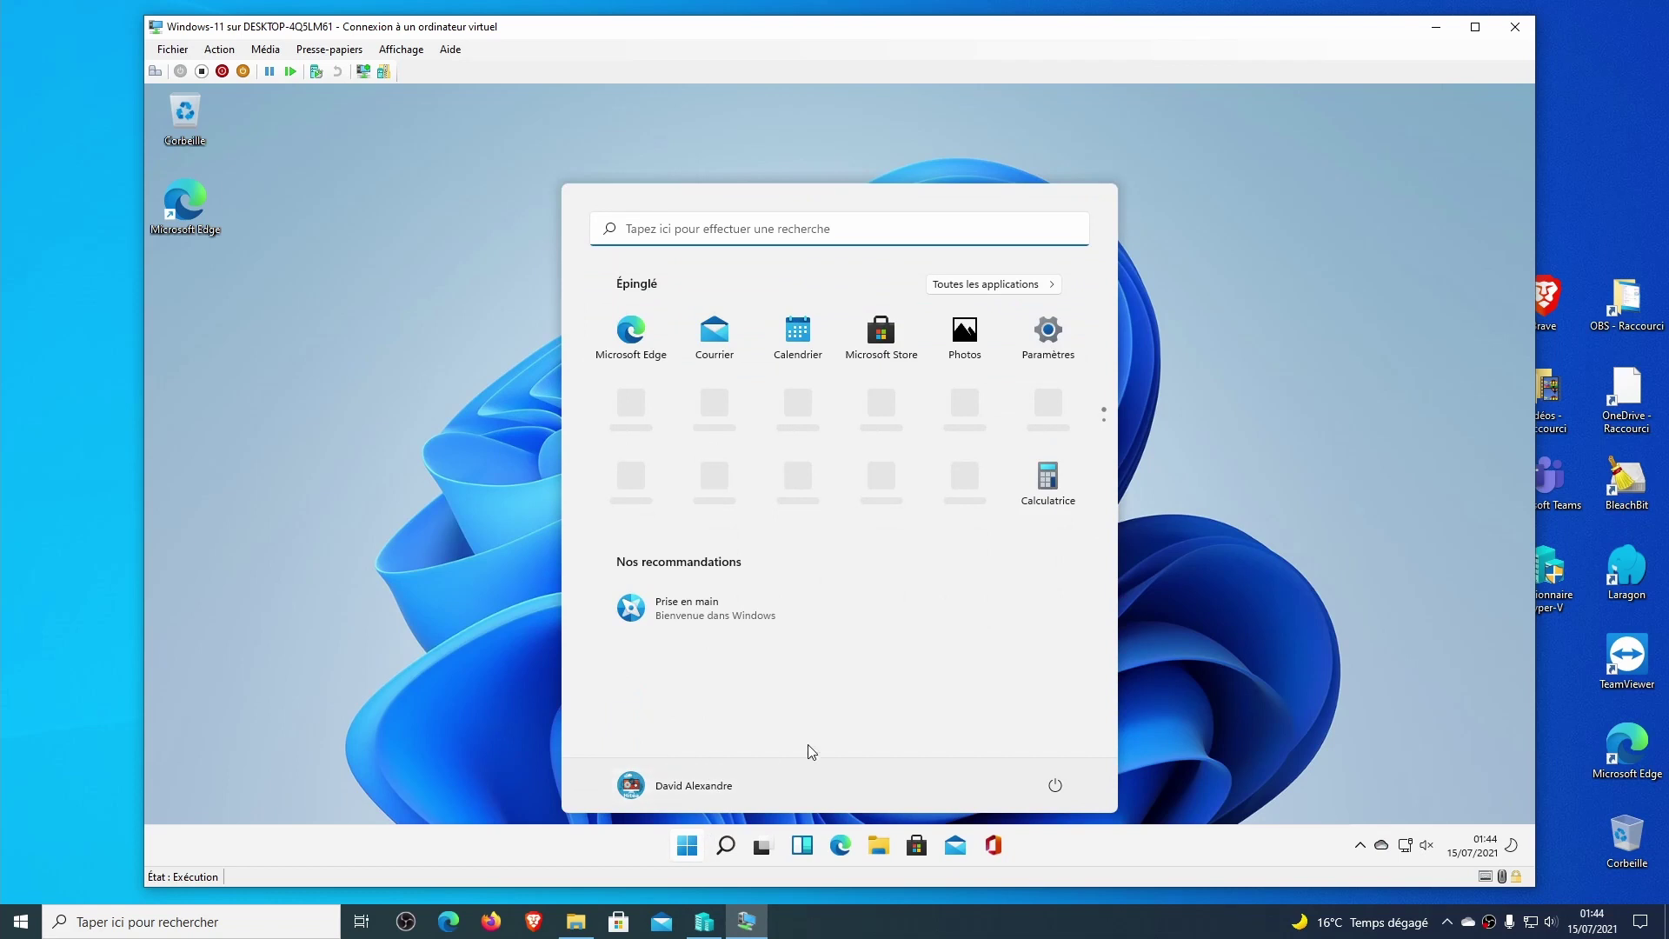
scroll(1043, 459, "down", 1)
scroll(1042, 460, "up", 1)
left_click(1219, 451)
Look at the hidden tray icons, Task View and the Widgets panel.
left_click(1362, 843)
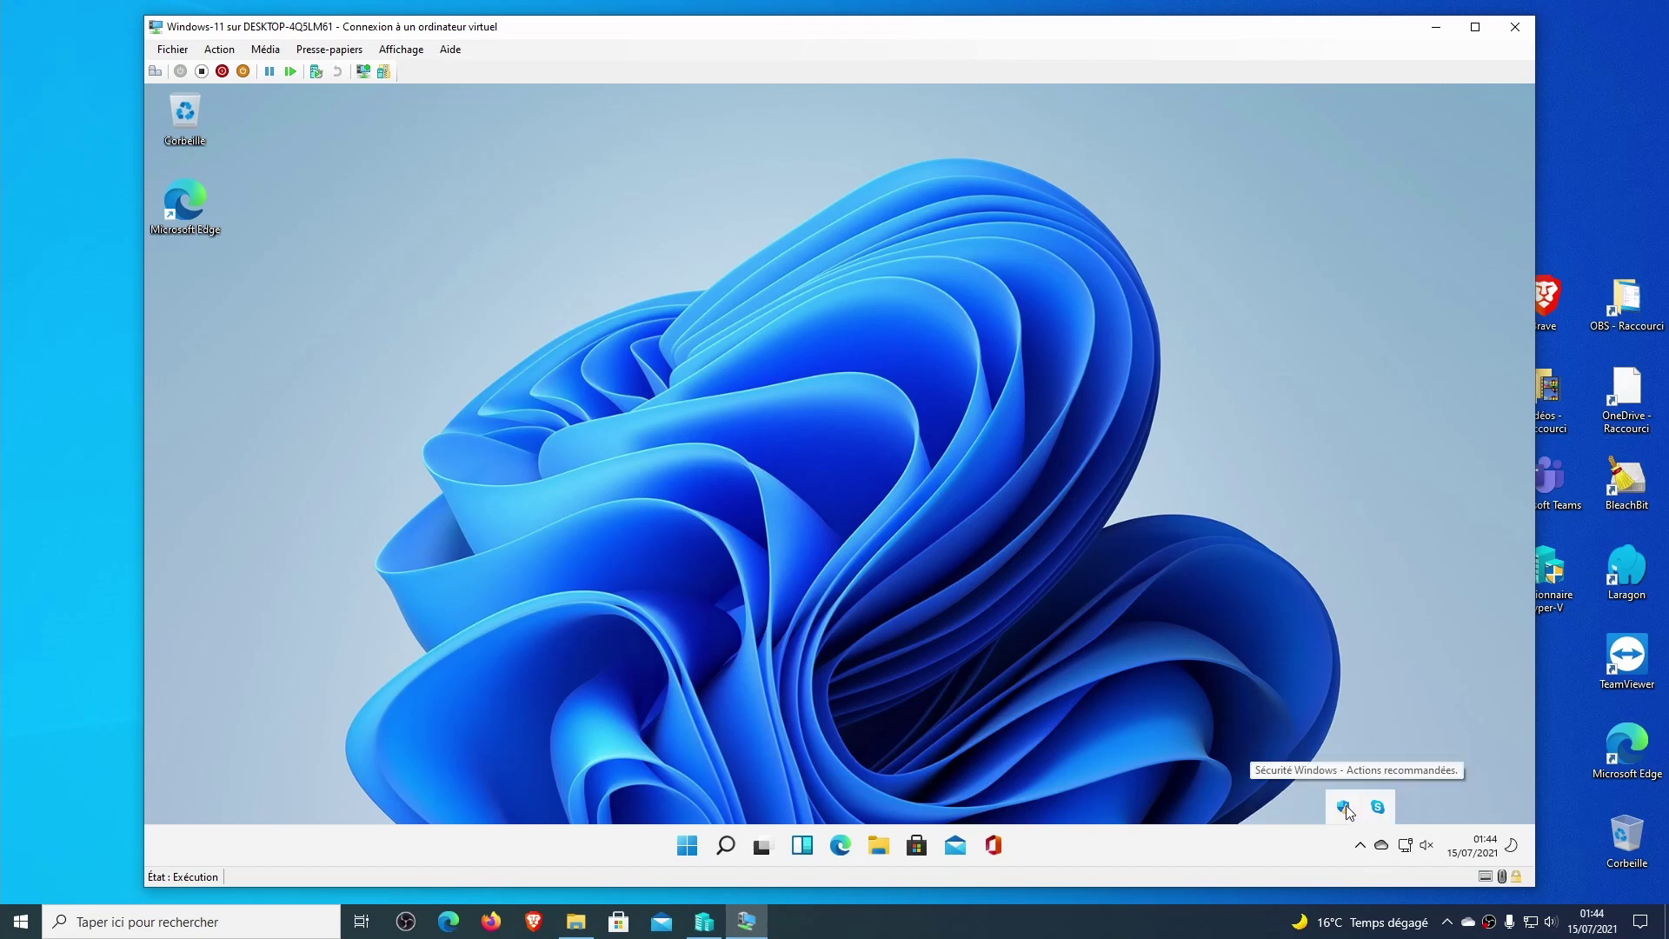
left_click(763, 852)
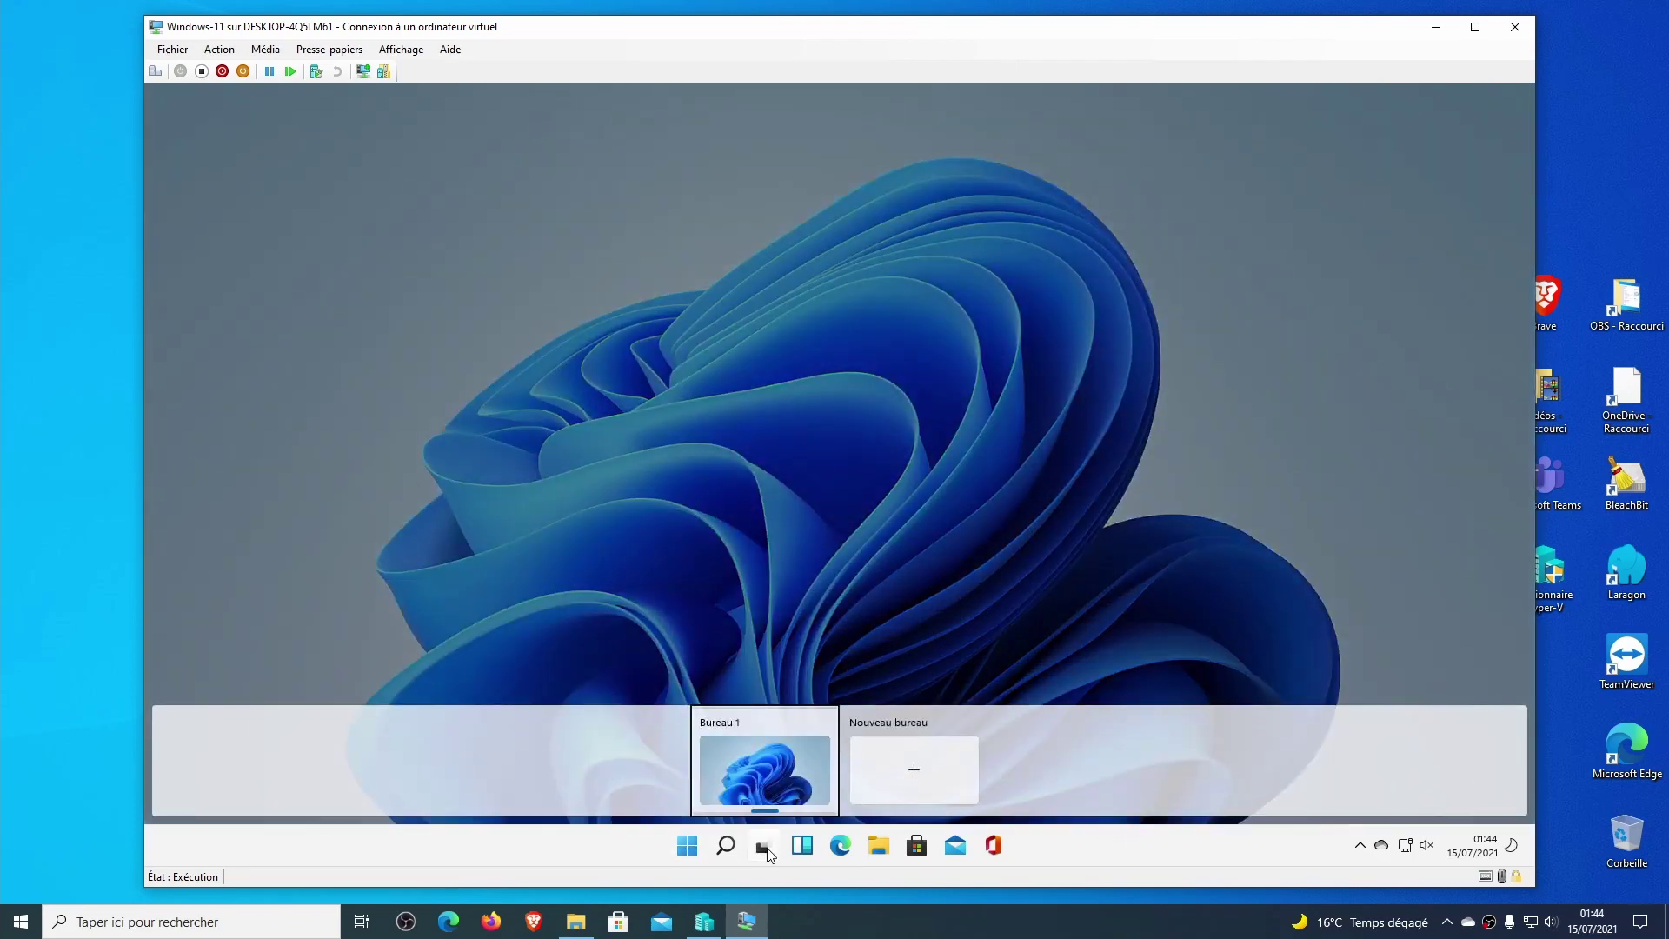
left_click(763, 851)
left_click(804, 847)
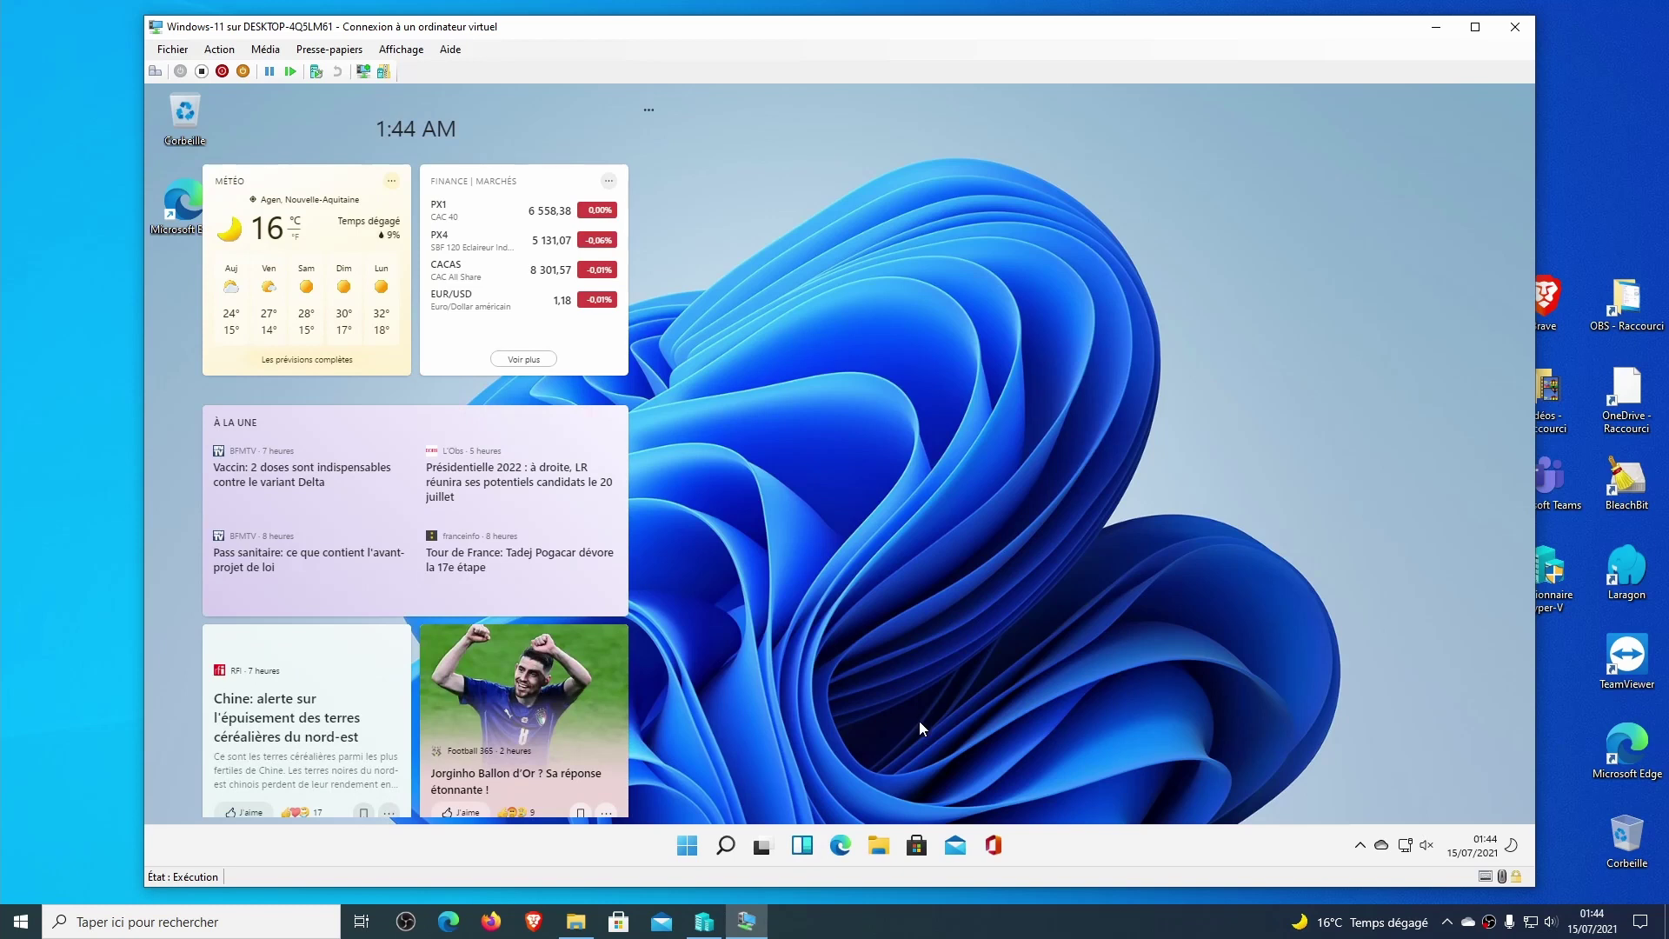
left_click(914, 720)
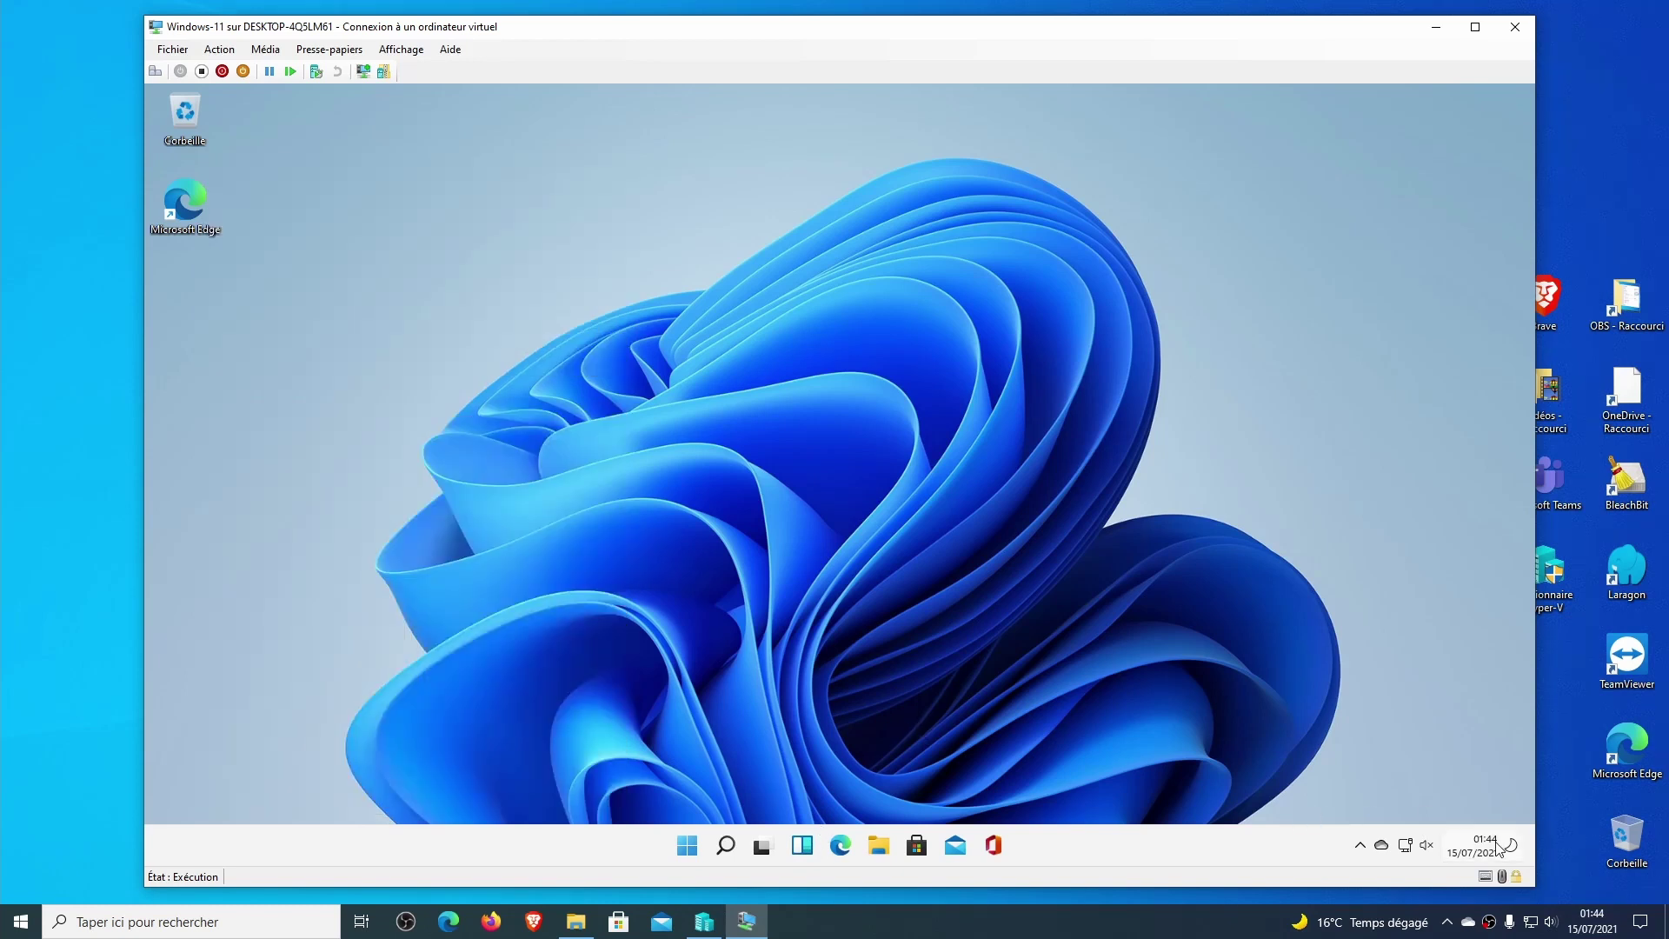
Clear all notifications from the clock flyout and close it.
left_click(1511, 848)
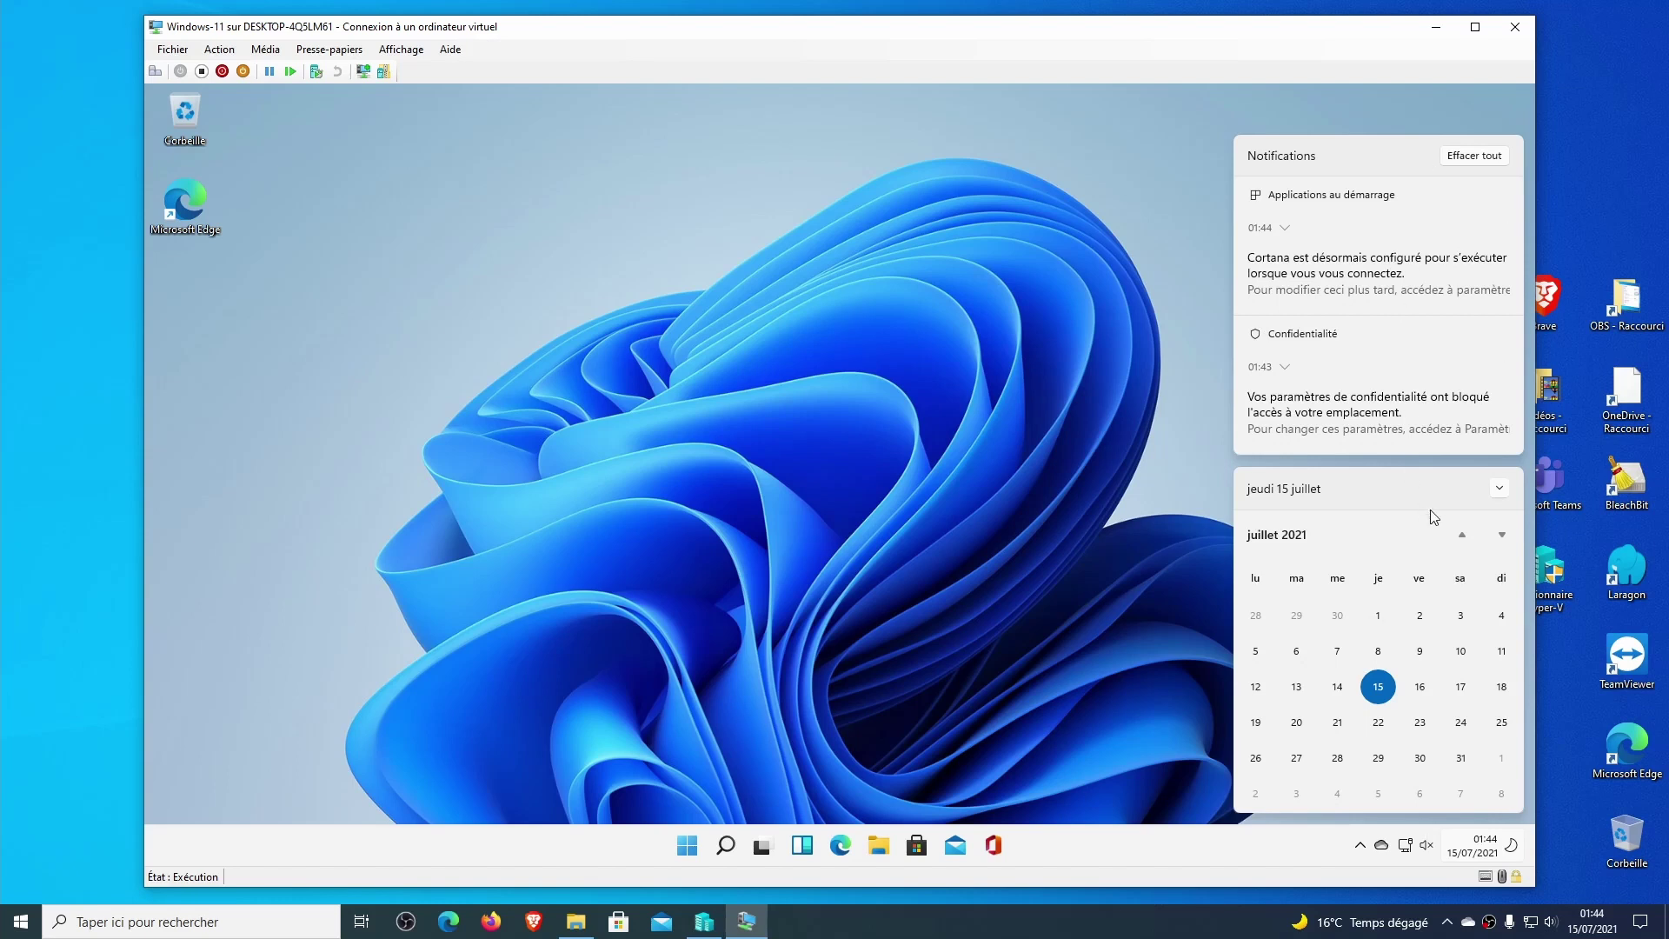
left_click(1473, 156)
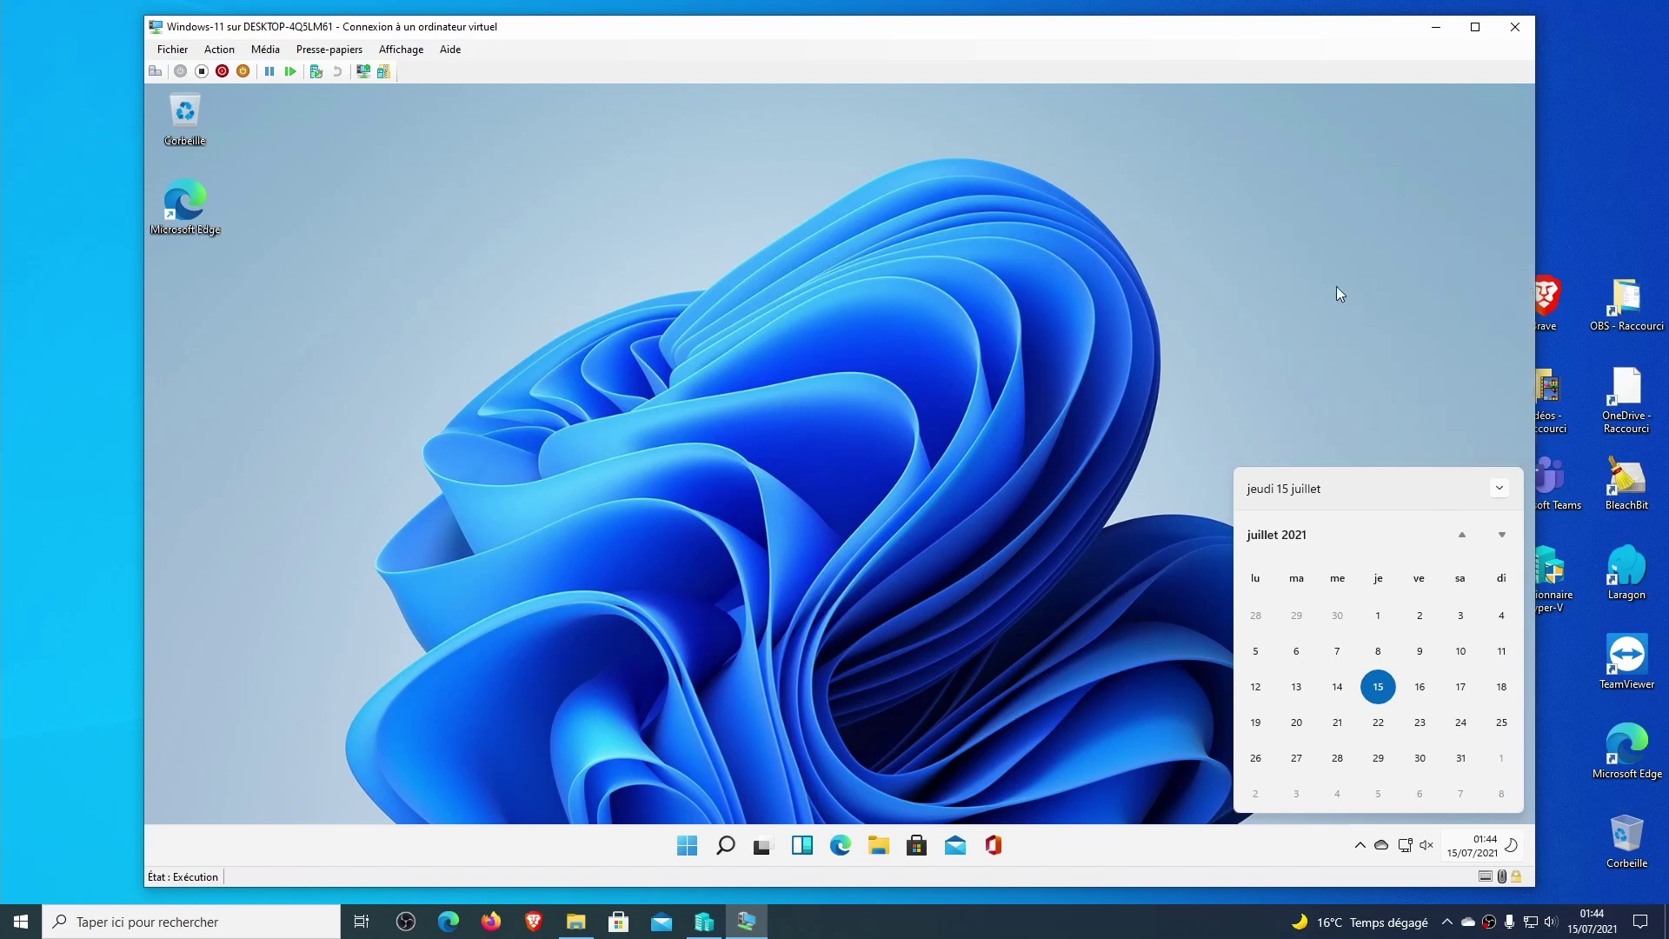
left_click(988, 394)
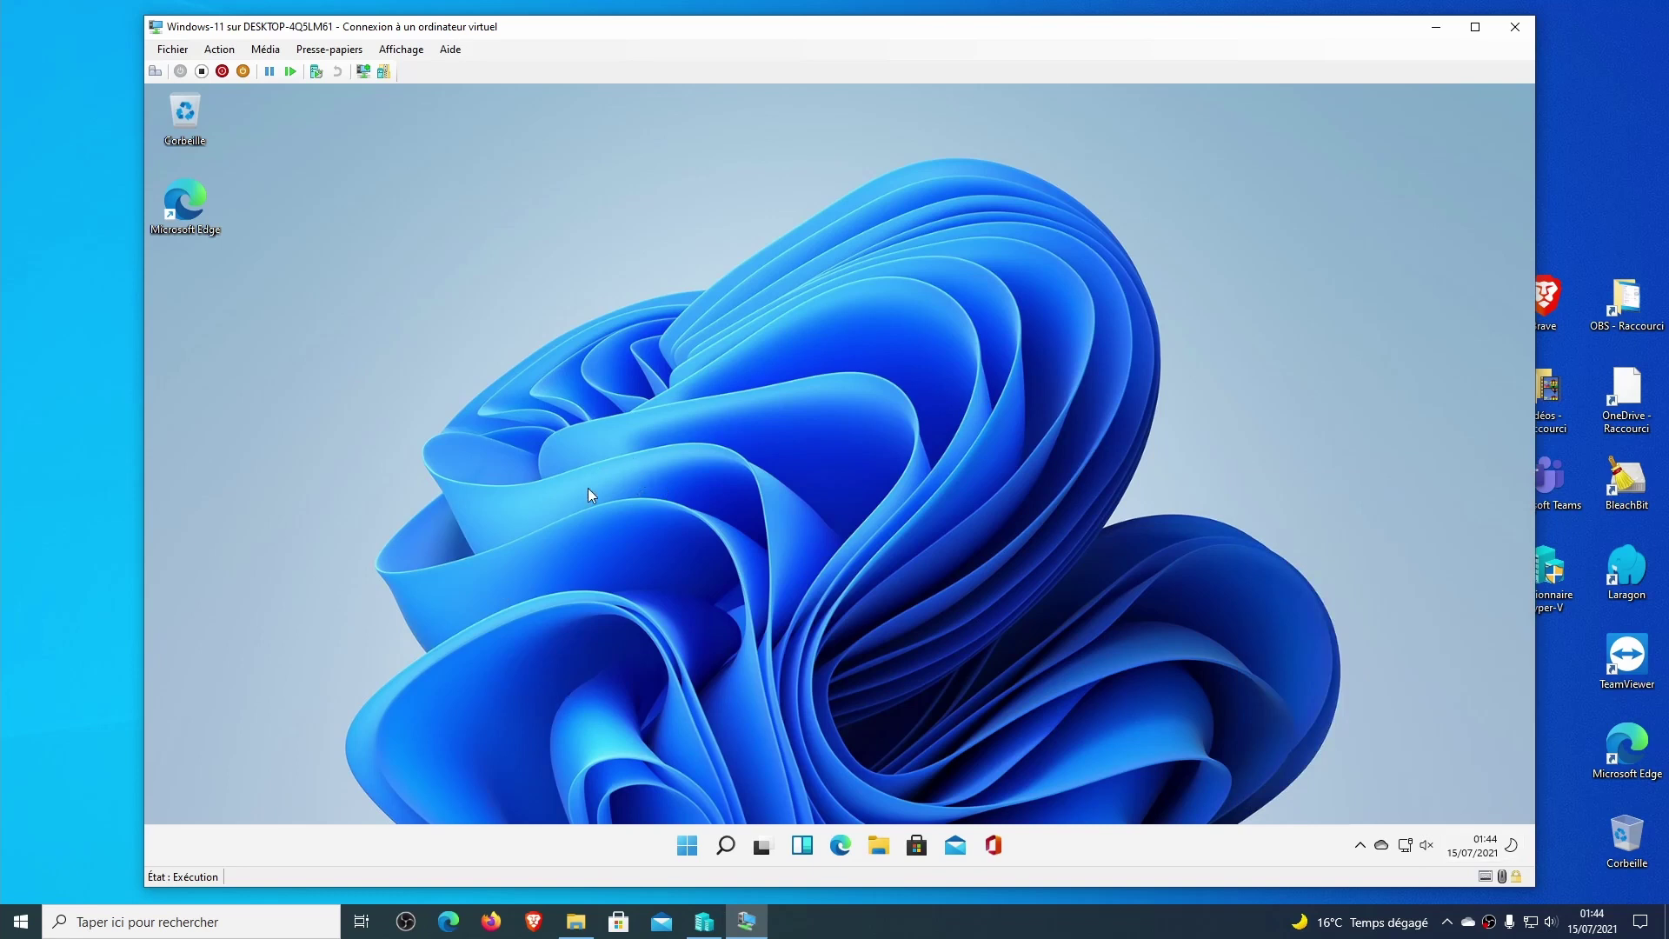